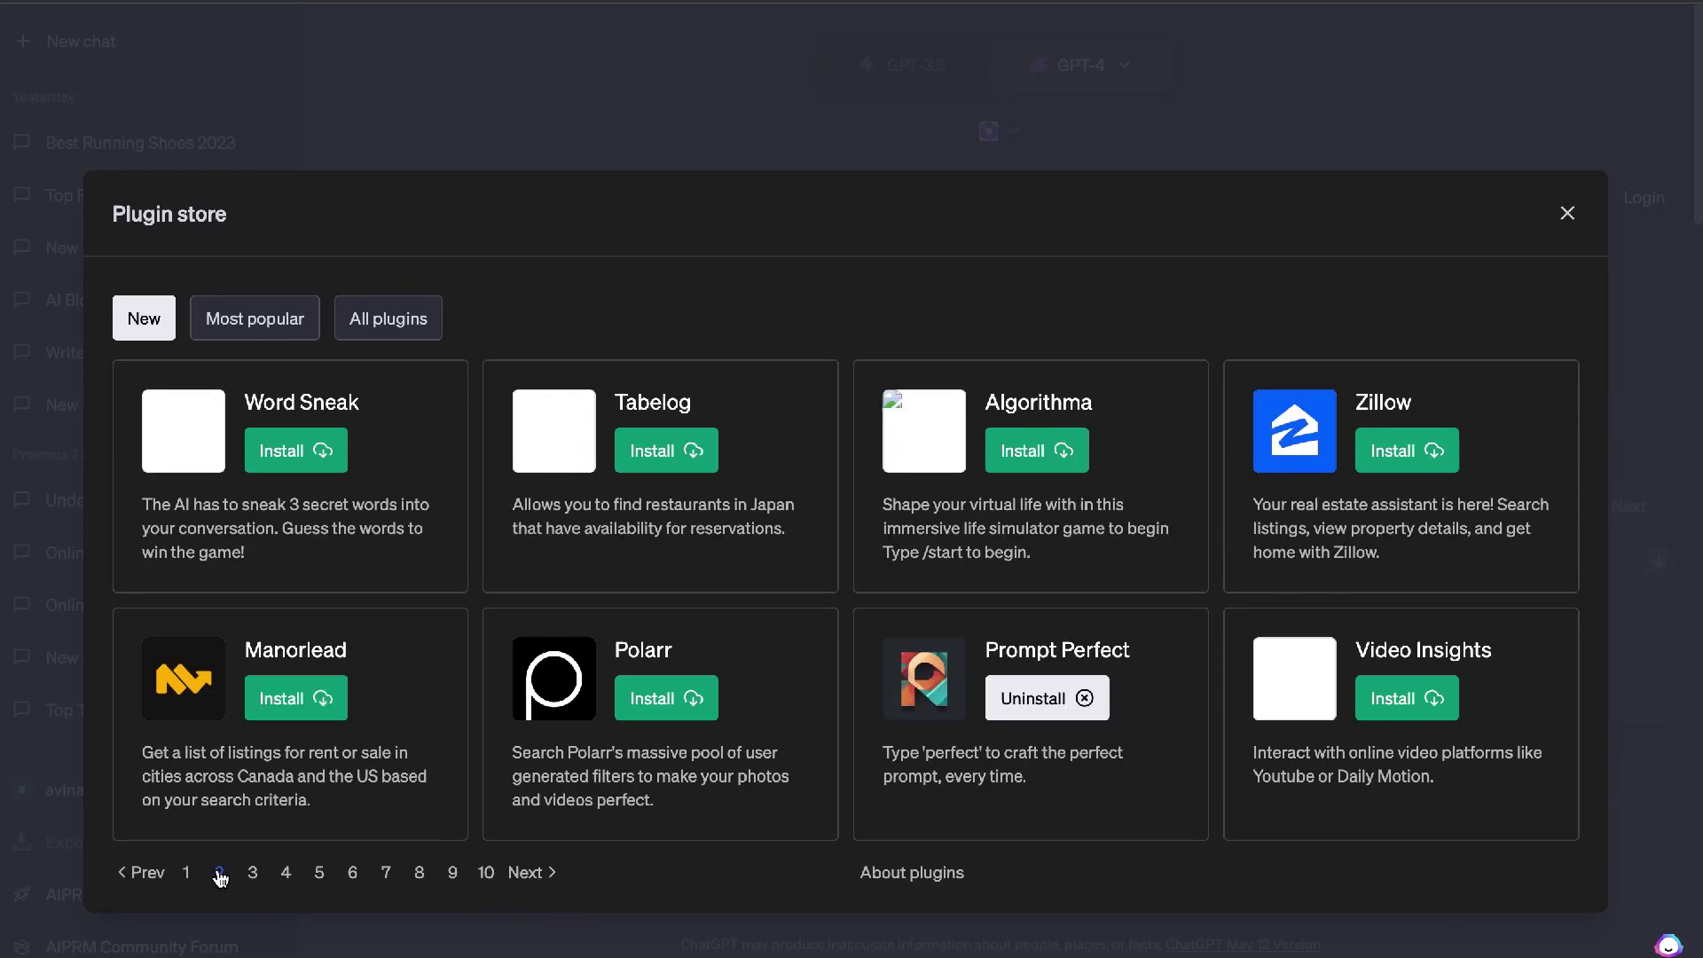
Browse plugin store pages 3 through 8, ending on Comic Finder, PortfolioPilot, Crafty Clues and edX.
{"action": "left_click", "coordinate": [252, 874]}
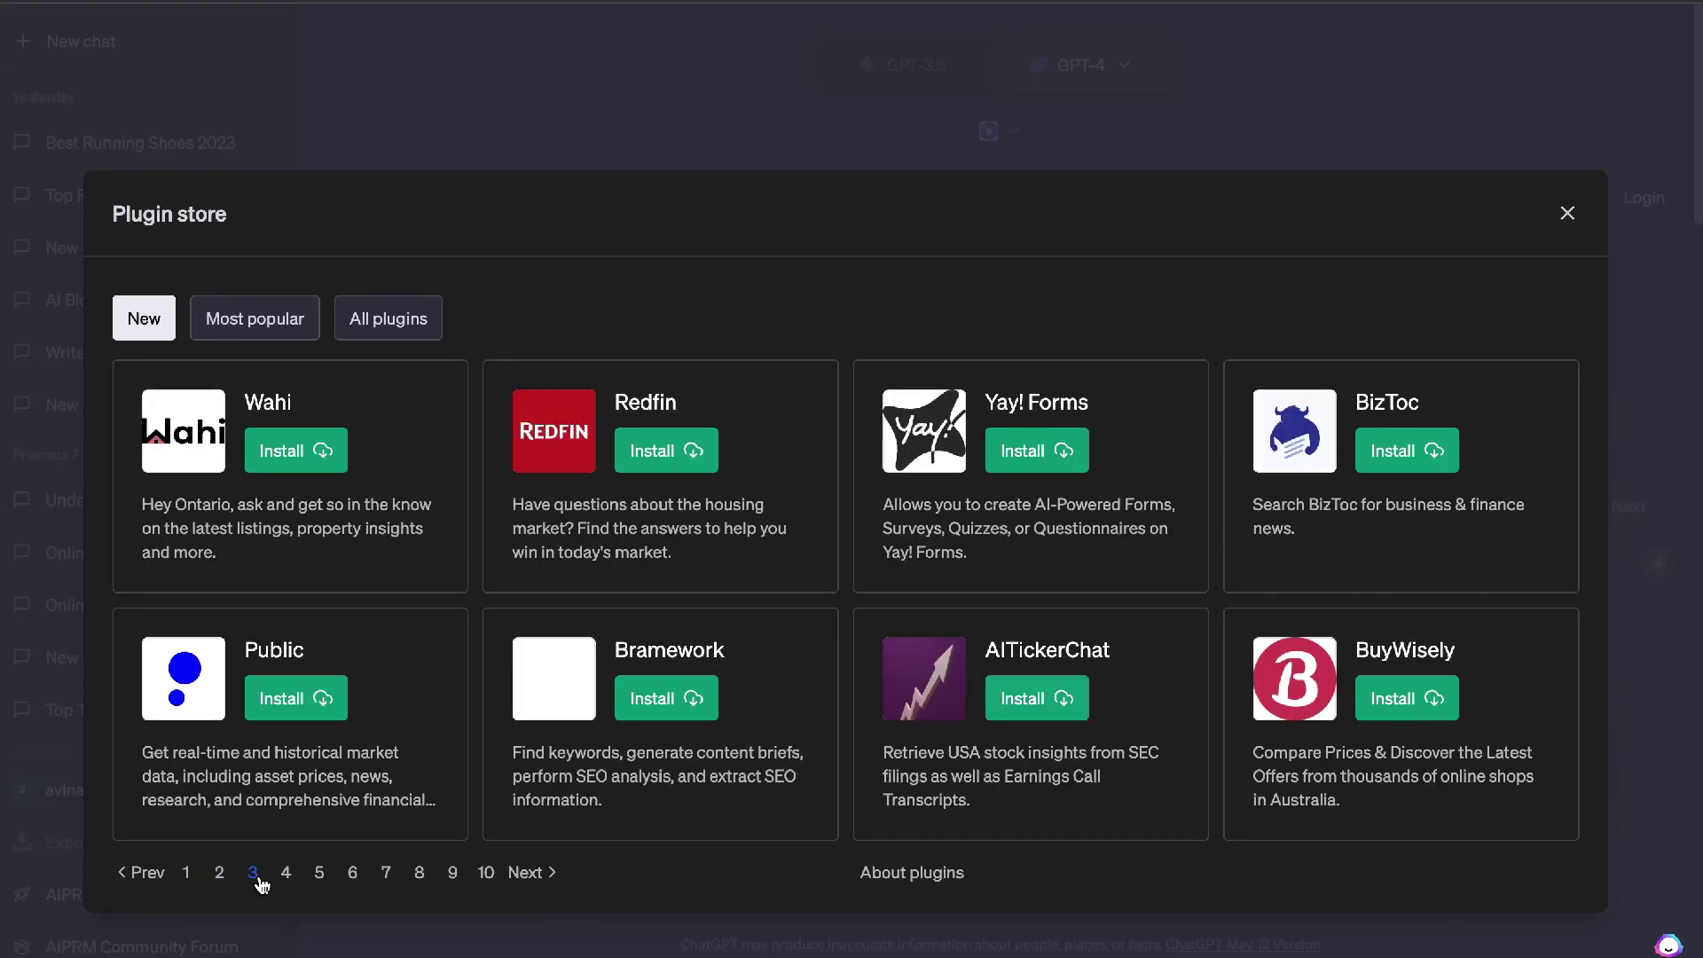
{"action": "left_click", "coordinate": [286, 876]}
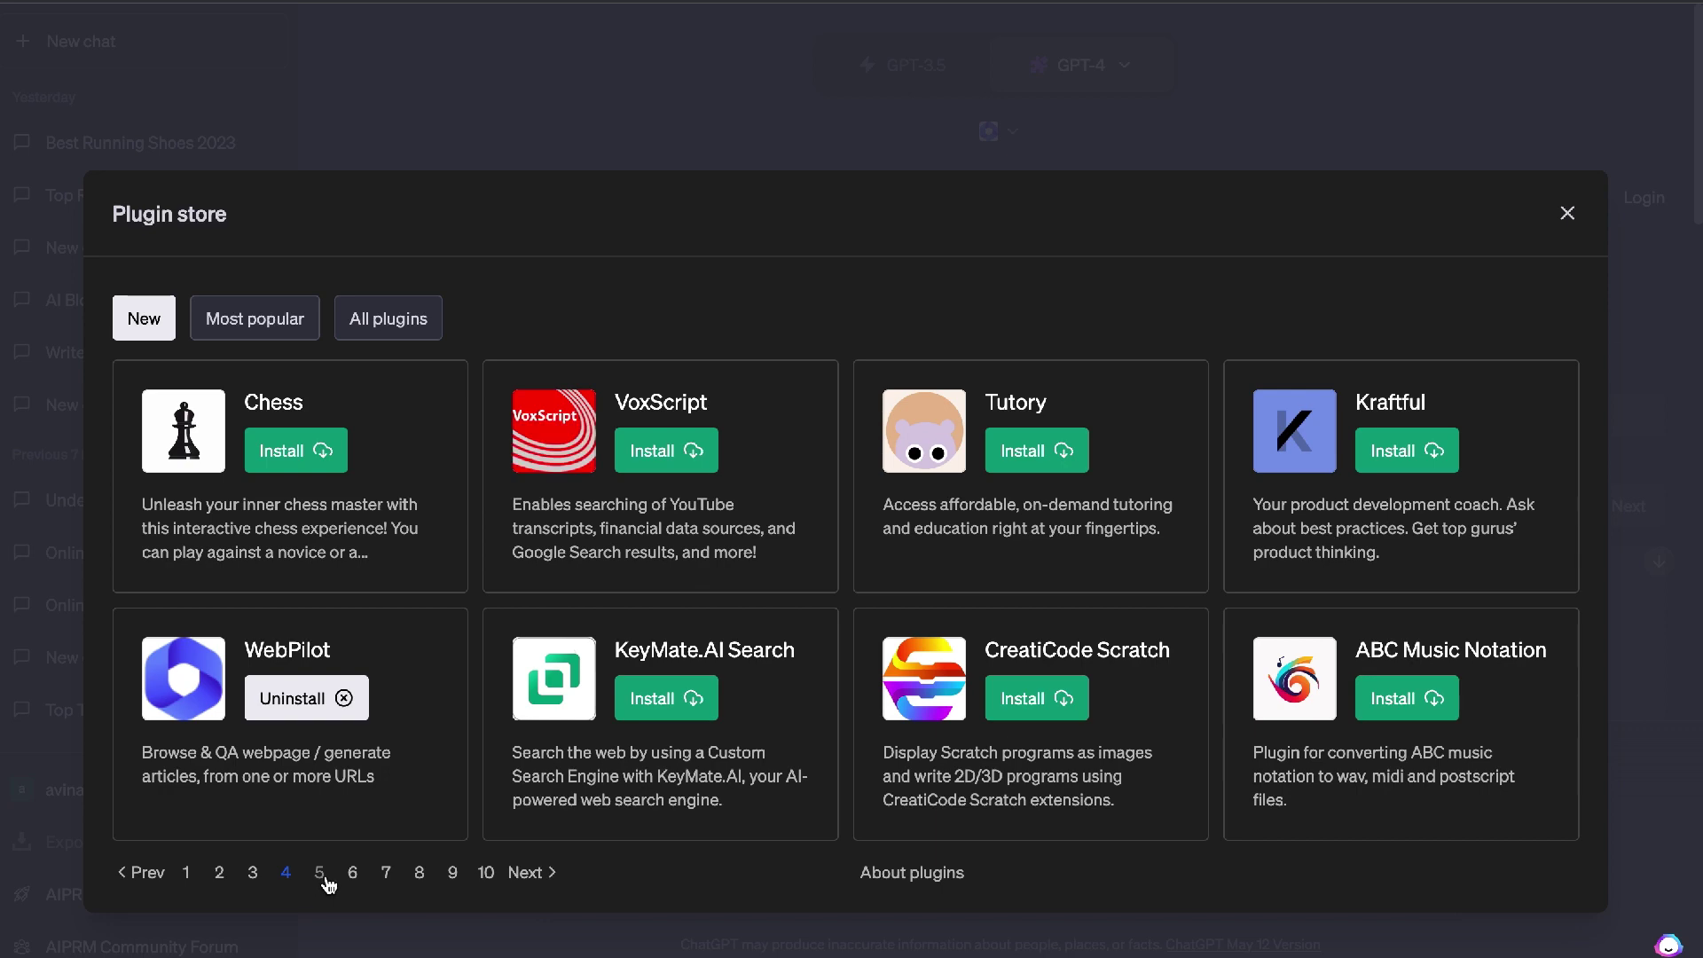
{"action": "left_click", "coordinate": [321, 874]}
{"action": "left_click", "coordinate": [352, 875]}
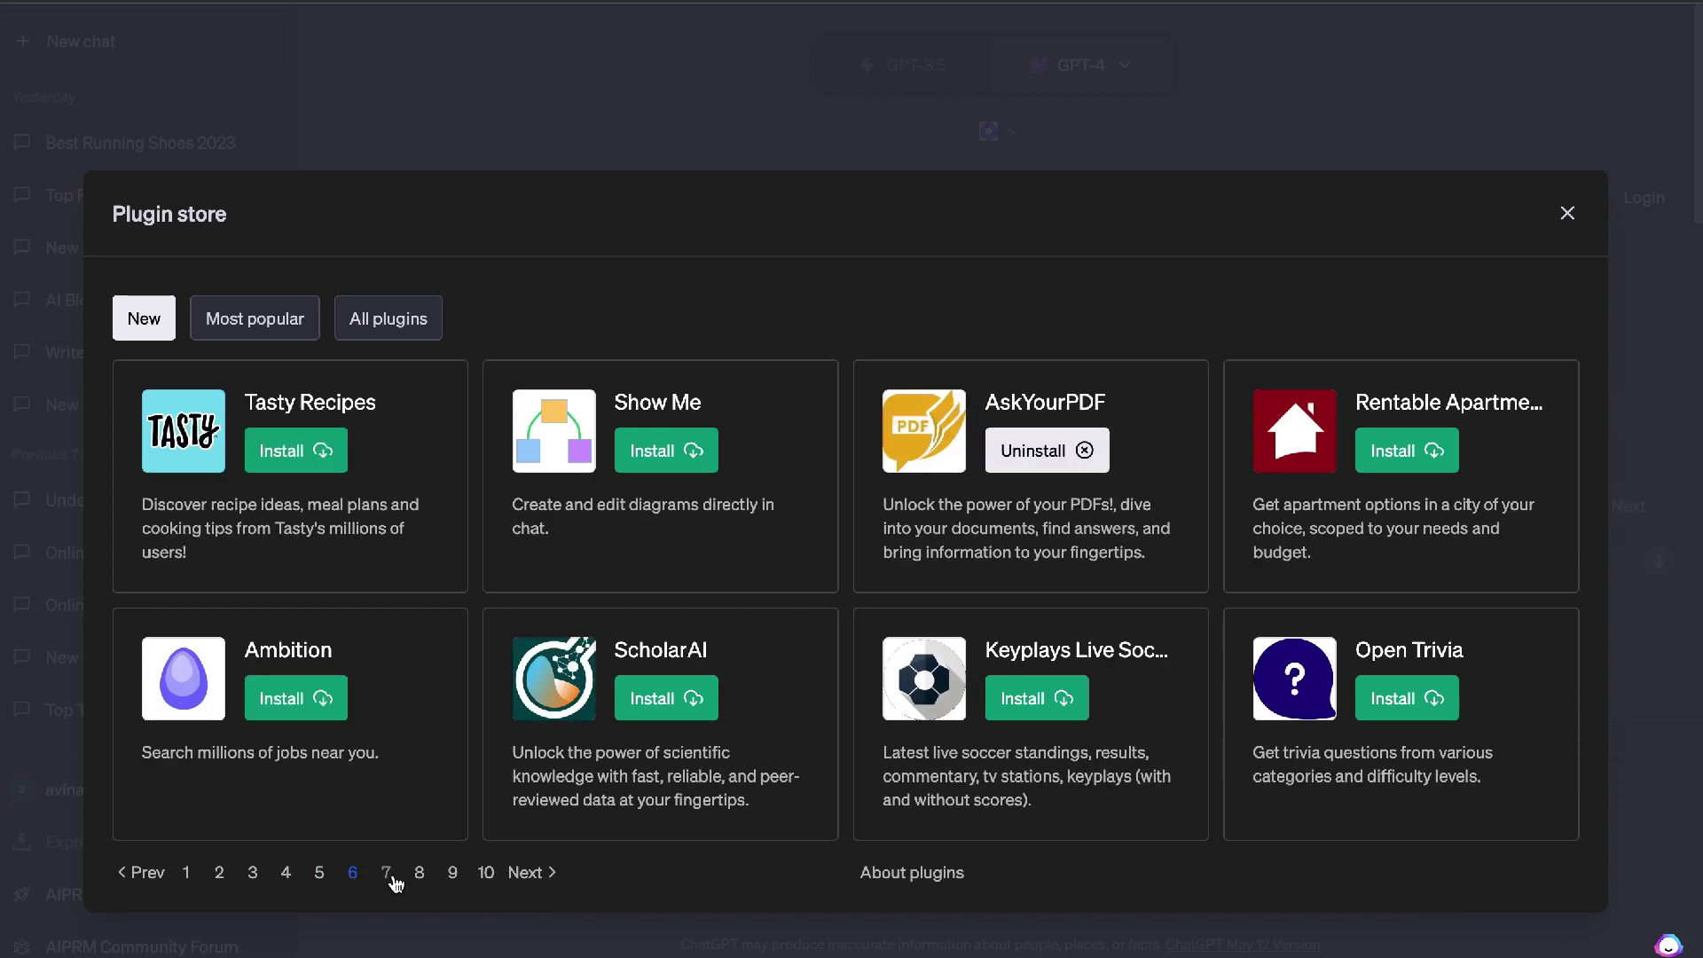
{"action": "left_click", "coordinate": [386, 875]}
{"action": "left_click", "coordinate": [419, 874]}
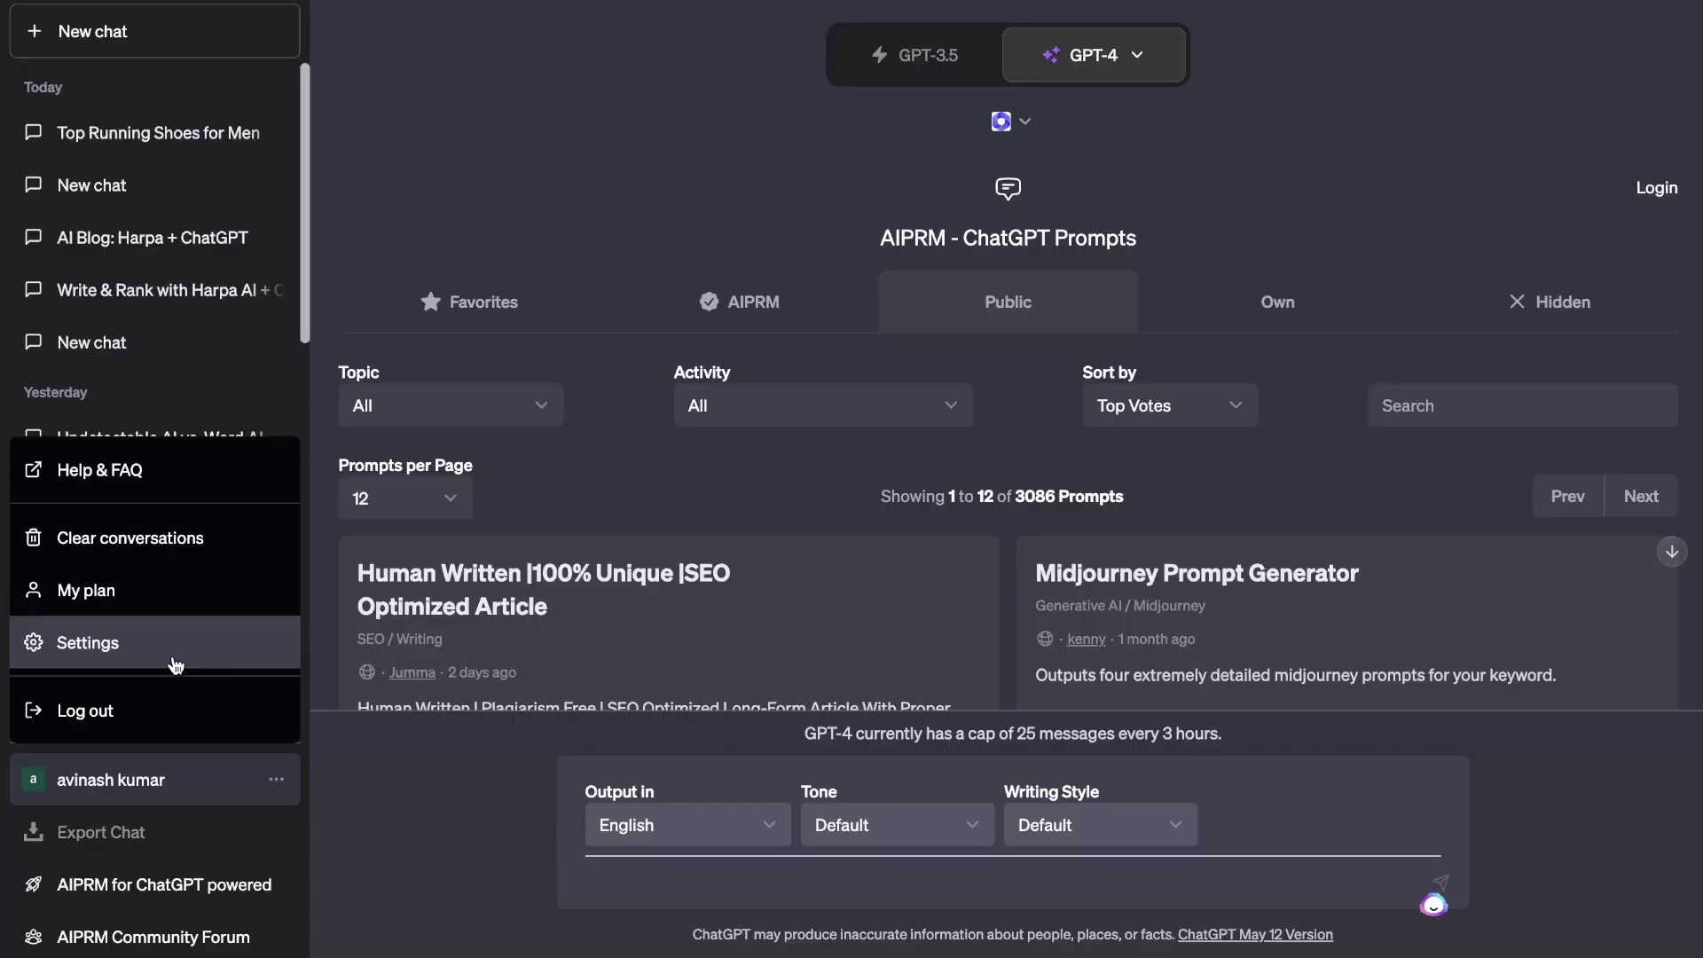
Confirm Web browsing and Plugins are on under Settings > Beta features, then close Settings.
{"action": "left_click", "coordinate": [177, 660]}
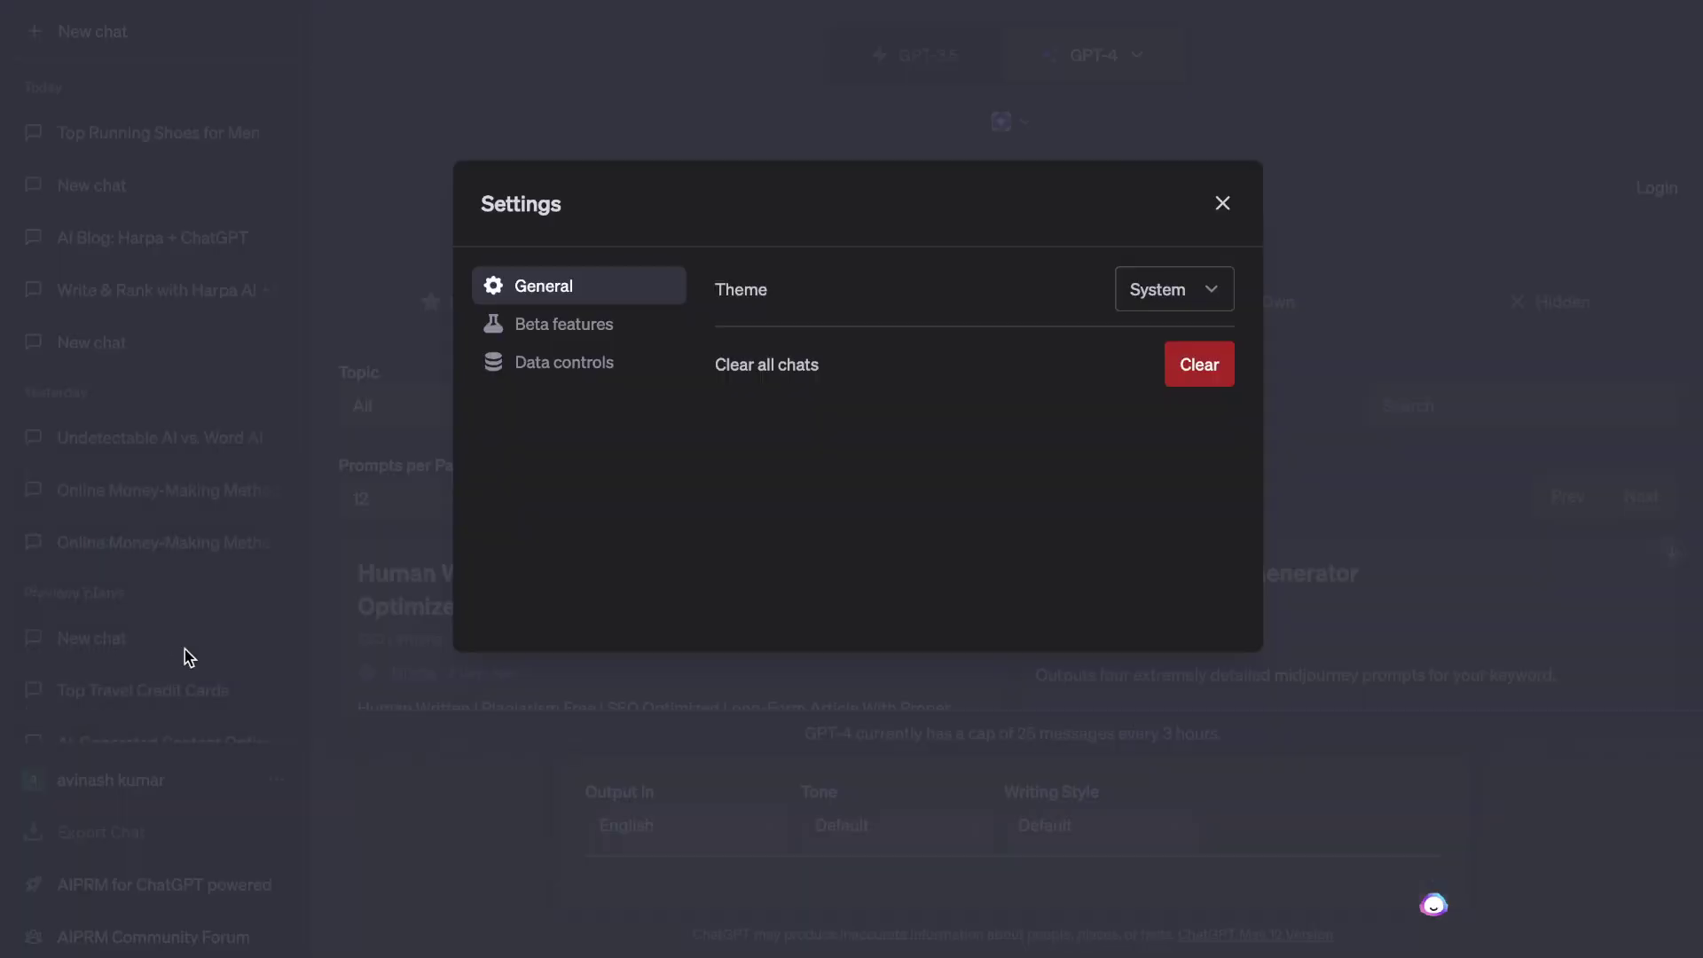
{"action": "left_click", "coordinate": [593, 330]}
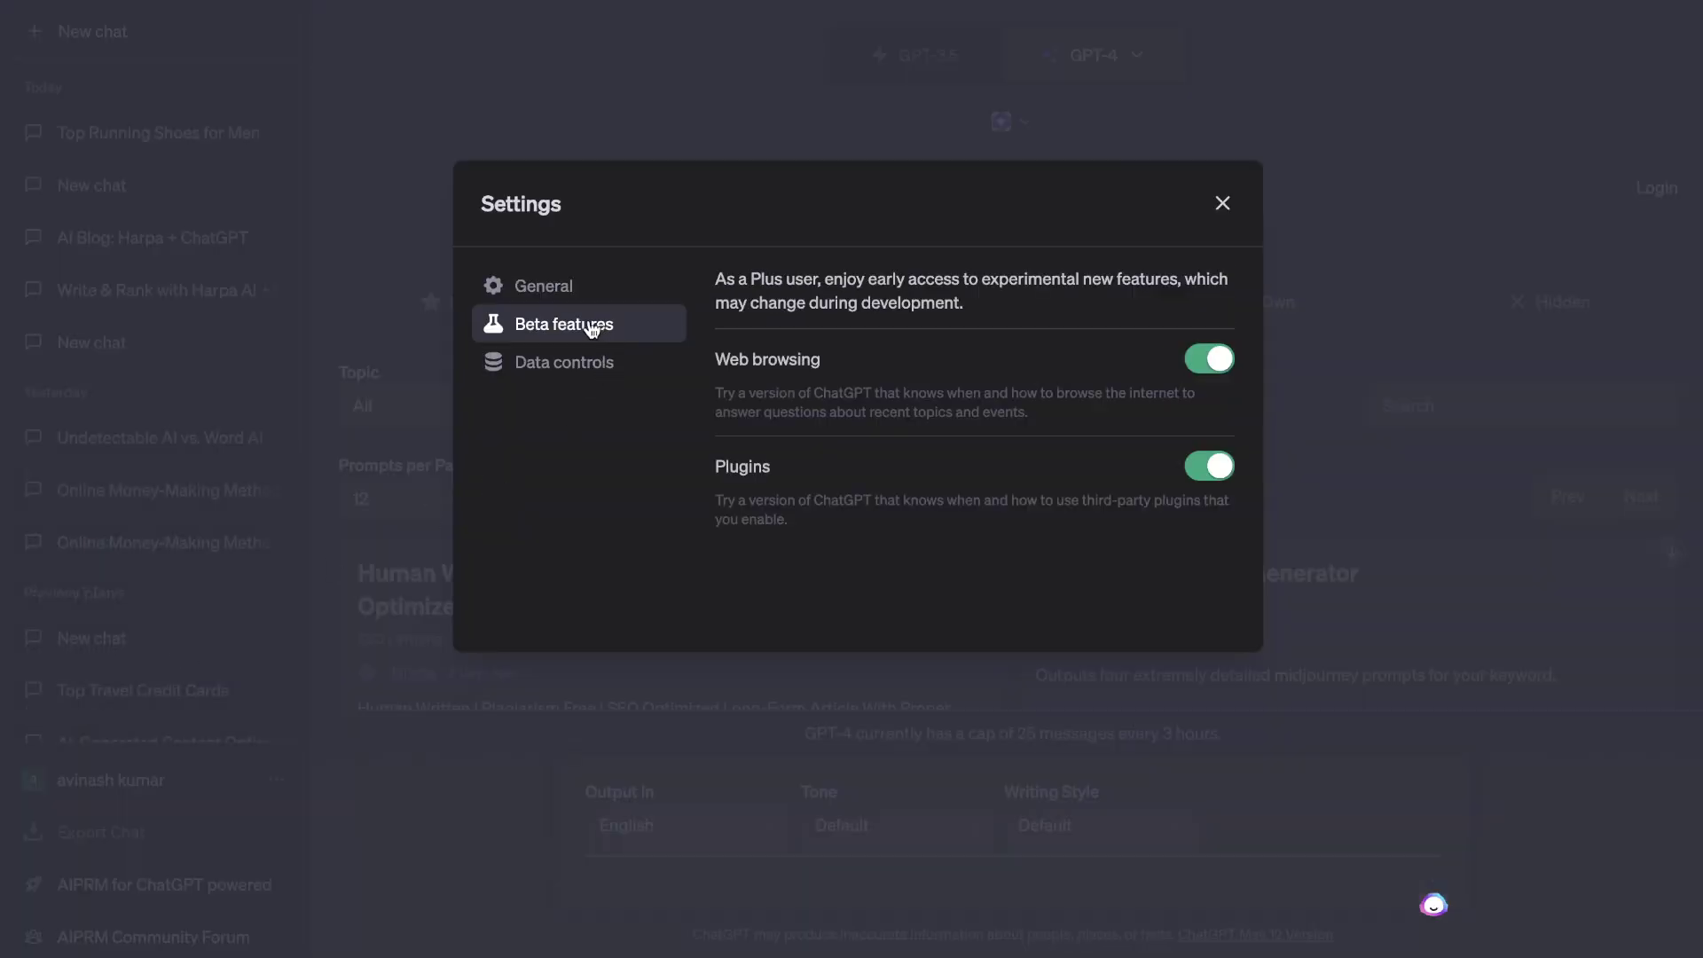
{"action": "left_click", "coordinate": [1222, 211]}
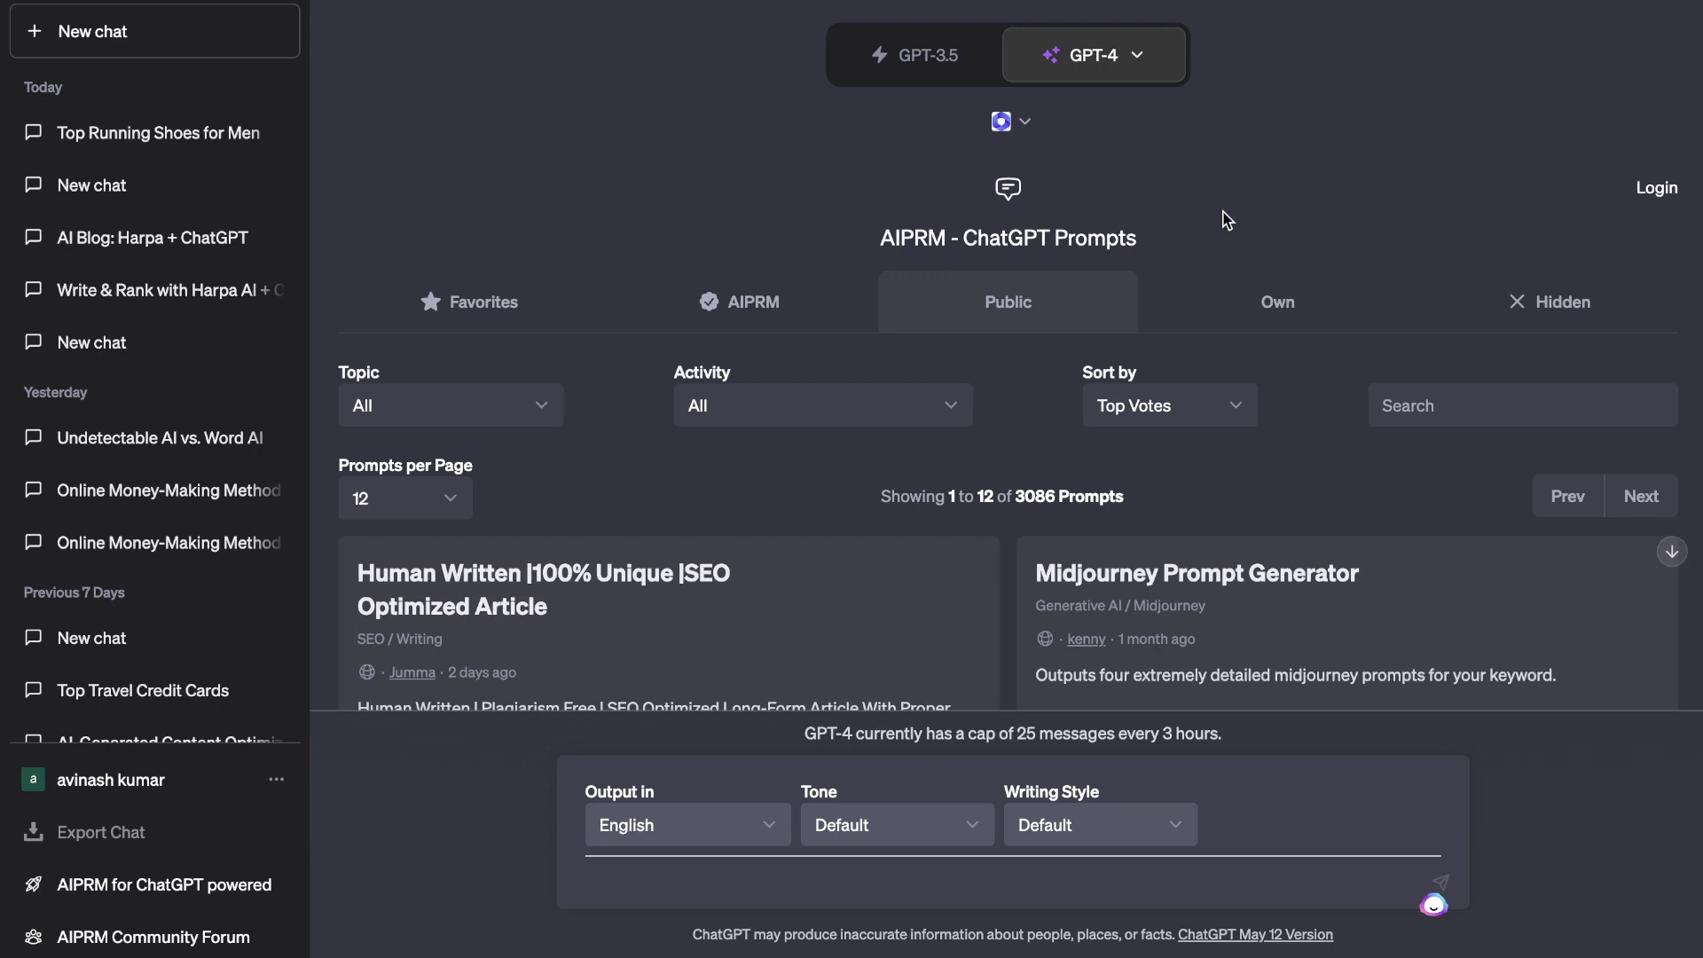
Look through the Plugin store from the plugin dropdown, then close it.
{"action": "left_click", "coordinate": [1011, 121]}
{"action": "scroll", "coordinate": [1002, 284], "scroll_direction": "down", "scroll_amount": 1}
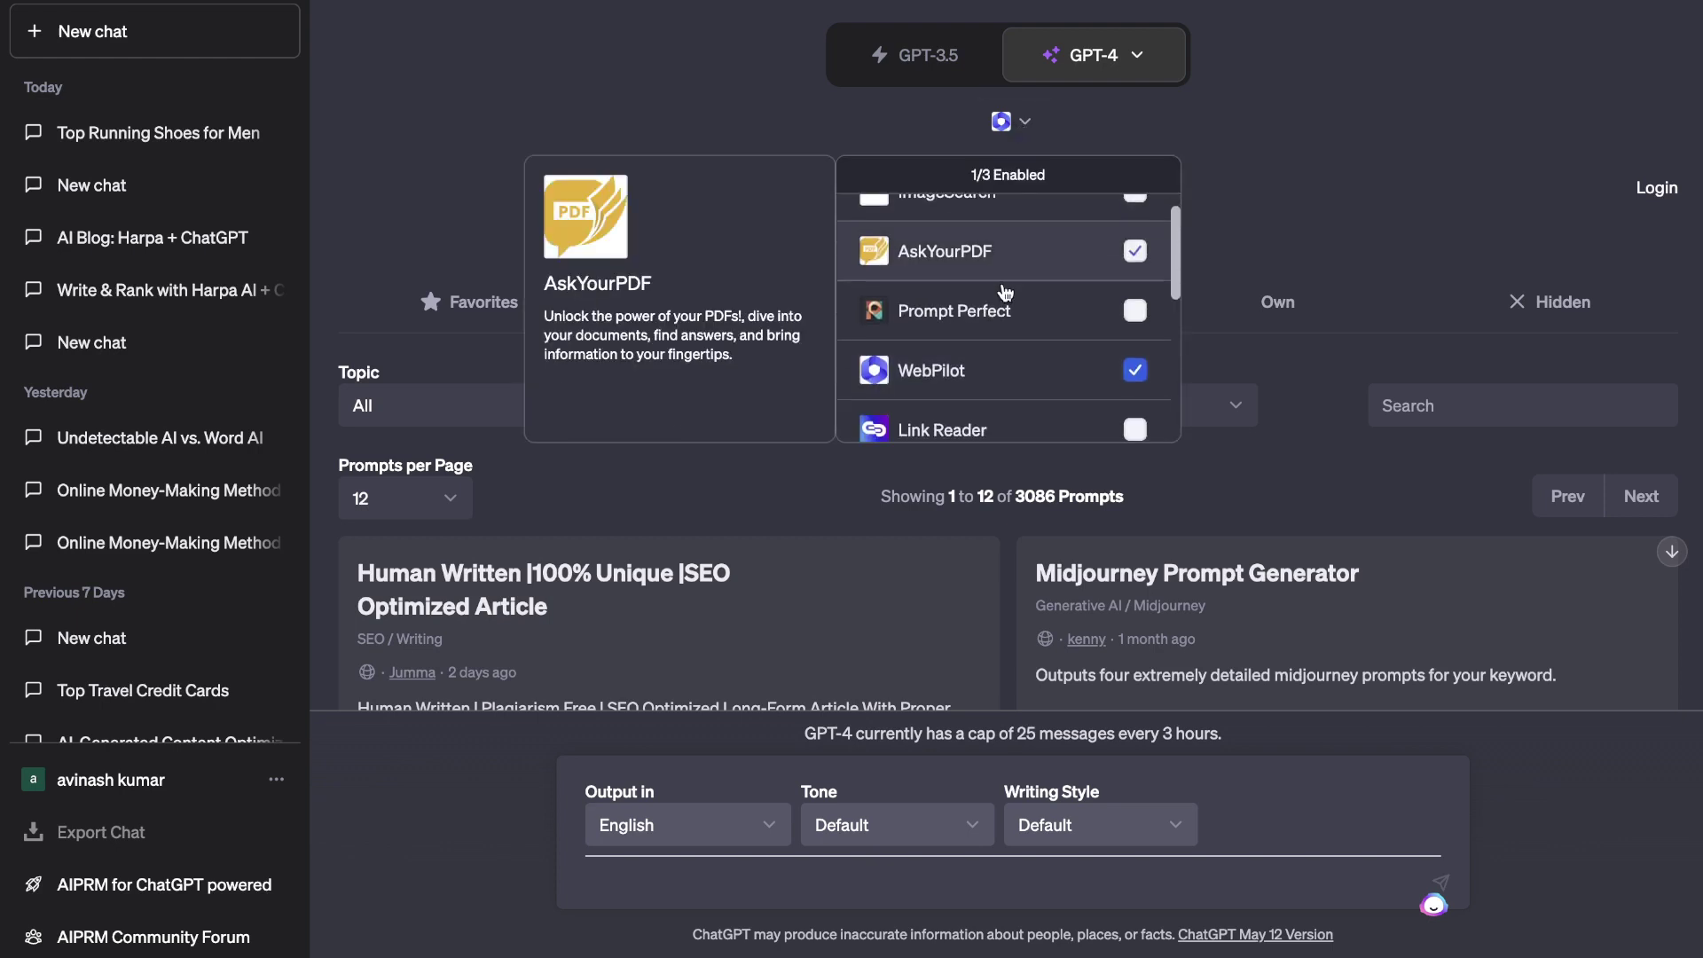
{"action": "scroll", "coordinate": [1008, 293], "scroll_direction": "down", "scroll_amount": 5}
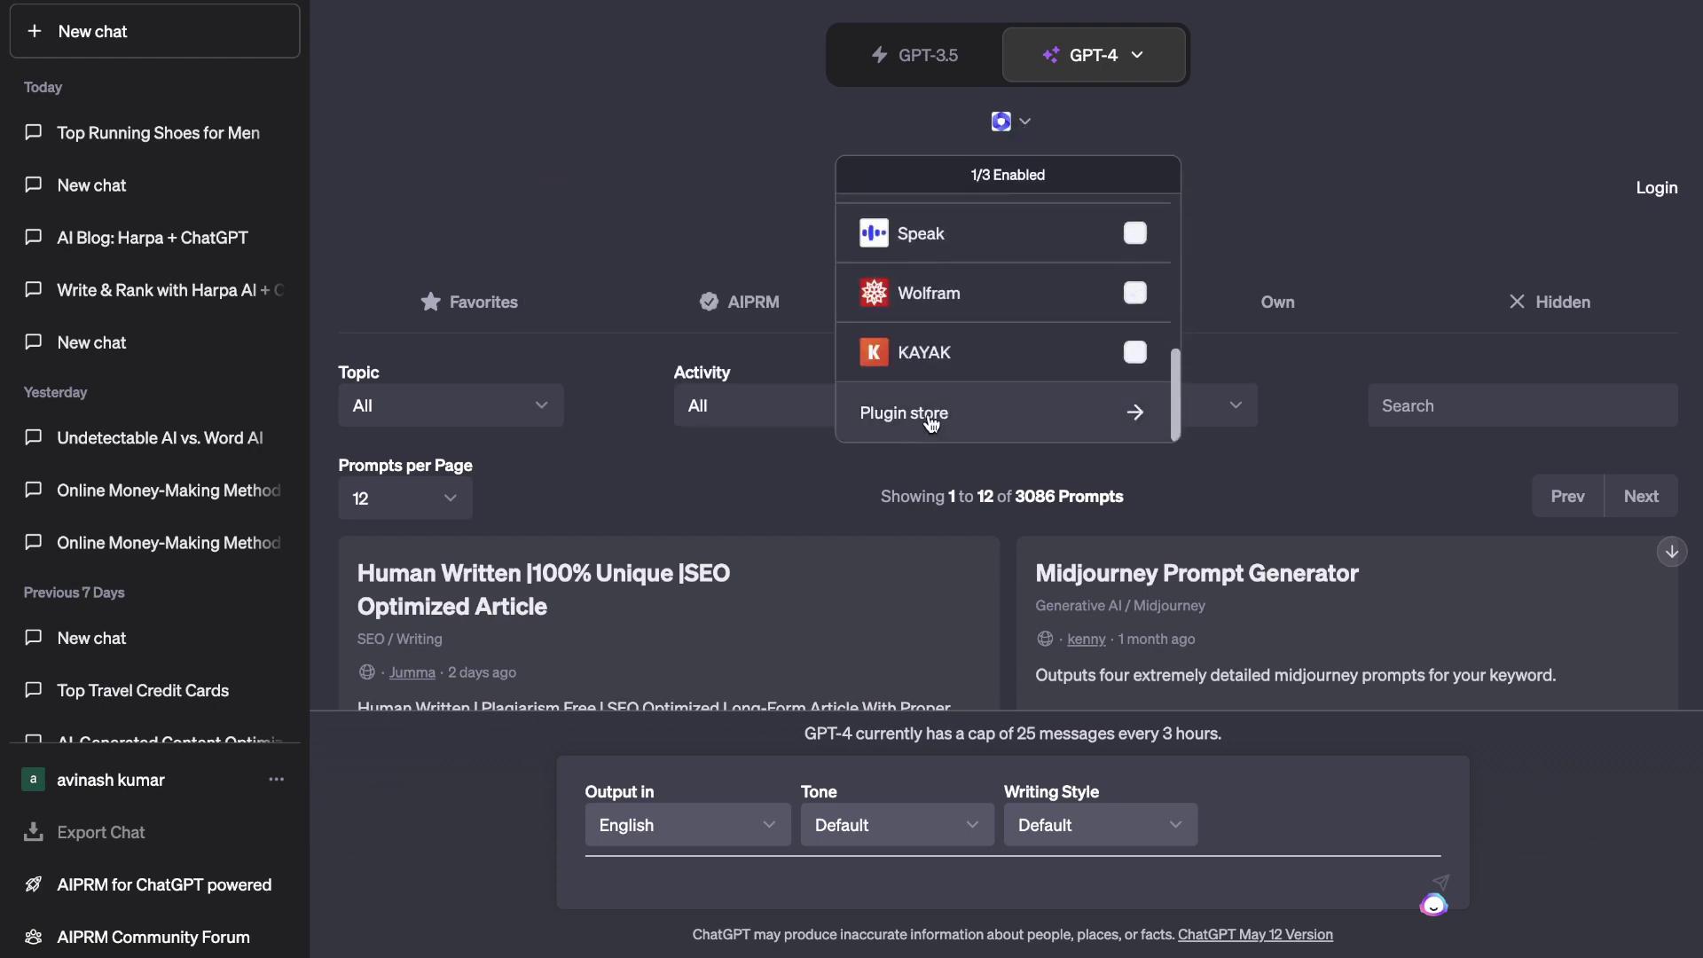
{"action": "left_click", "coordinate": [931, 423]}
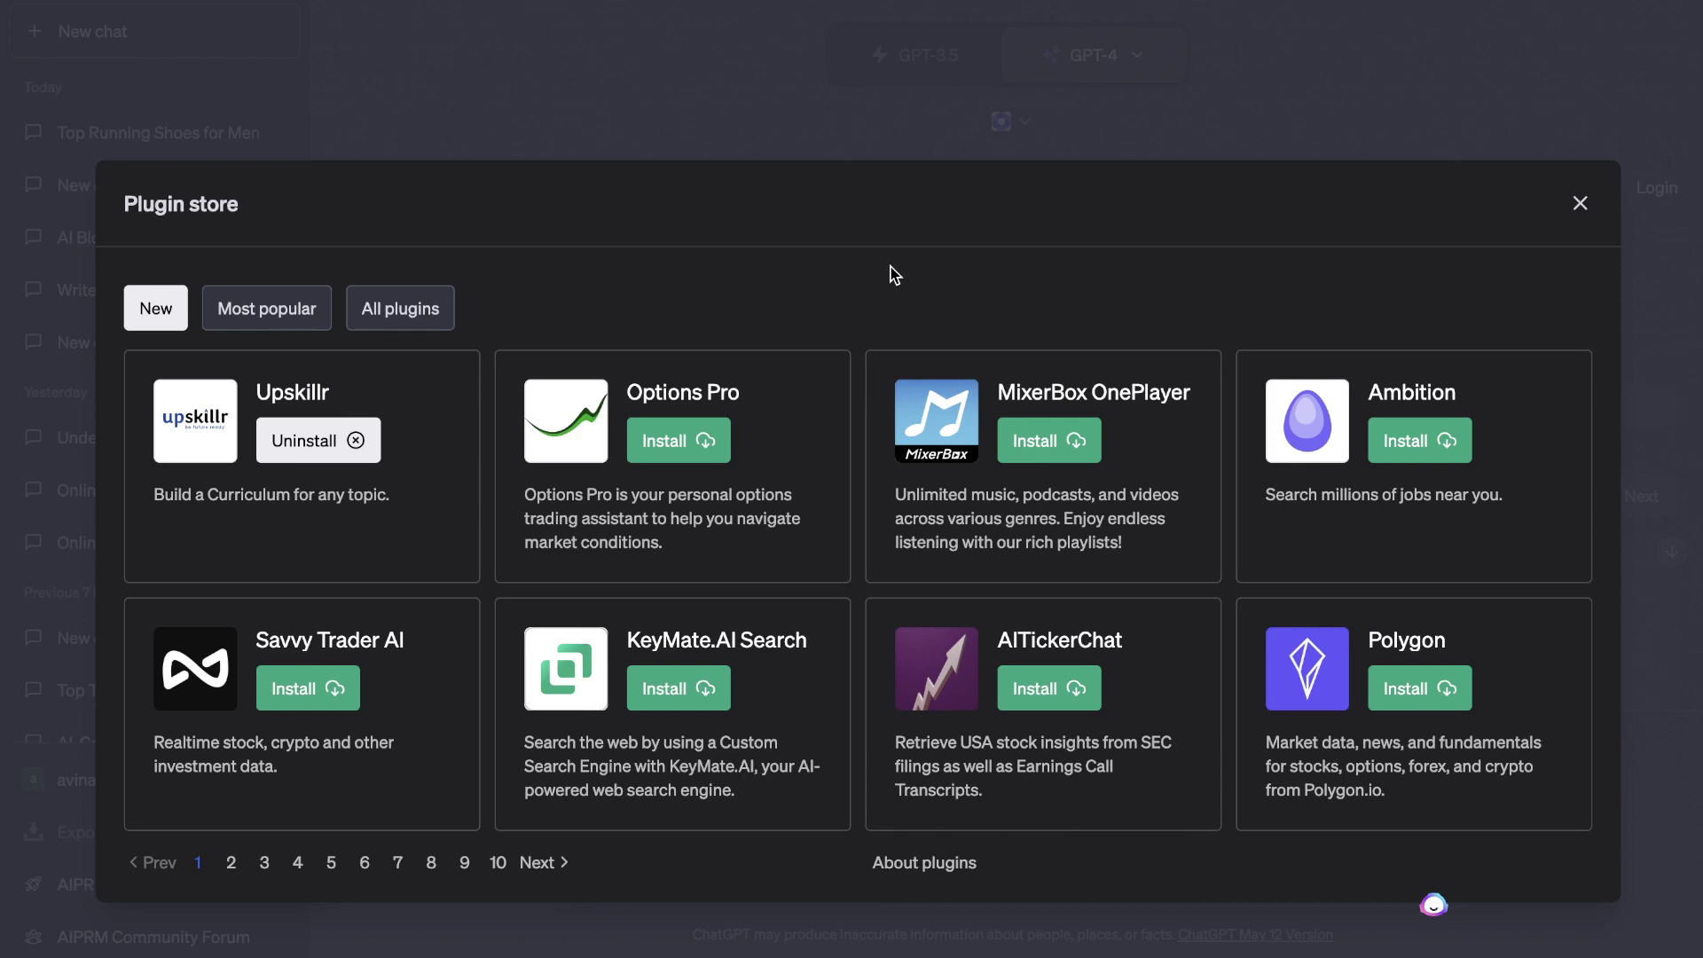
{"action": "left_click", "coordinate": [1579, 203]}
Leave WebPilot as the only enabled plugin for the GPT-4 chat and verify the selection.
{"action": "left_click", "coordinate": [1009, 121]}
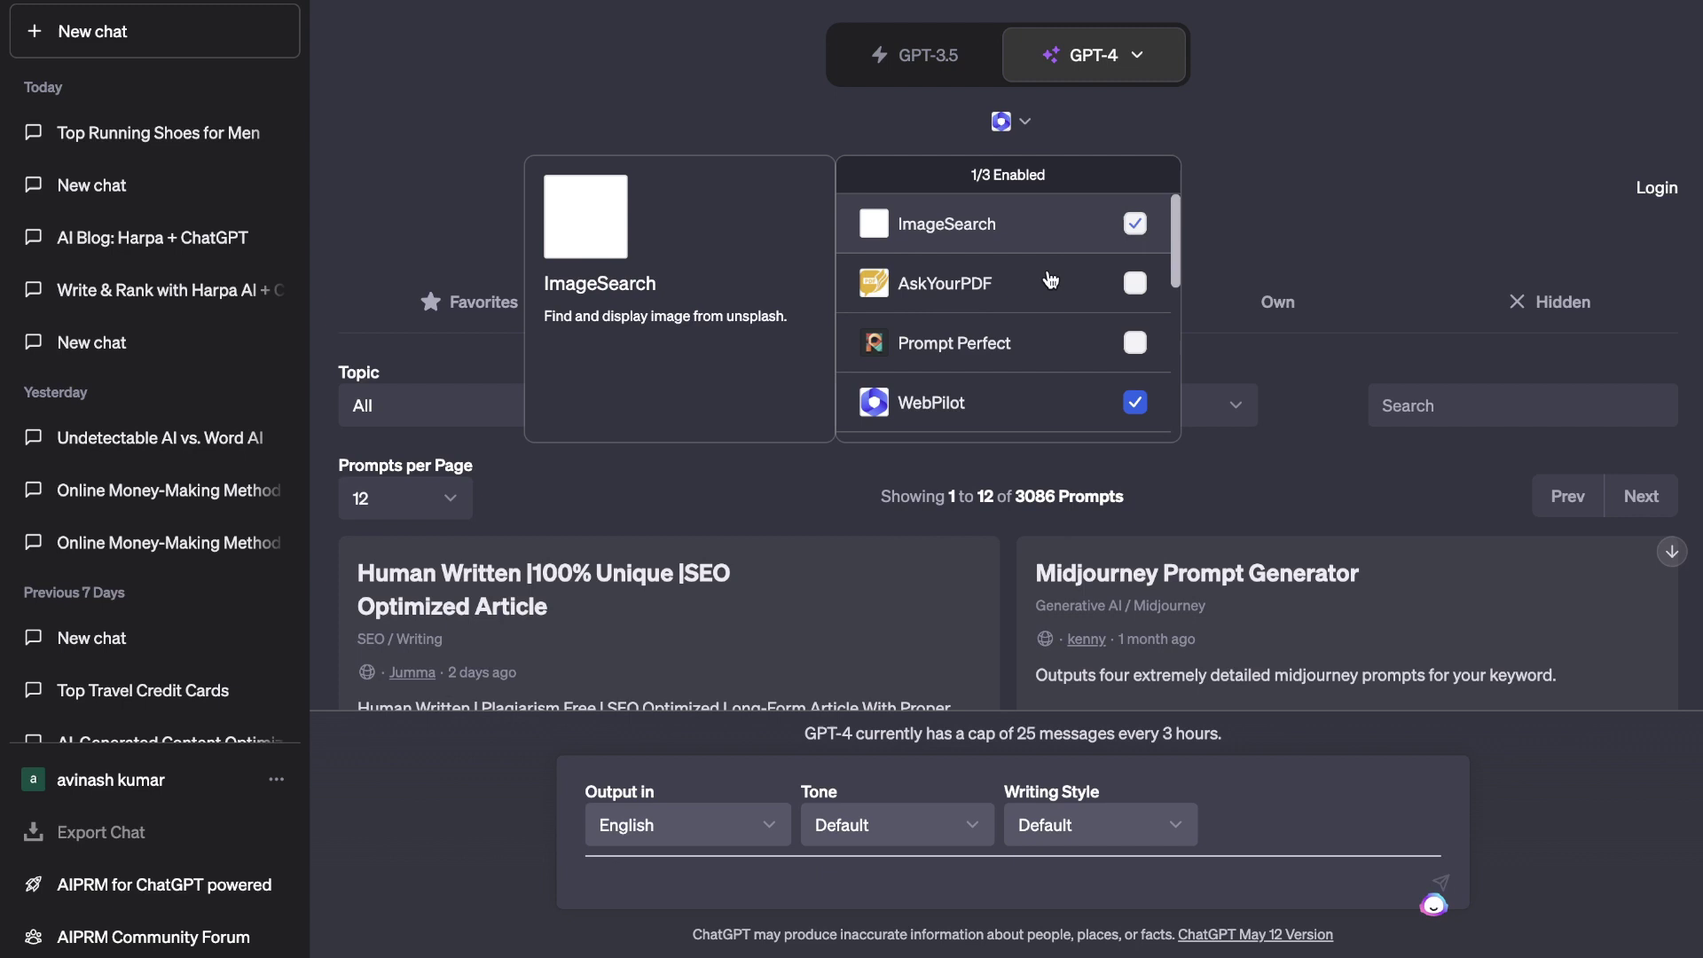
{"action": "scroll", "coordinate": [1050, 280], "scroll_direction": "down", "scroll_amount": 1}
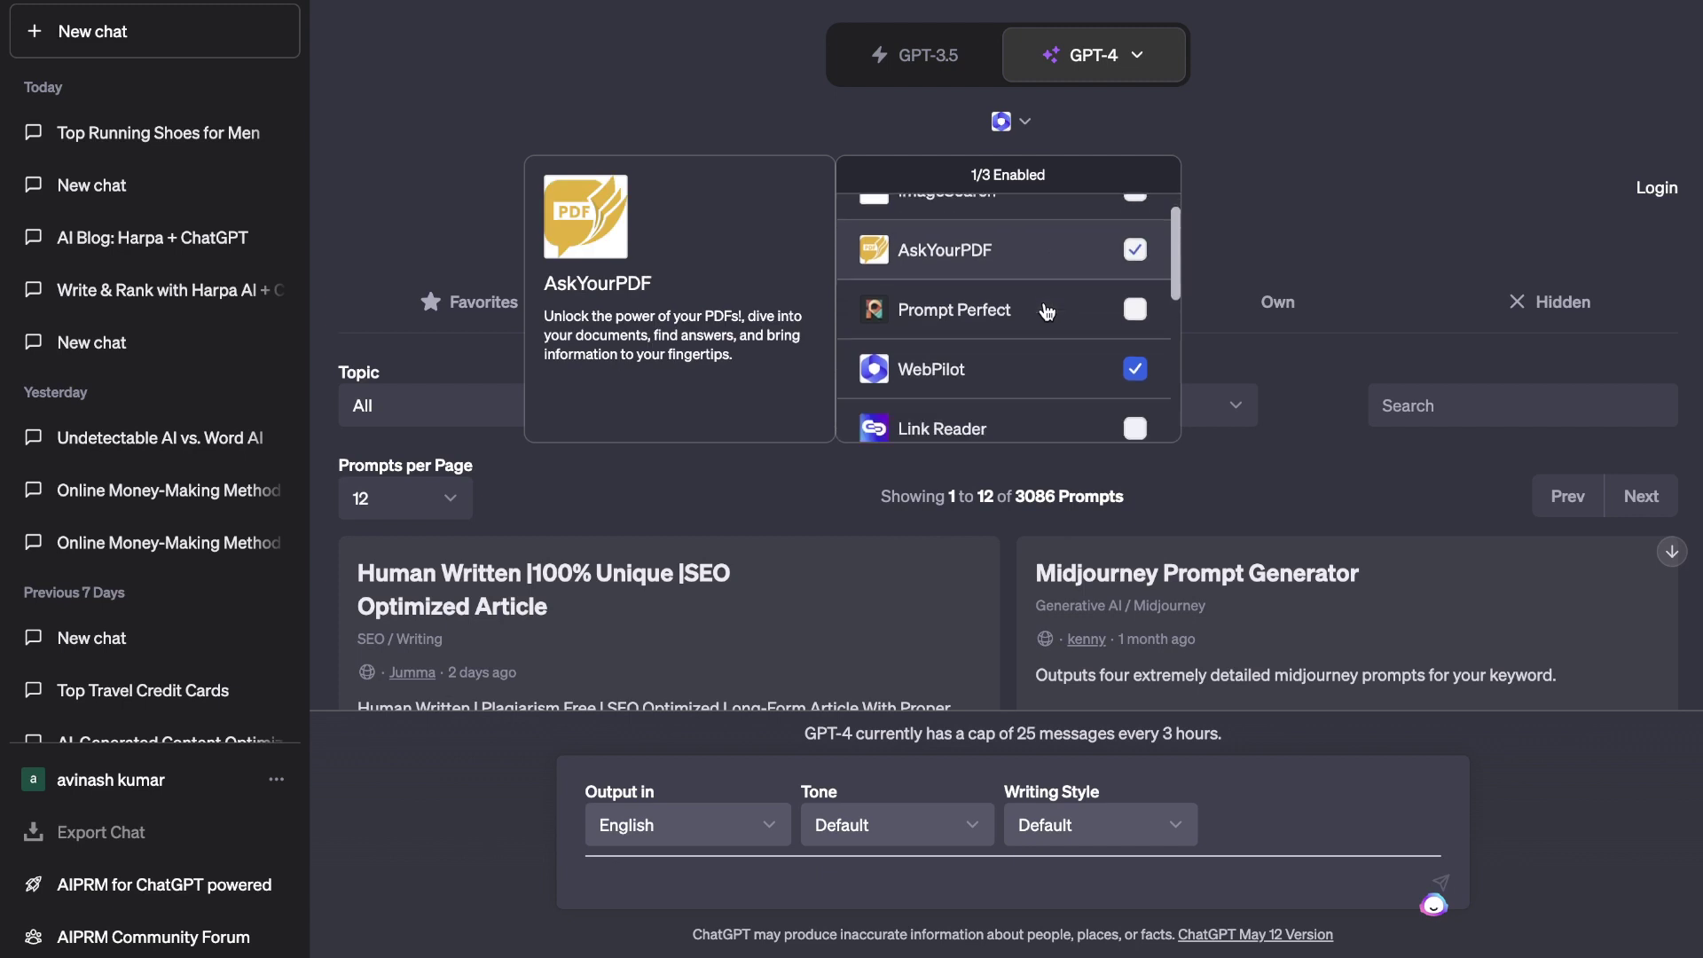
{"action": "left_click", "coordinate": [947, 369]}
{"action": "left_click", "coordinate": [947, 369]}
{"action": "left_click", "coordinate": [1401, 218]}
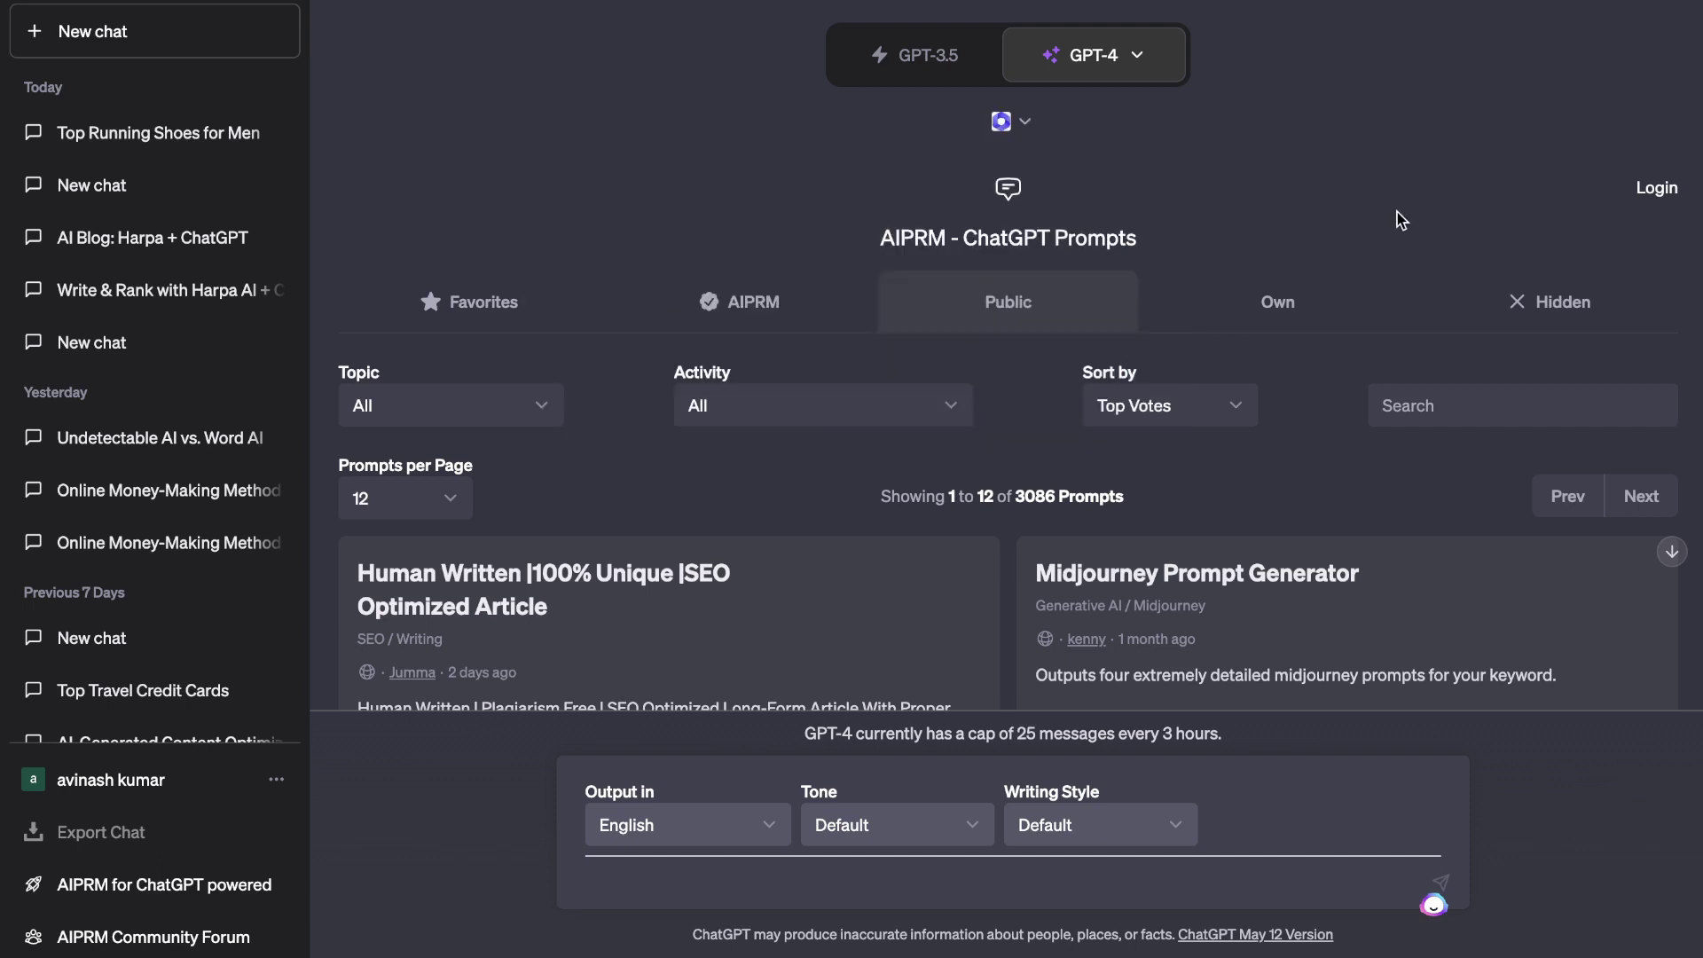
{"action": "left_click", "coordinate": [1016, 133]}
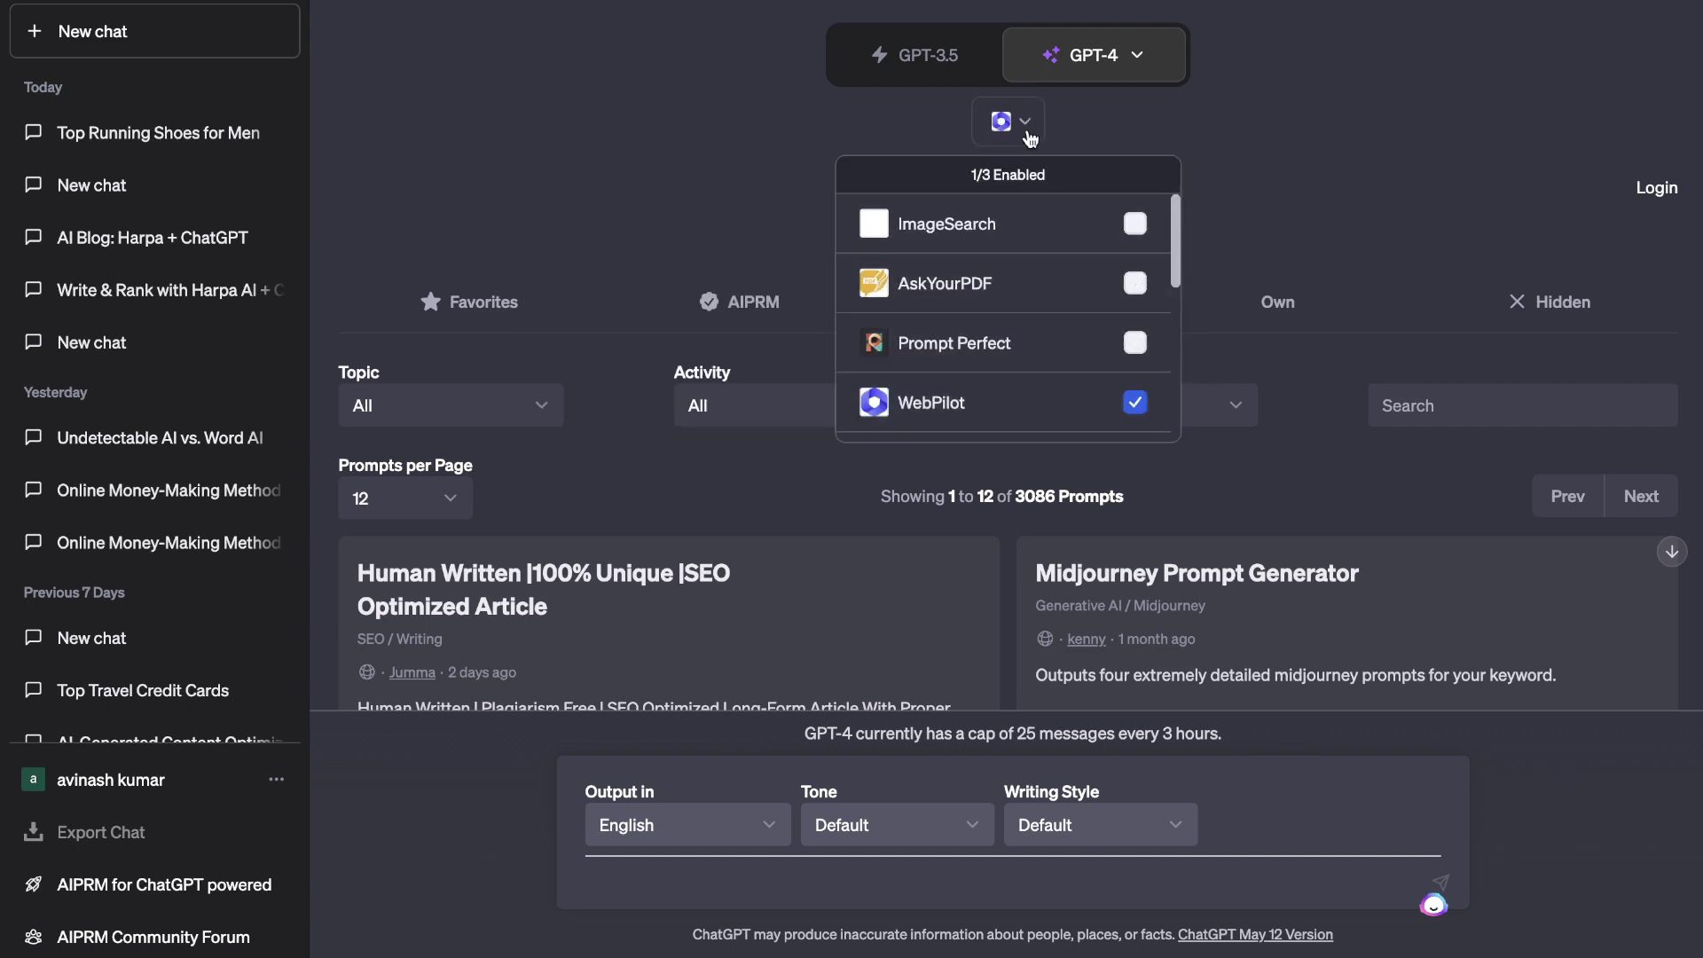
{"action": "left_click", "coordinate": [1027, 133]}
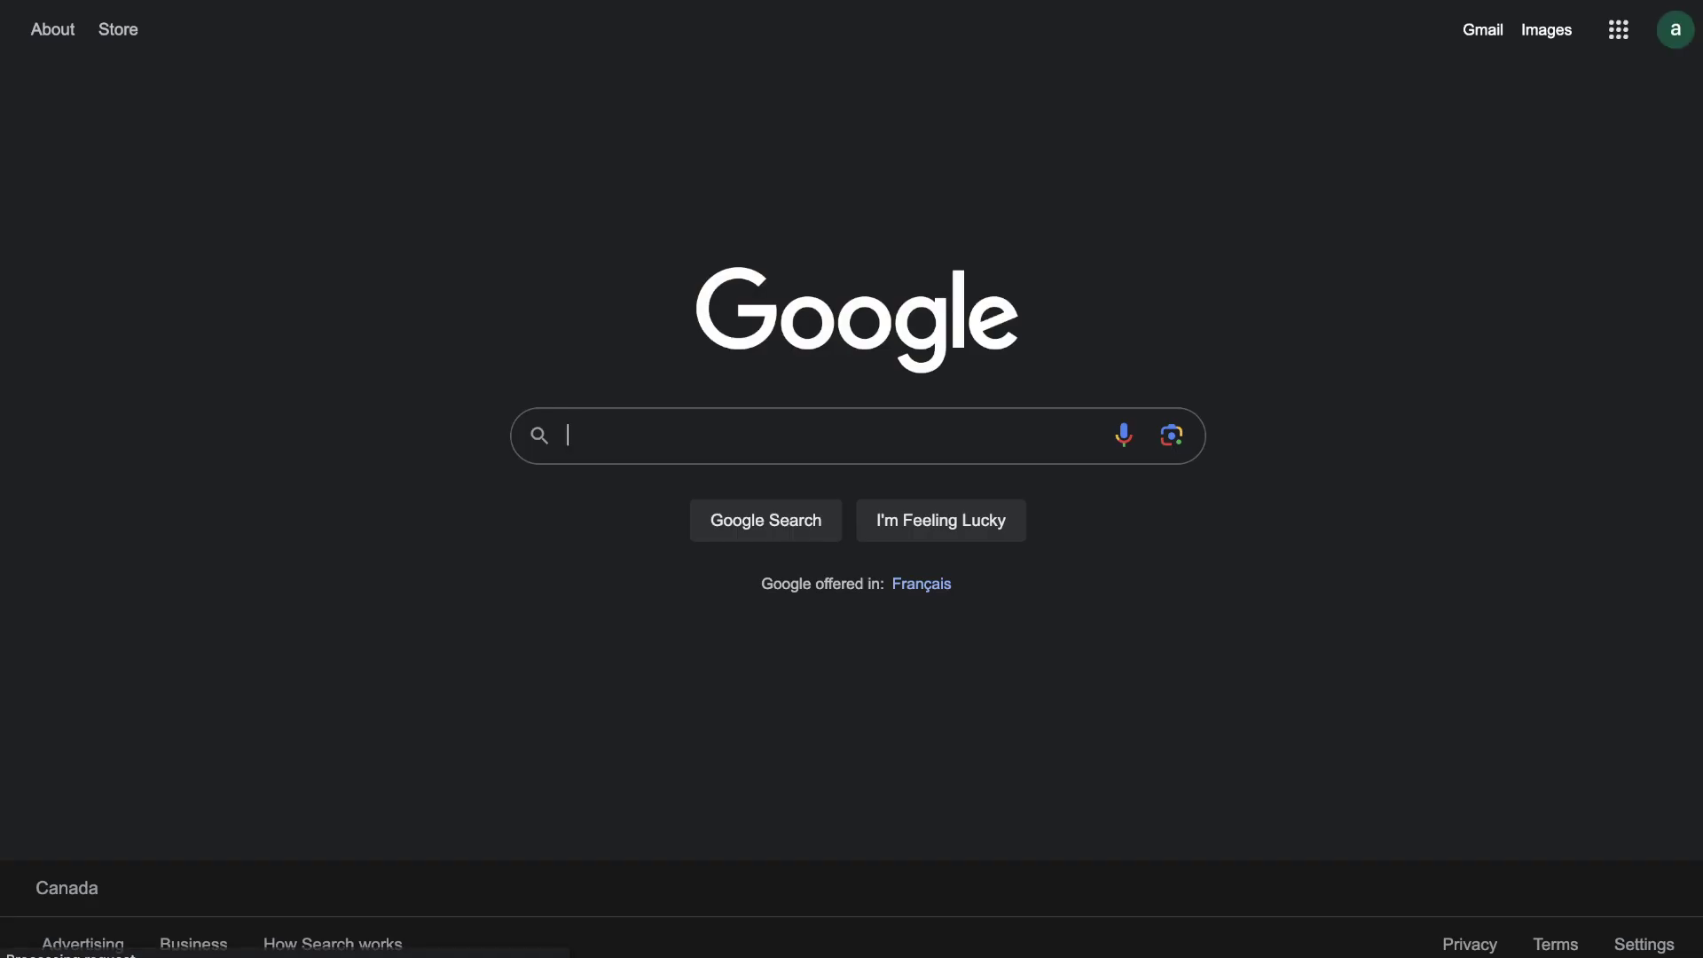
Search Google for 'best running shoes' and skim the results.
{"action": "type", "text": "best "}
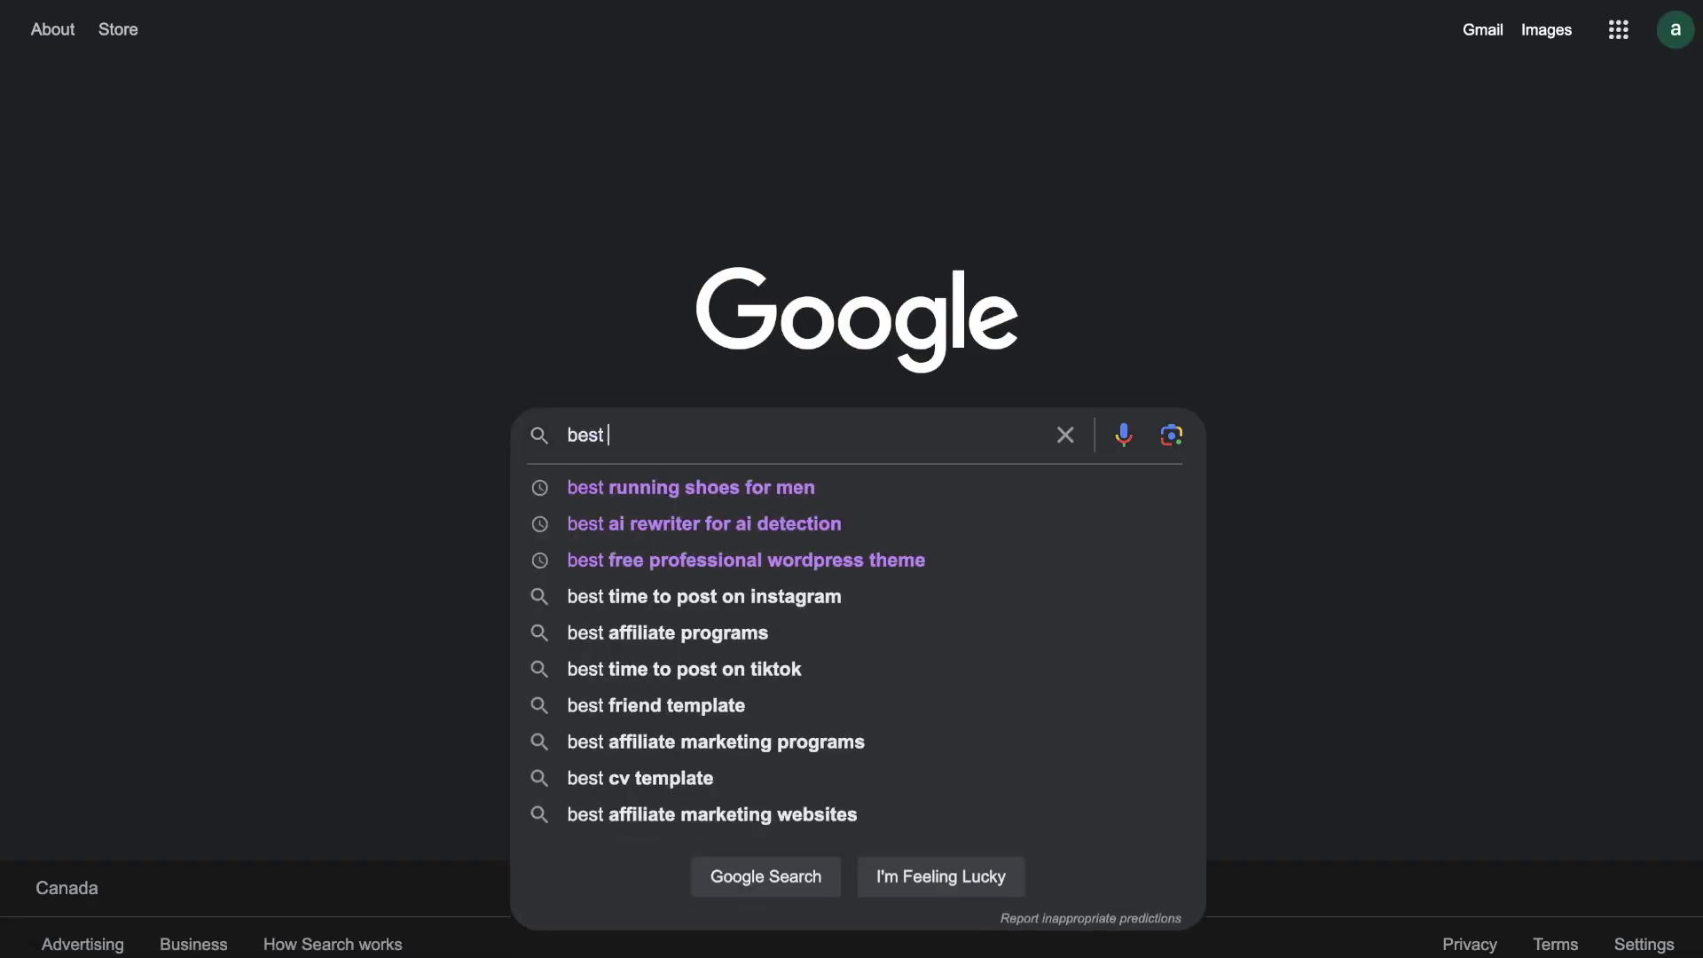
{"action": "type", "text": "running shoes"}
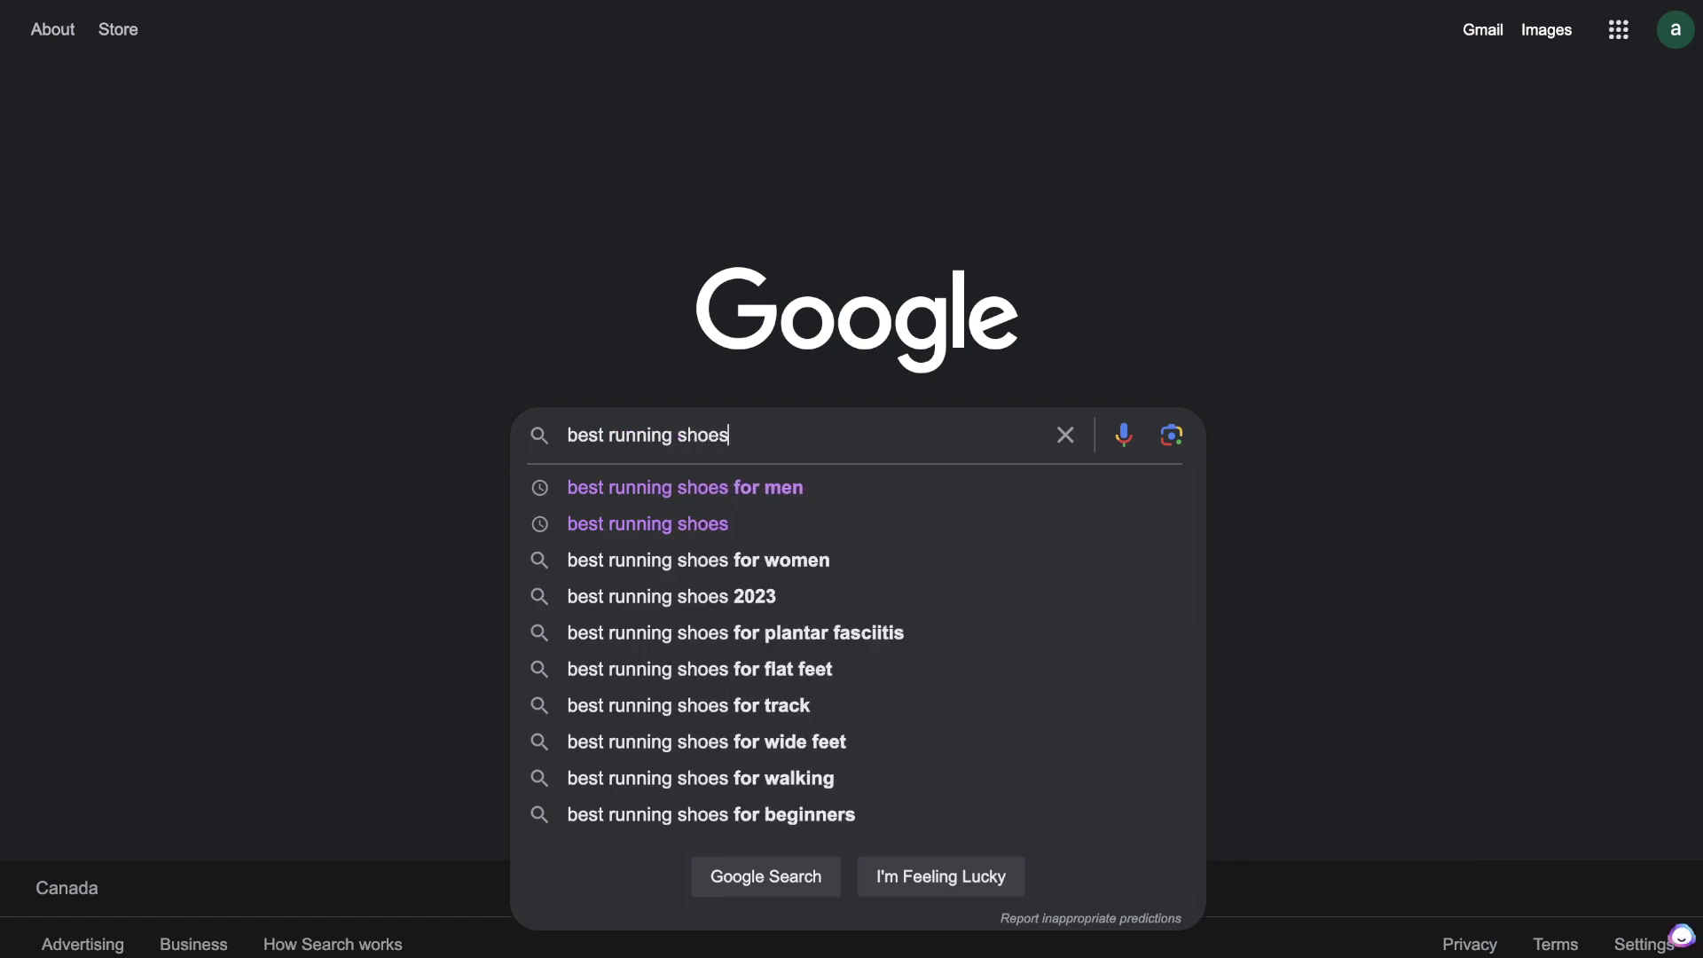
{"action": "key", "text": "Return"}
{"action": "scroll", "coordinate": [1020, 323], "scroll_direction": "down", "scroll_amount": 2}
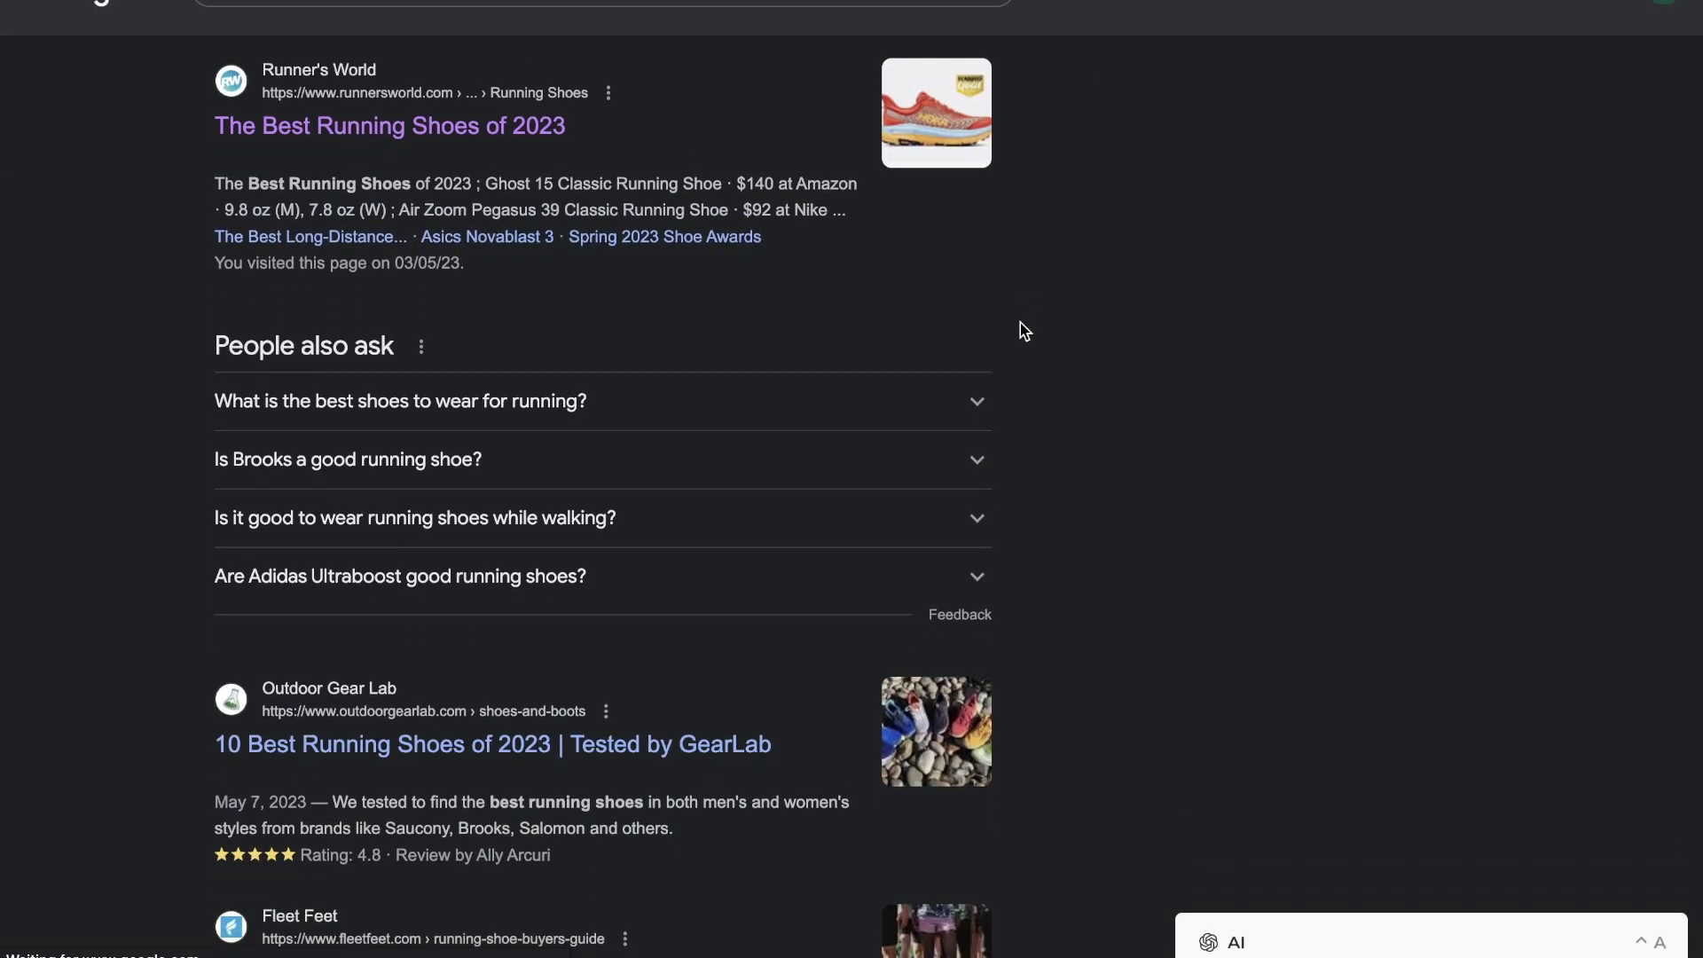
{"action": "scroll", "coordinate": [1020, 323], "scroll_direction": "up", "scroll_amount": 2}
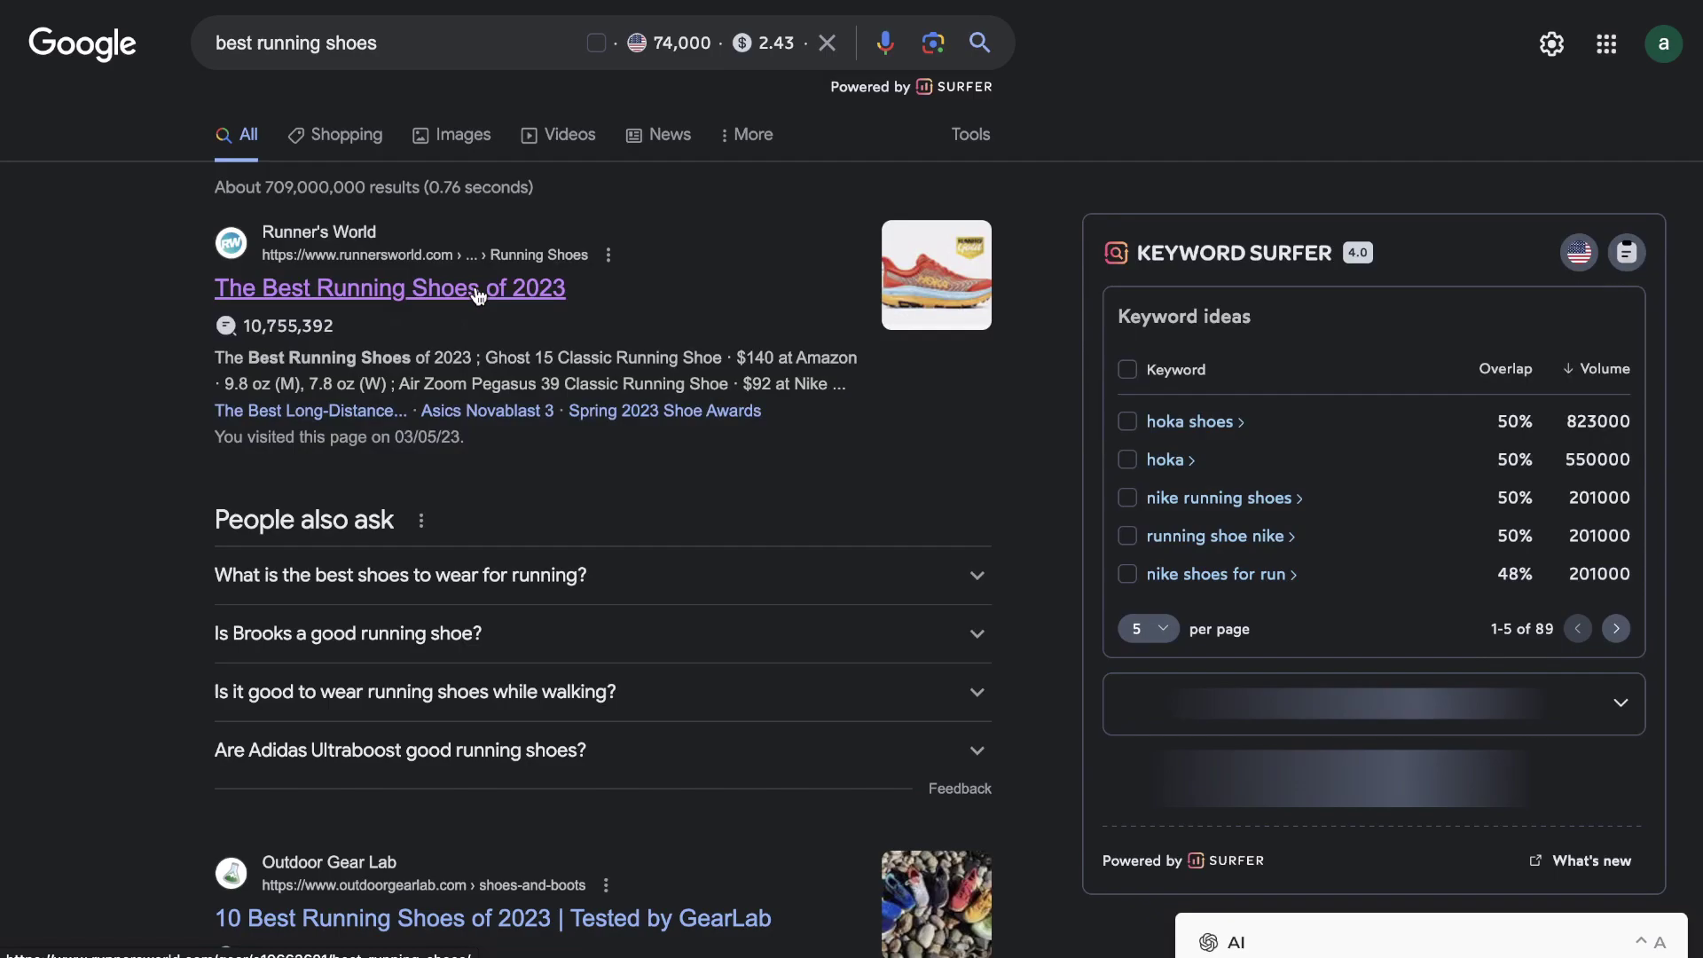
Open Runner's World's 'The Best Running Shoes of 2023' result and scroll down to its title.
{"action": "left_click", "coordinate": [399, 281]}
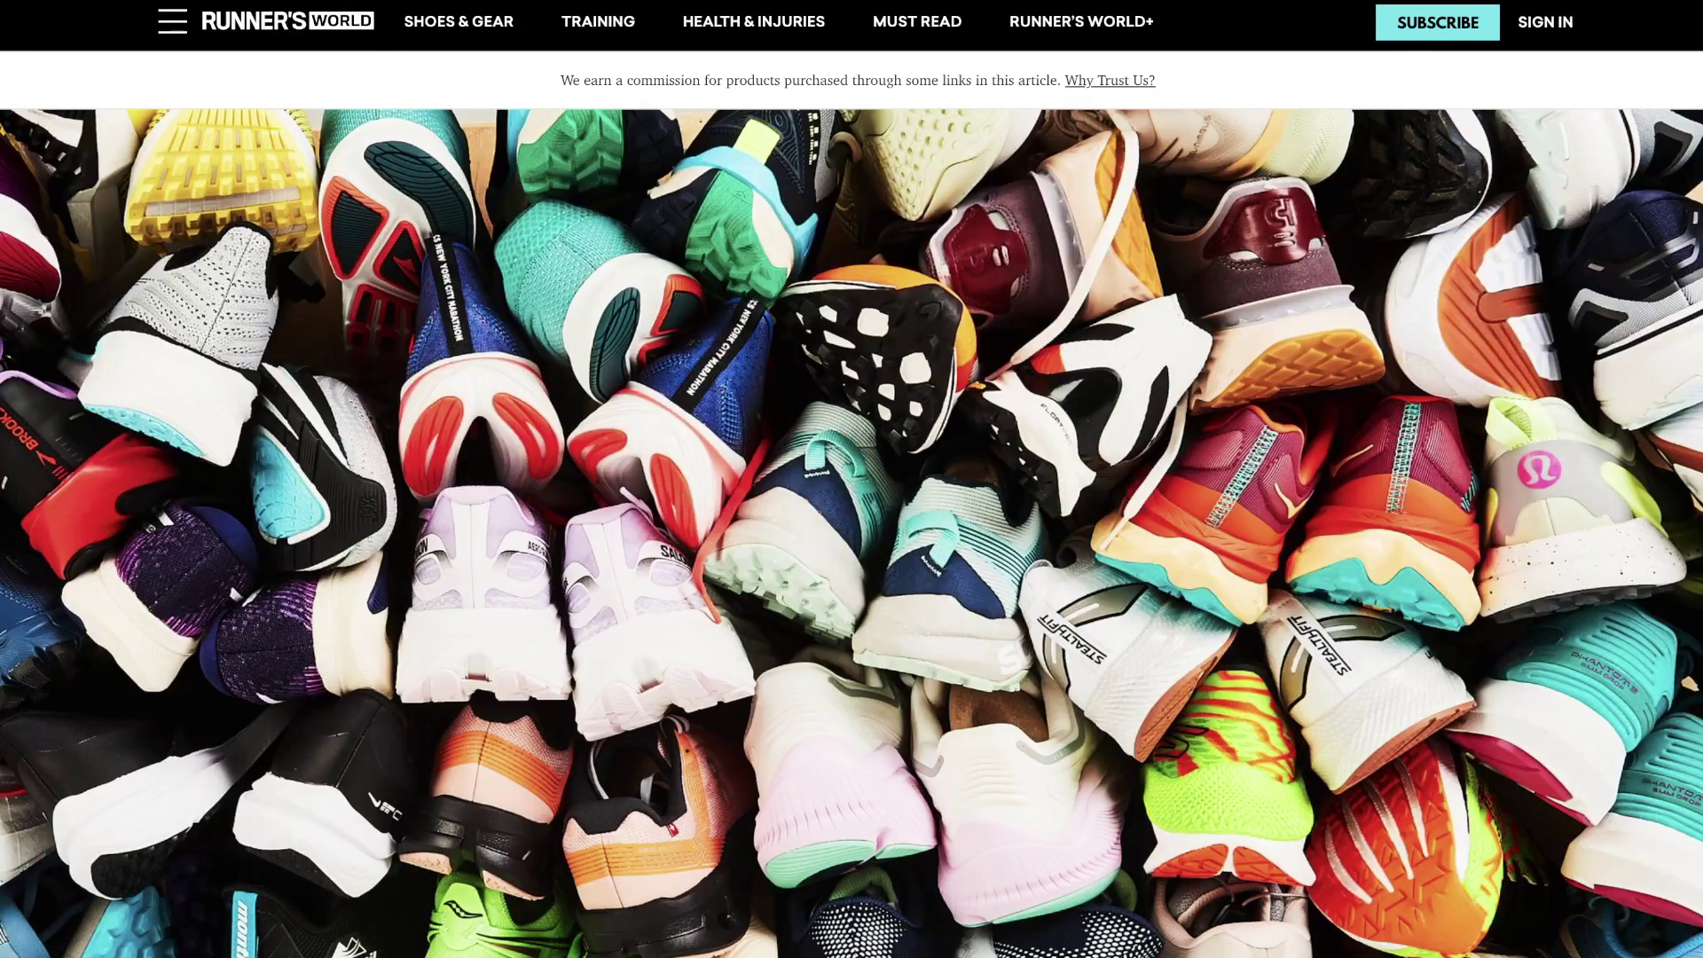
{"action": "scroll", "coordinate": [729, 293], "scroll_direction": "down", "scroll_amount": 1}
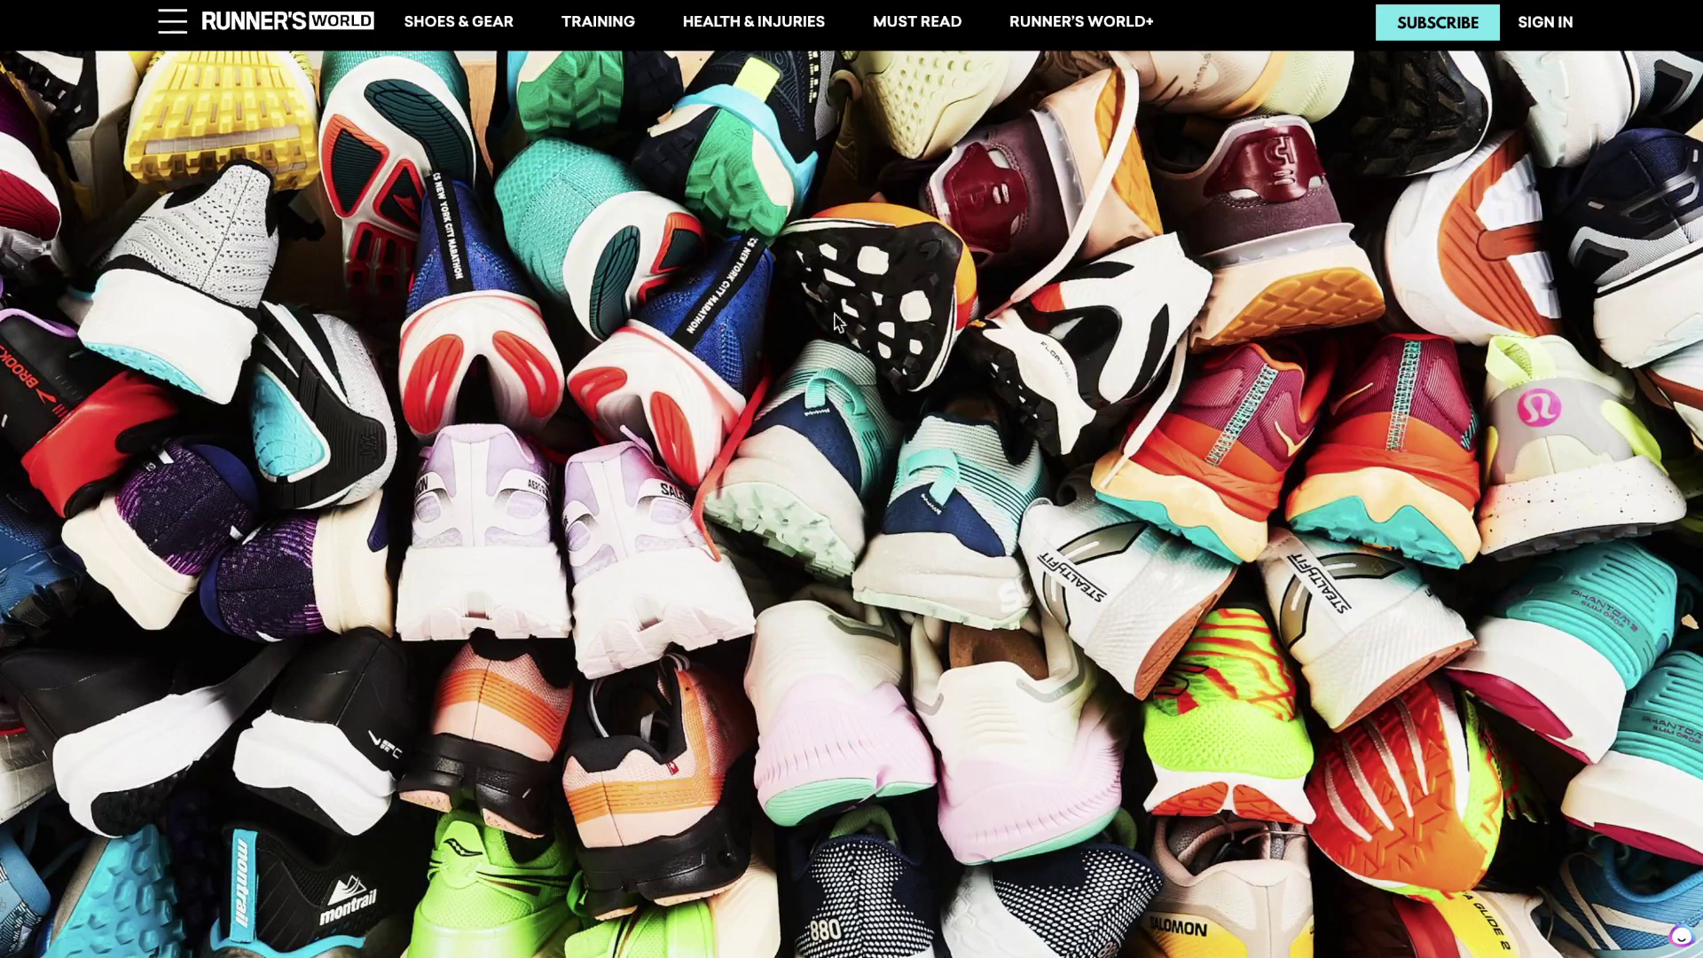
{"action": "scroll", "coordinate": [886, 337], "scroll_direction": "down", "scroll_amount": 7}
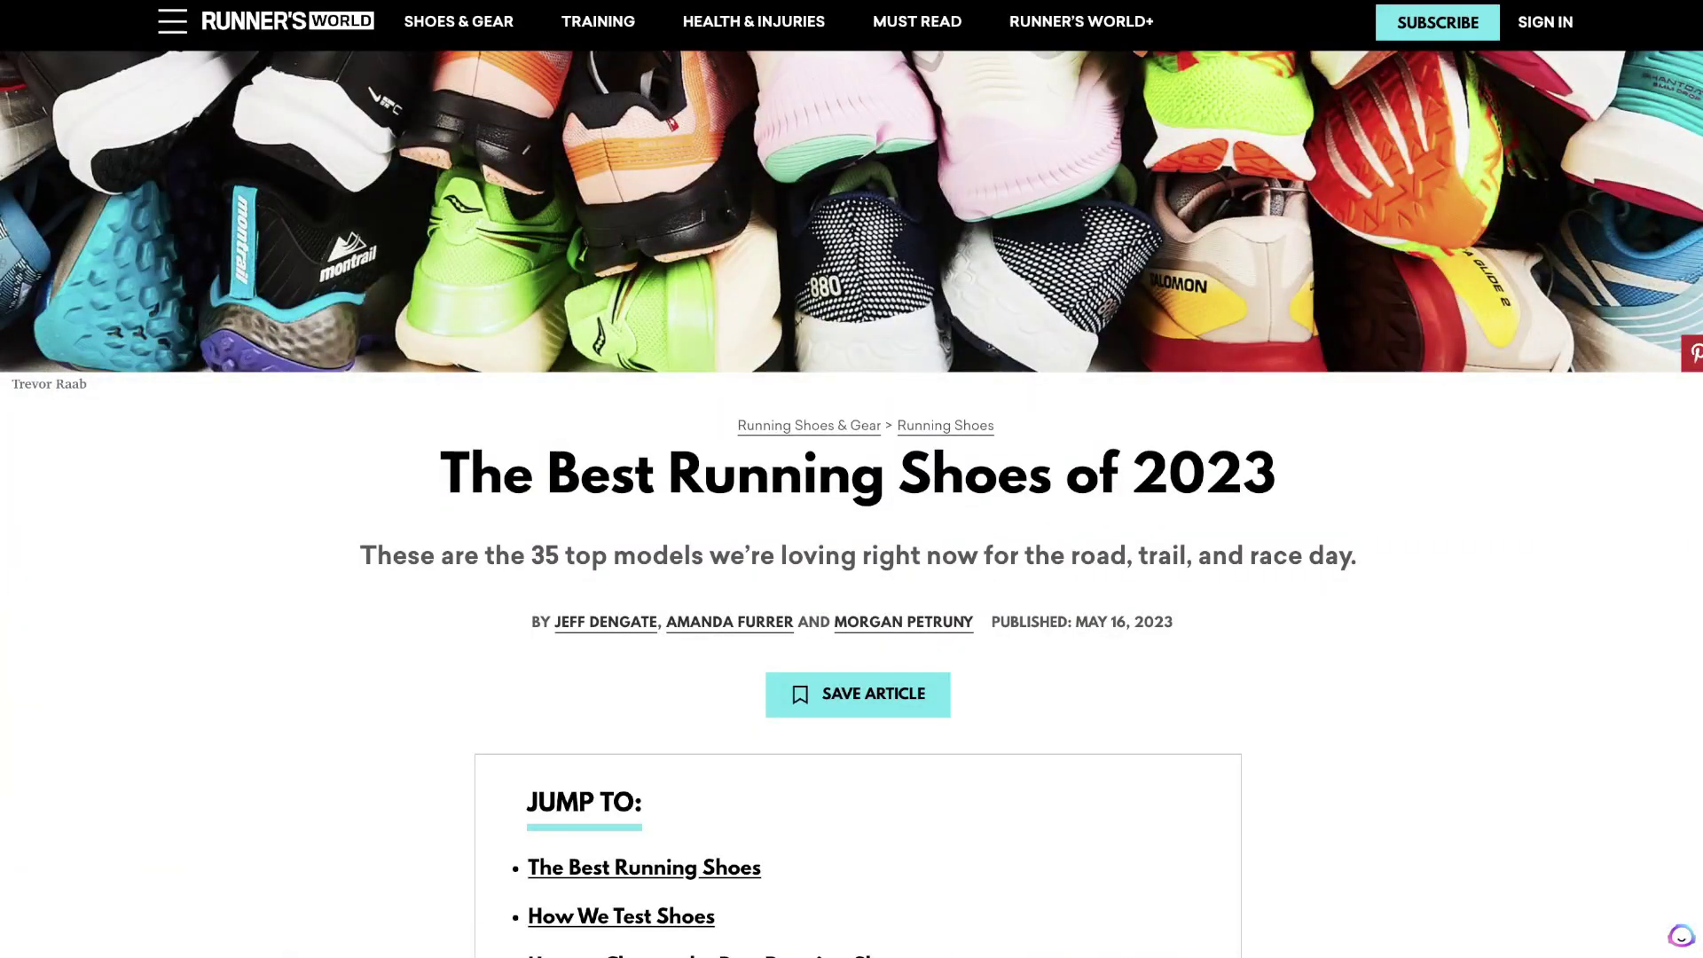
In ChatGPT, paste the article URL and the blog-writing instructions, then send the prompt.
{"action": "key", "text": "ctrl+Tab"}
{"action": "type", "text": "https://www.runnersworld.com/gear/a19663621/best-running-shoes/"}
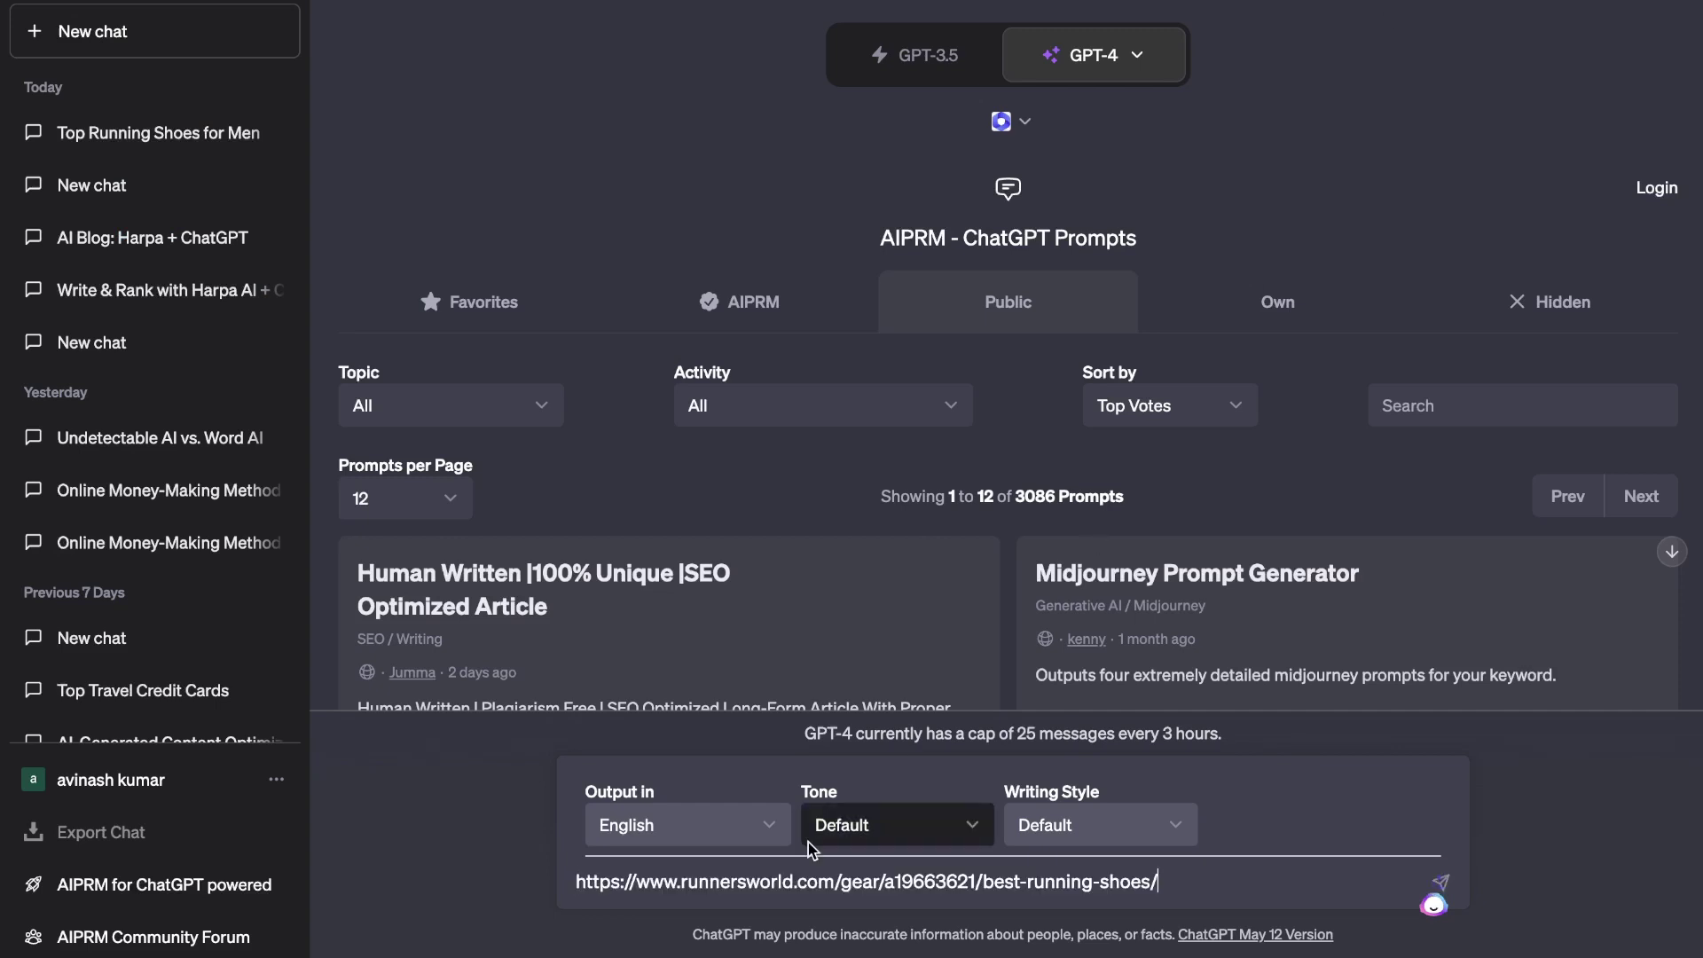
{"action": "type", "text": "using the facts and information from the blog post url. Write an indept and comprehensive blog post article for the same topic. Be sure to not plagerize and write in your own words, and write in markdown format"}
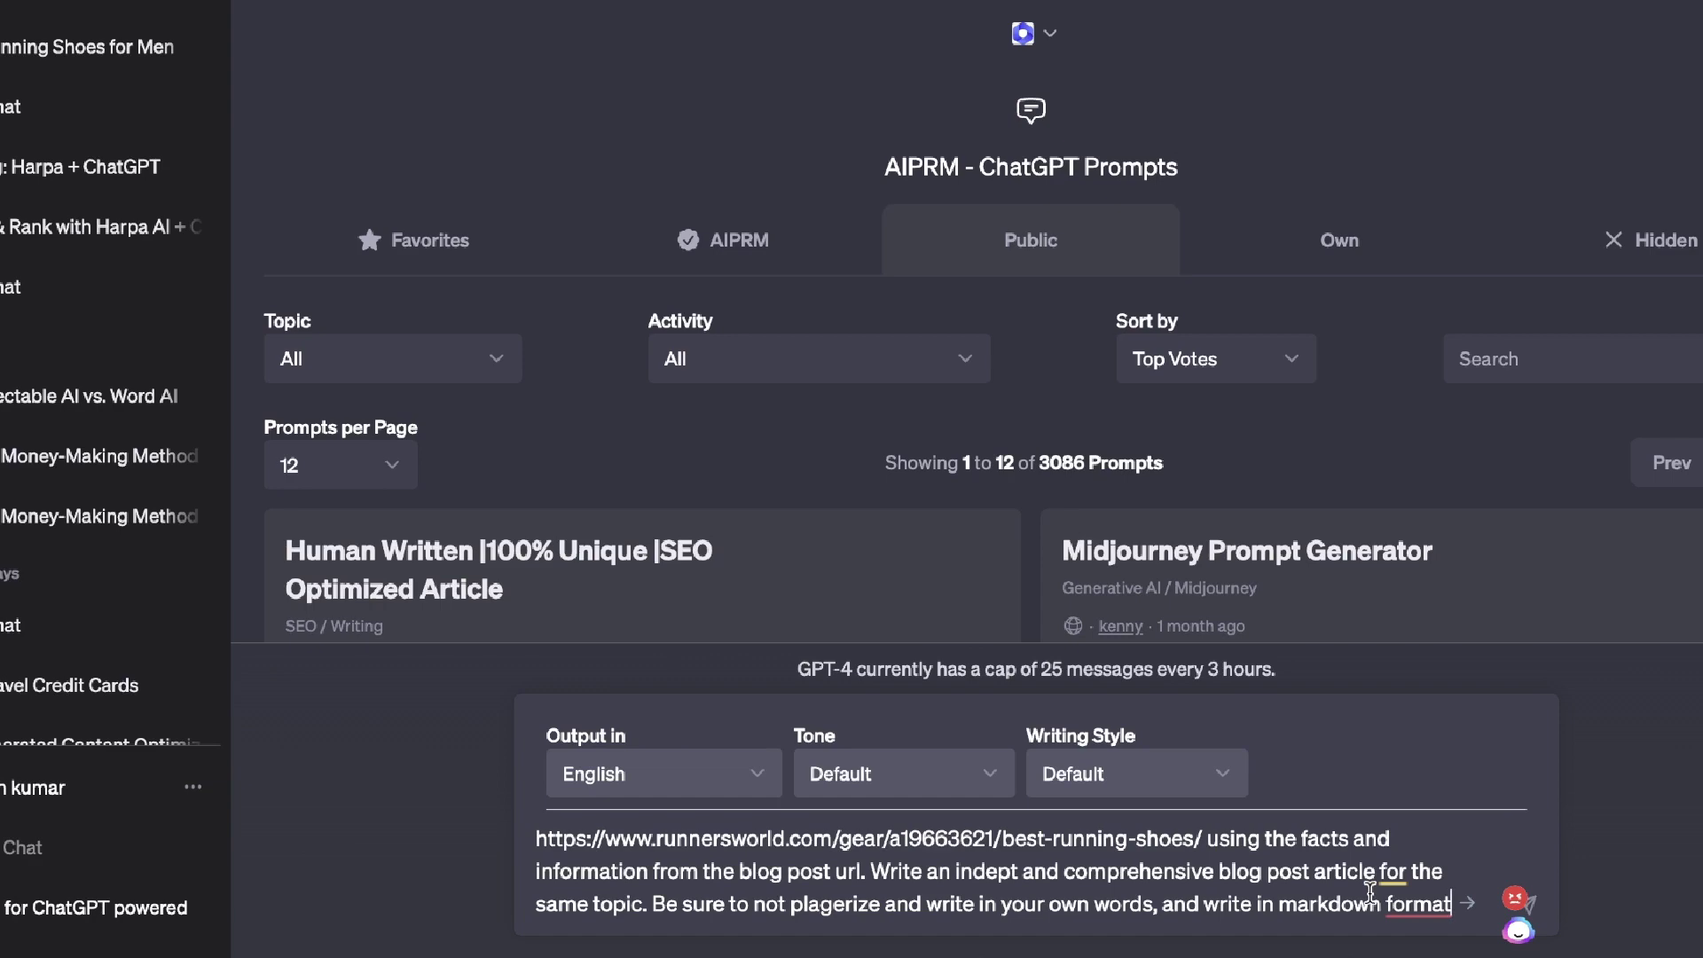
{"action": "key", "text": "Return"}
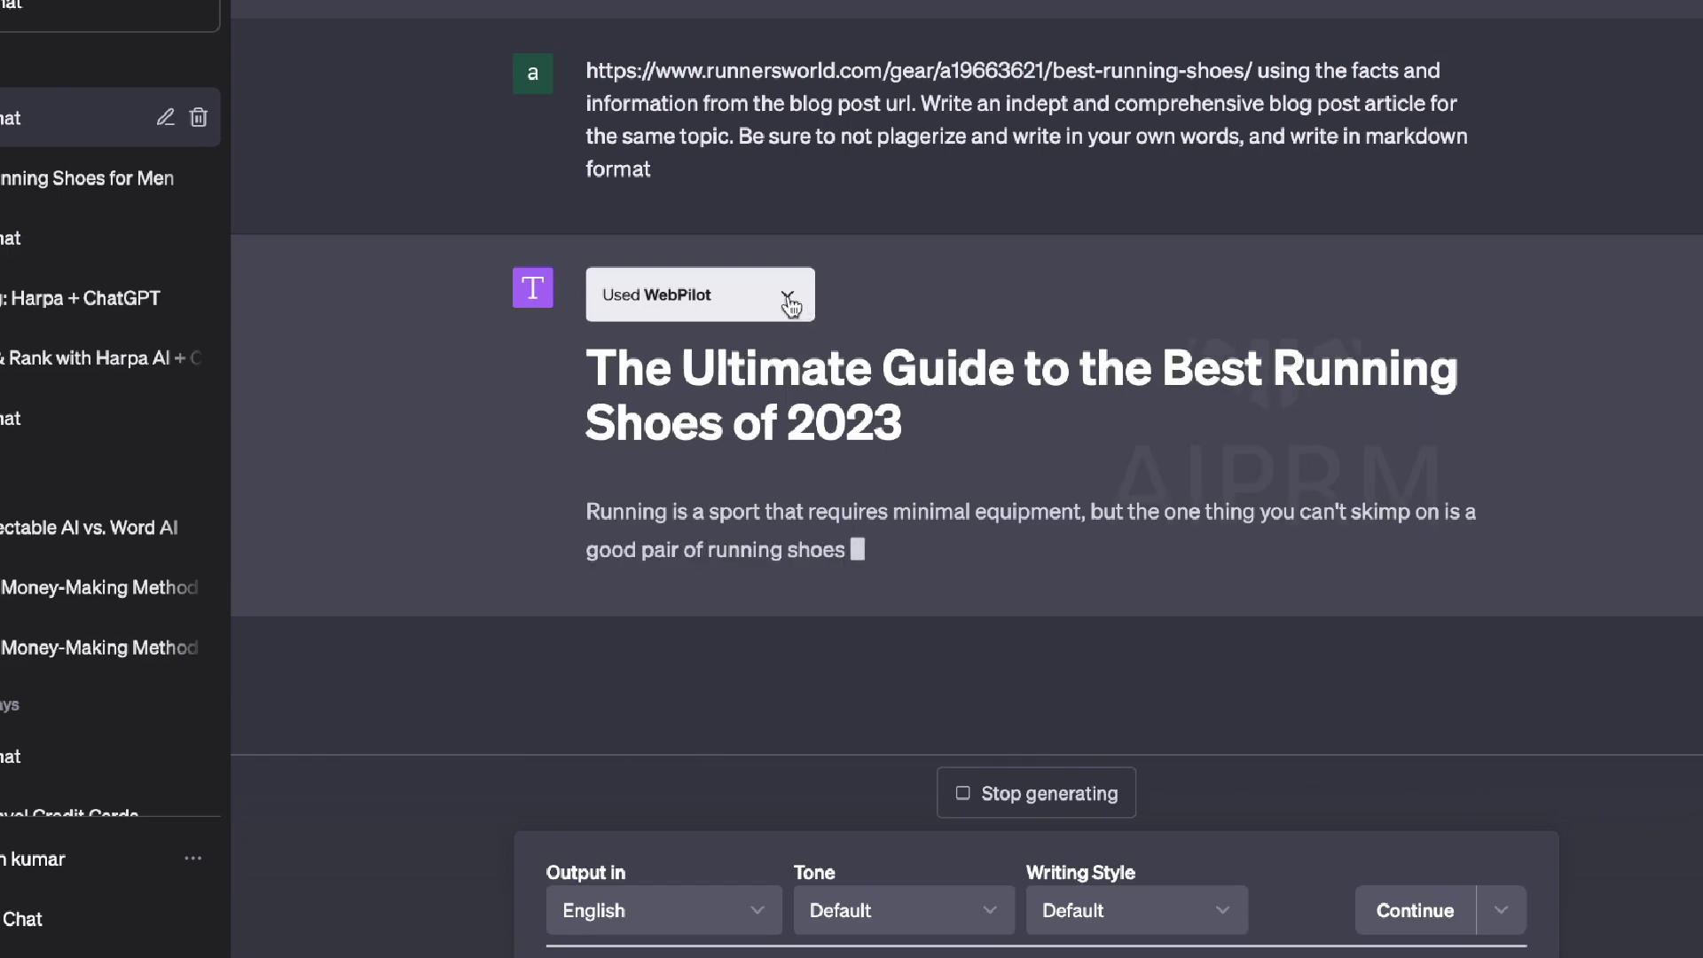
Expand the WebPilot request details and follow the generated running-shoes guide down to its Conclusion.
{"action": "left_click", "coordinate": [789, 305]}
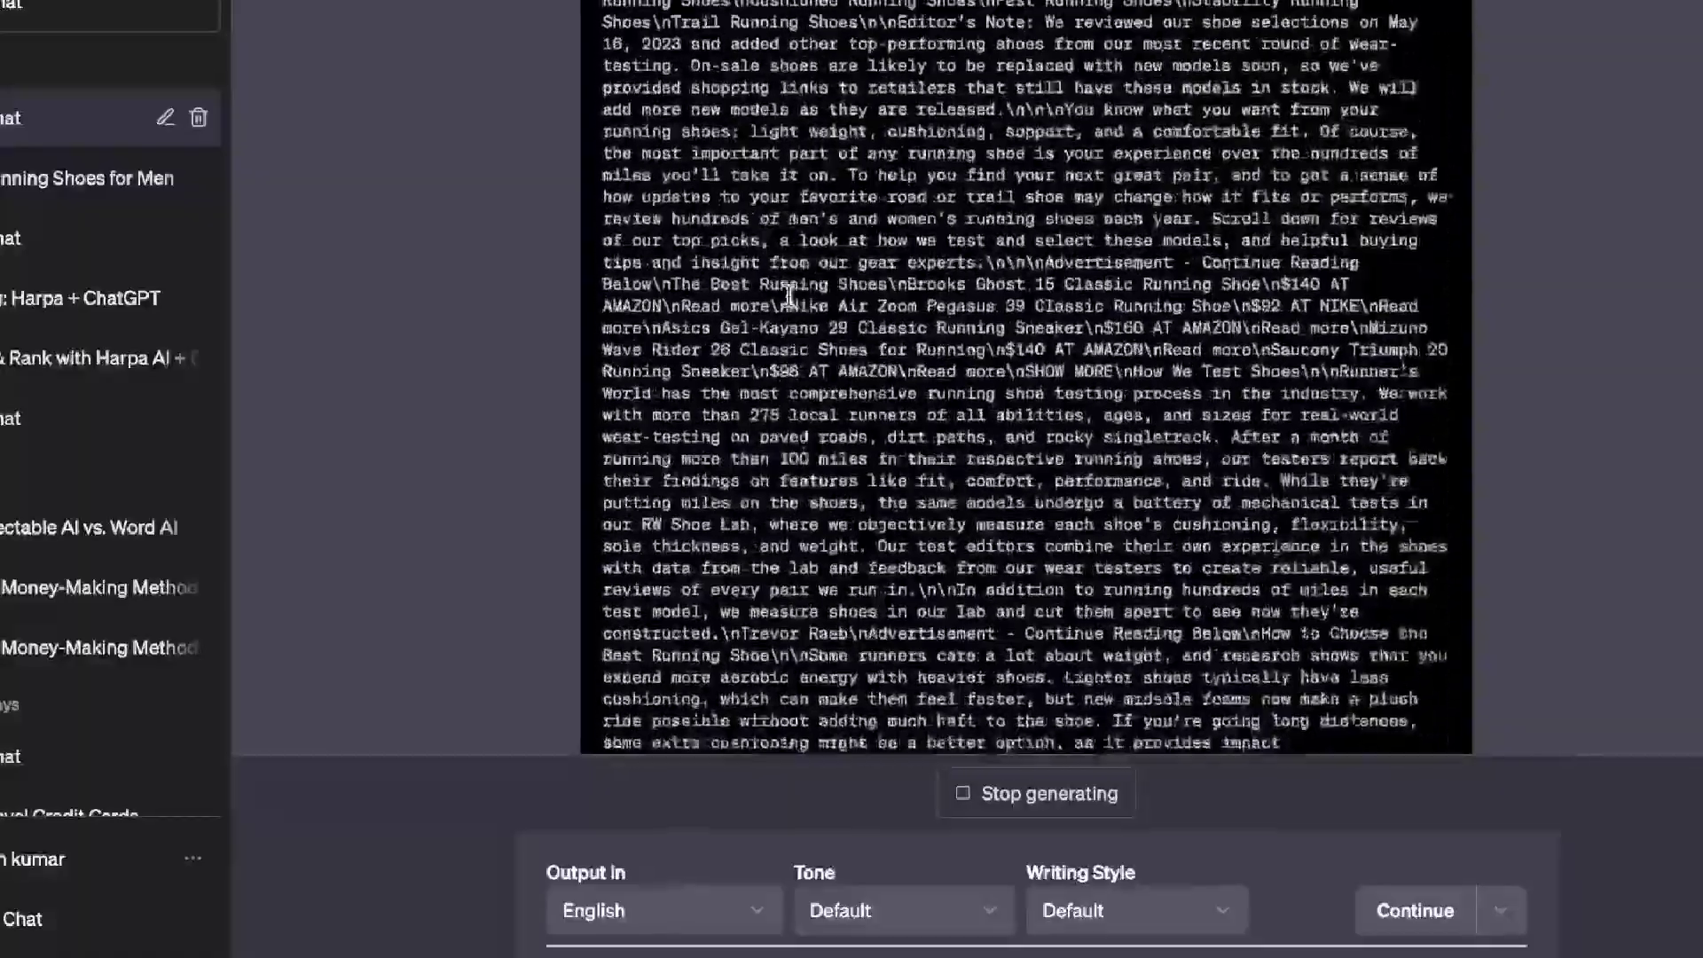
{"action": "scroll", "coordinate": [790, 295], "scroll_direction": "up", "scroll_amount": 8}
{"action": "scroll", "coordinate": [798, 355], "scroll_direction": "down", "scroll_amount": 3}
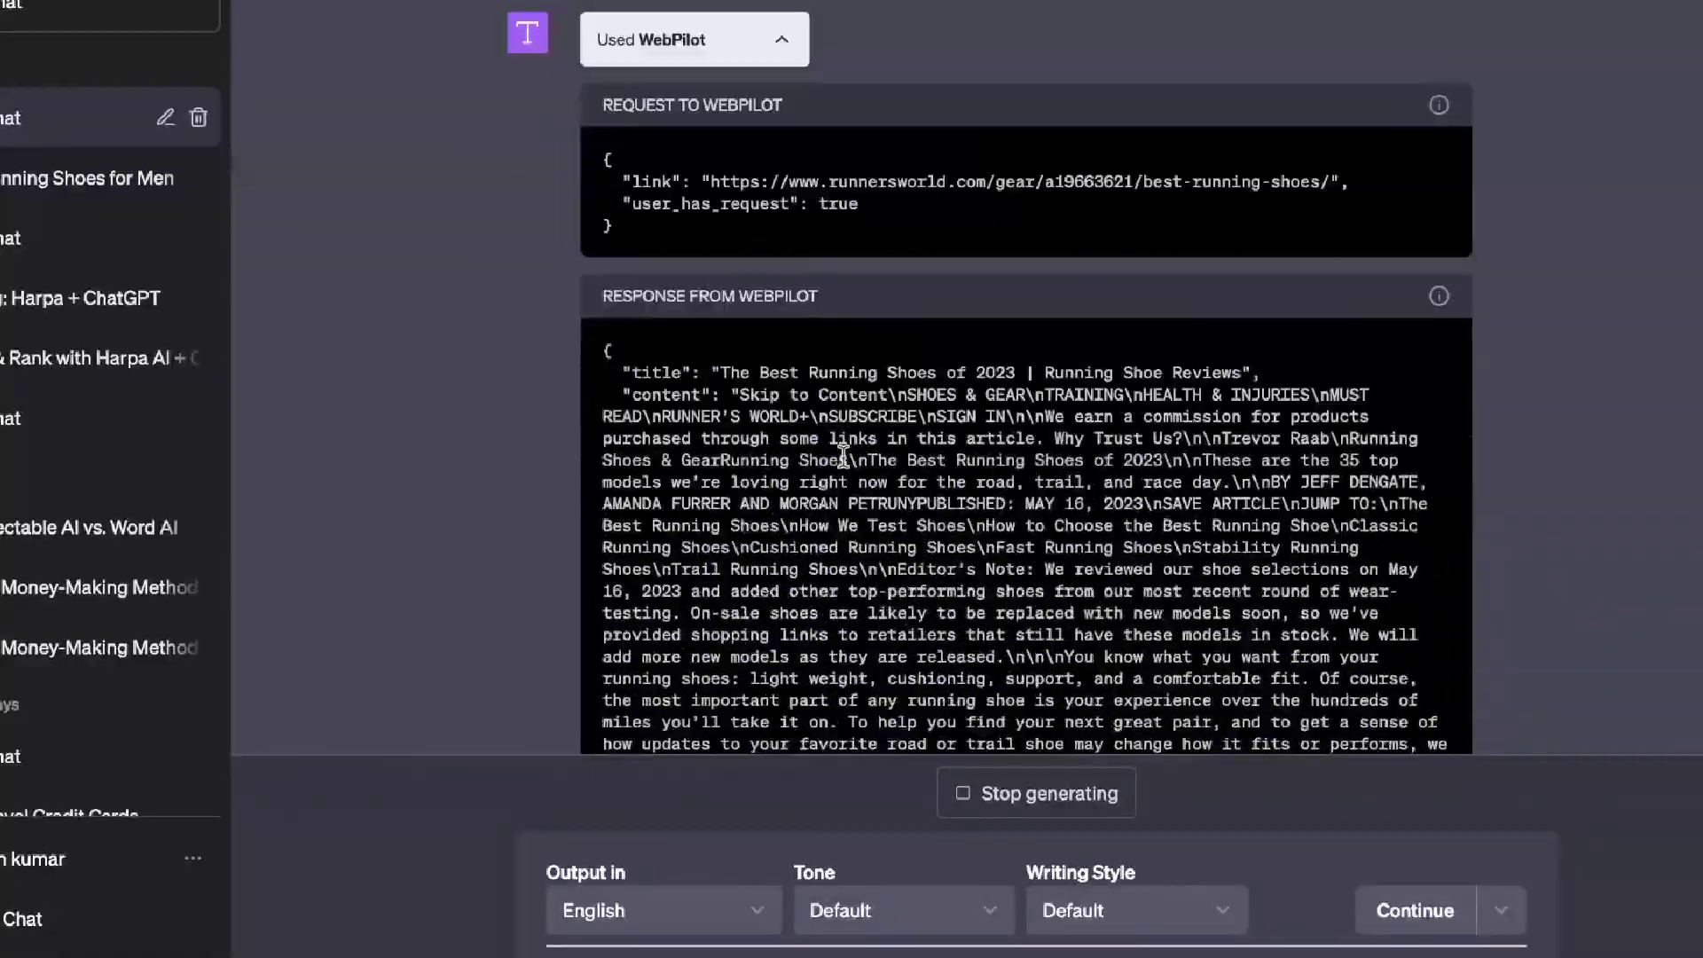
{"action": "scroll", "coordinate": [842, 457], "scroll_direction": "down", "scroll_amount": 1}
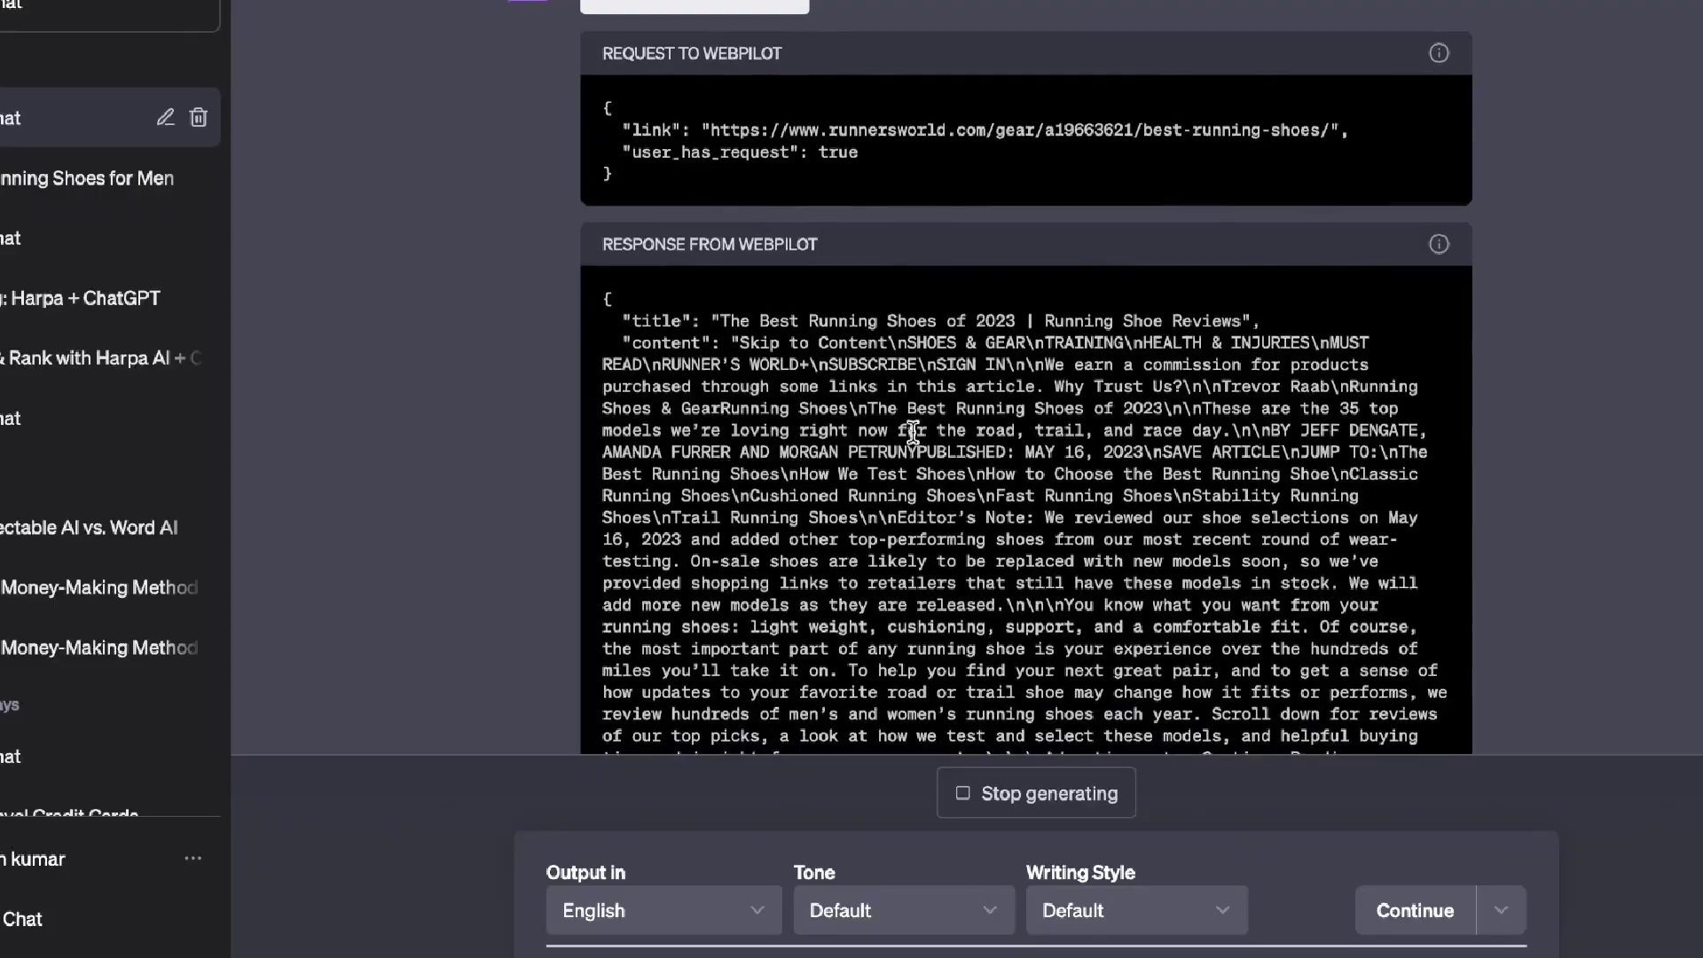
{"action": "scroll", "coordinate": [899, 377], "scroll_direction": "down", "scroll_amount": 10}
{"action": "scroll", "coordinate": [913, 432], "scroll_direction": "down", "scroll_amount": 15}
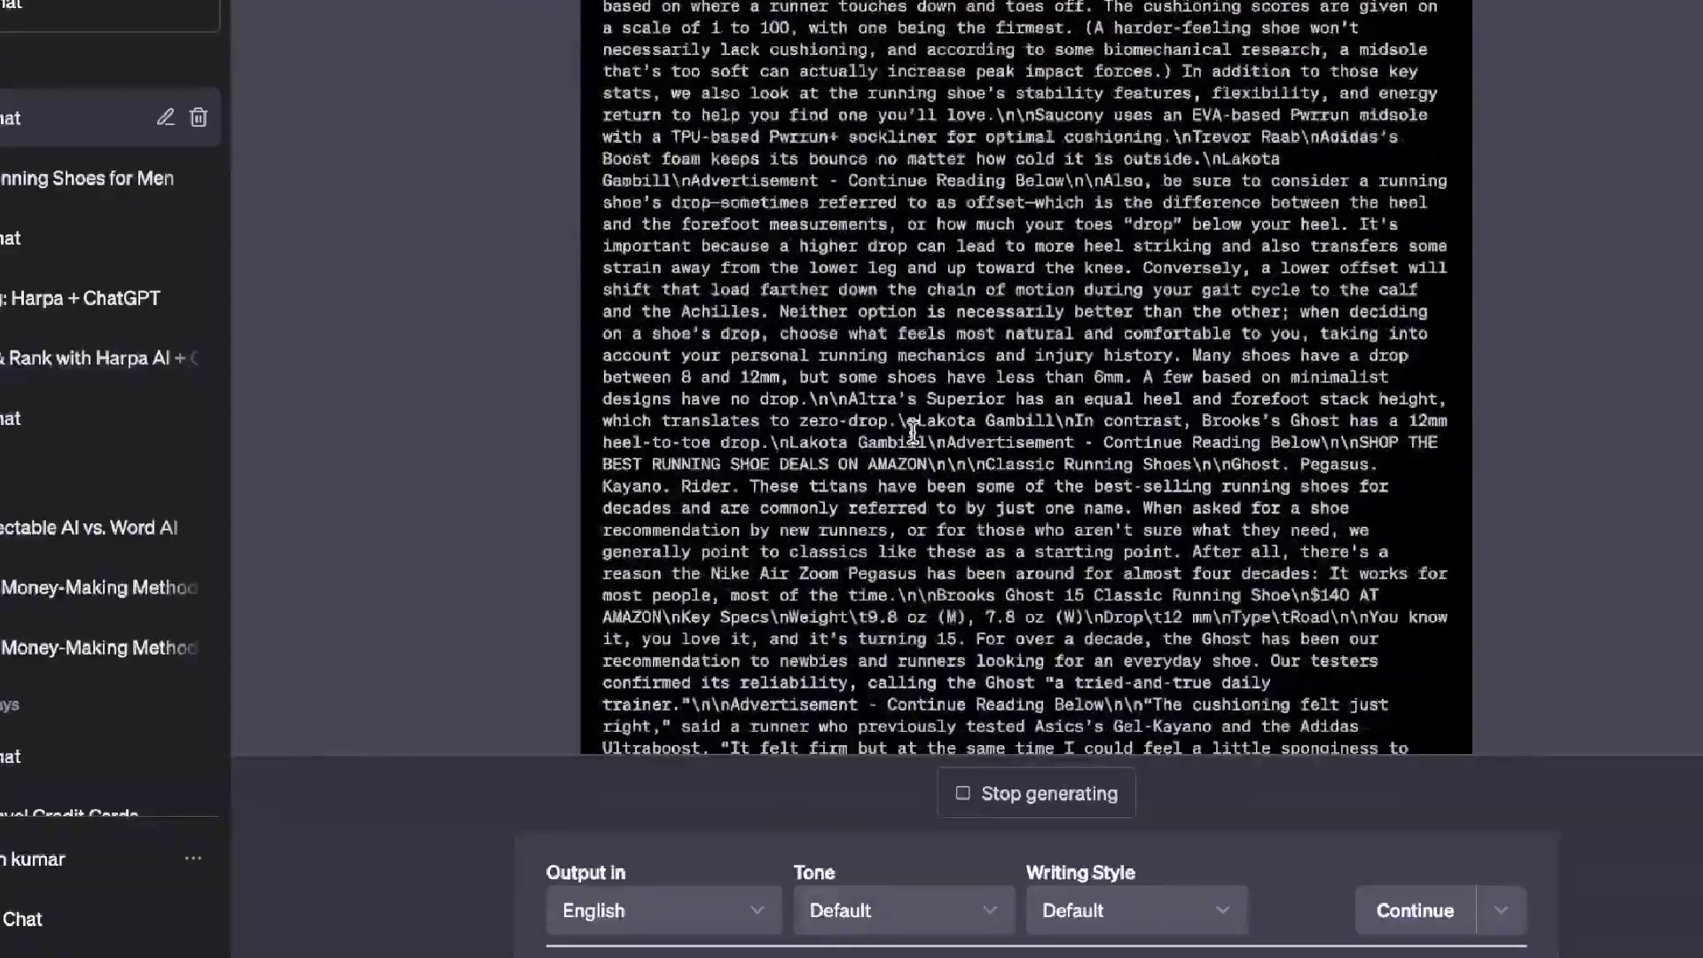
{"action": "scroll", "coordinate": [912, 432], "scroll_direction": "down", "scroll_amount": 15}
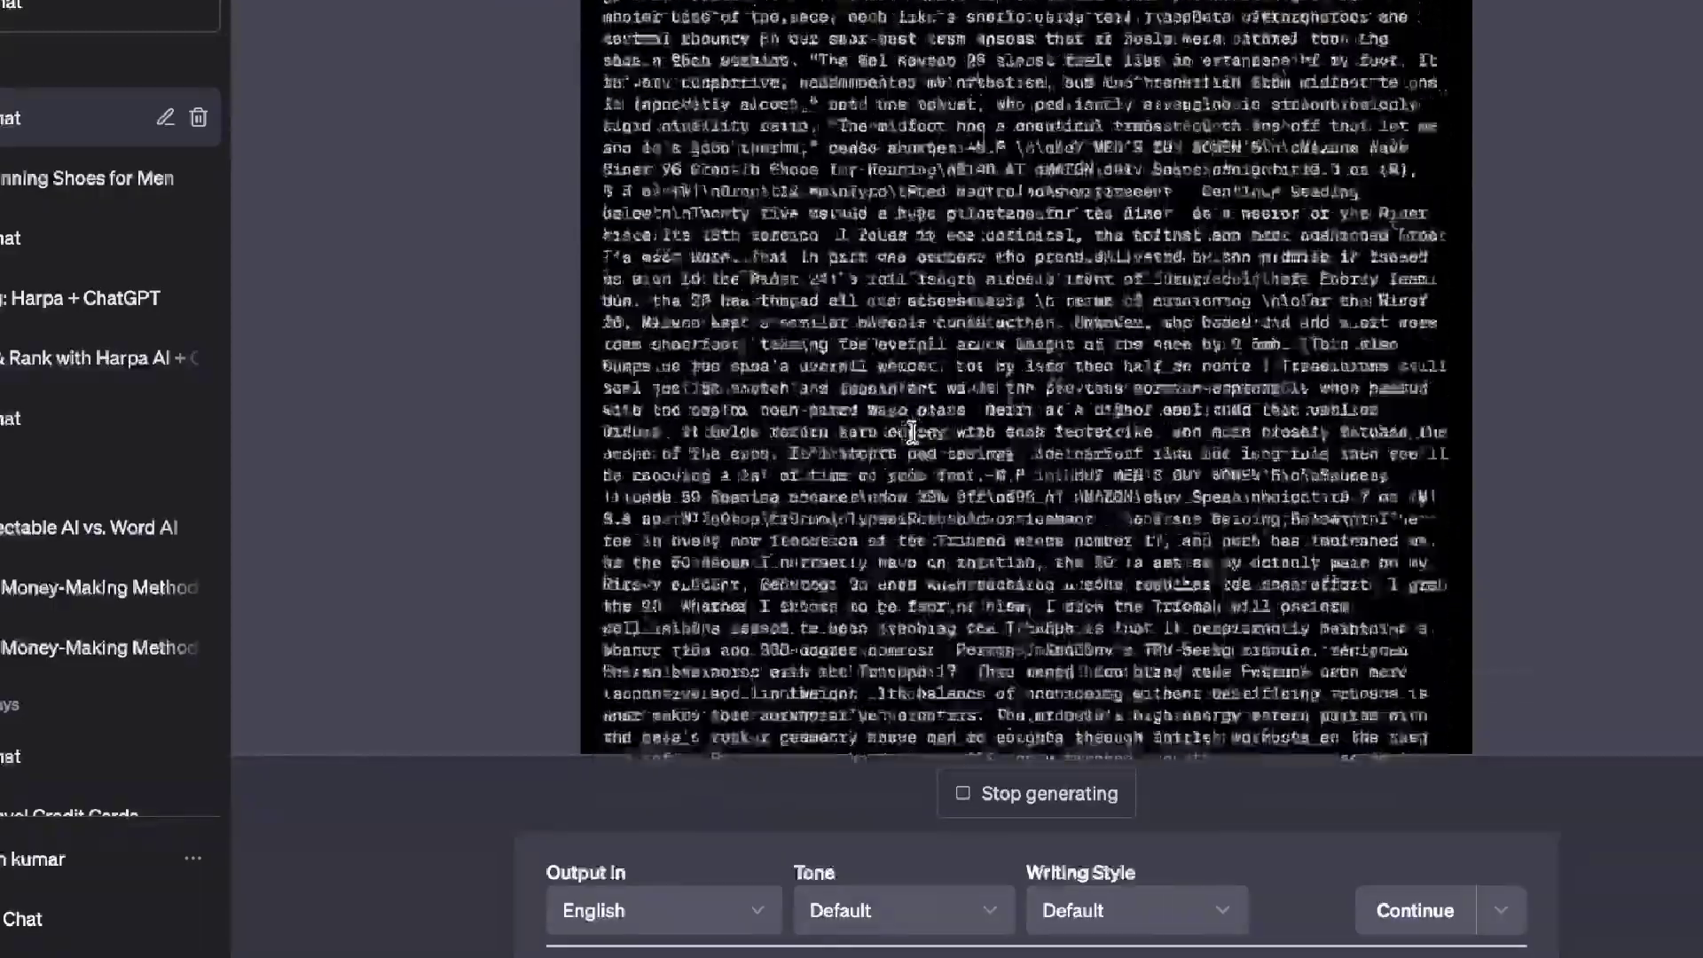
{"action": "scroll", "coordinate": [912, 432], "scroll_direction": "down", "scroll_amount": 15}
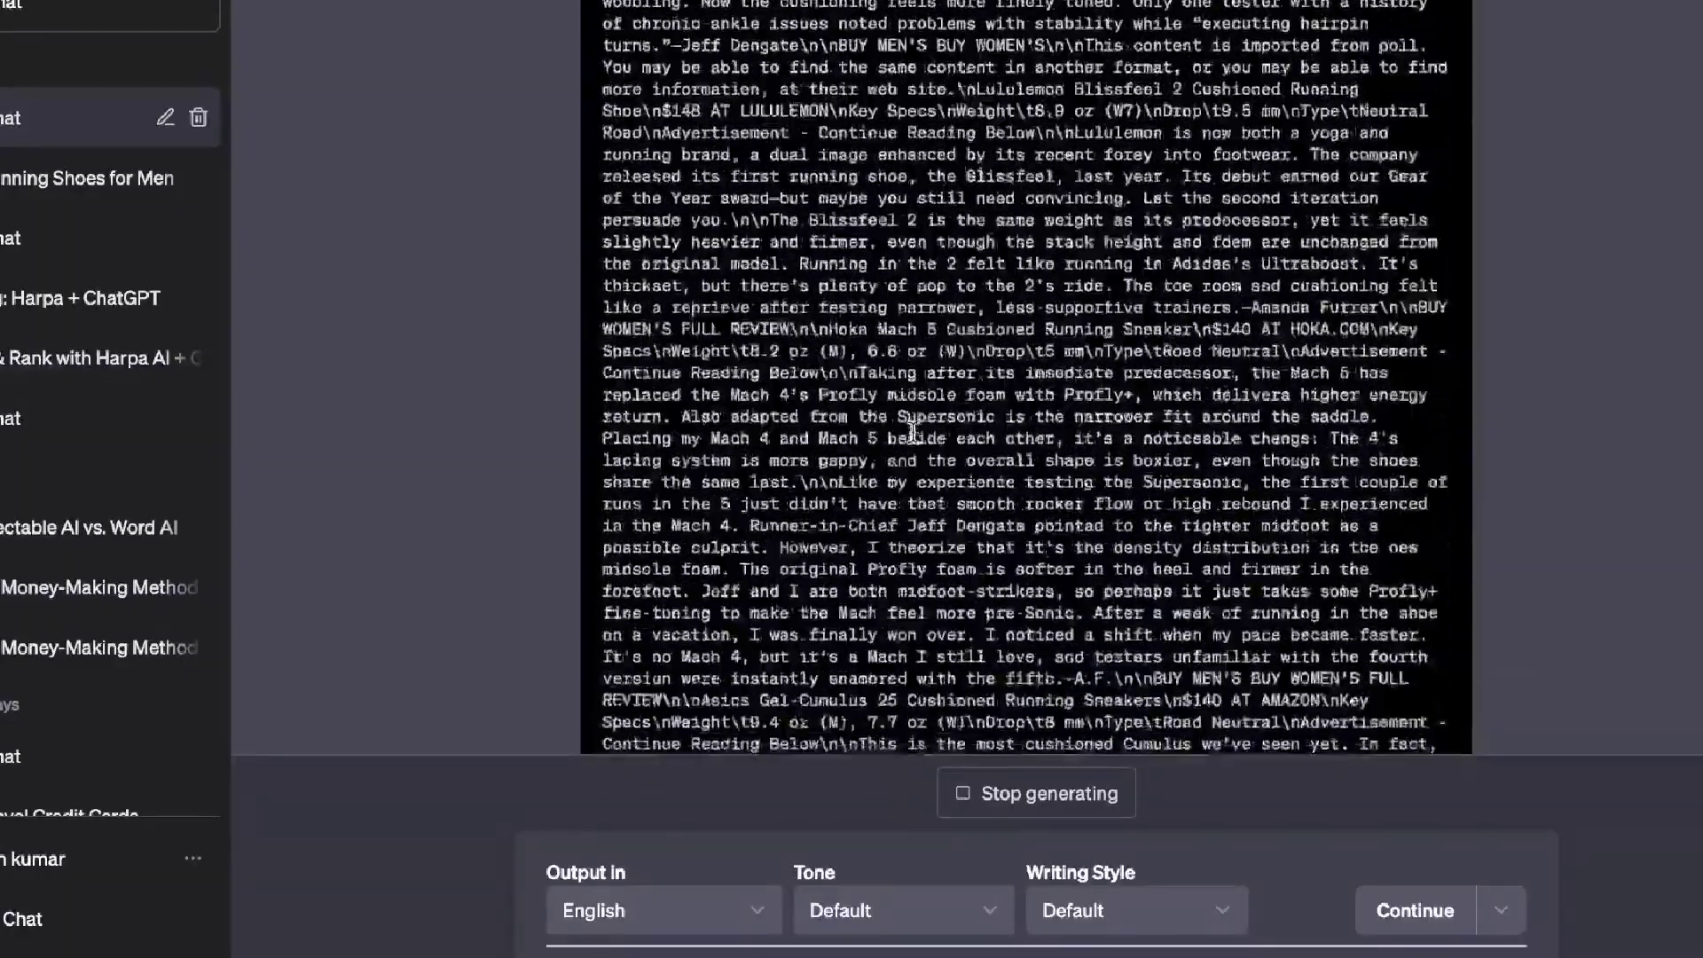
{"action": "scroll", "coordinate": [912, 432], "scroll_direction": "down", "scroll_amount": 1}
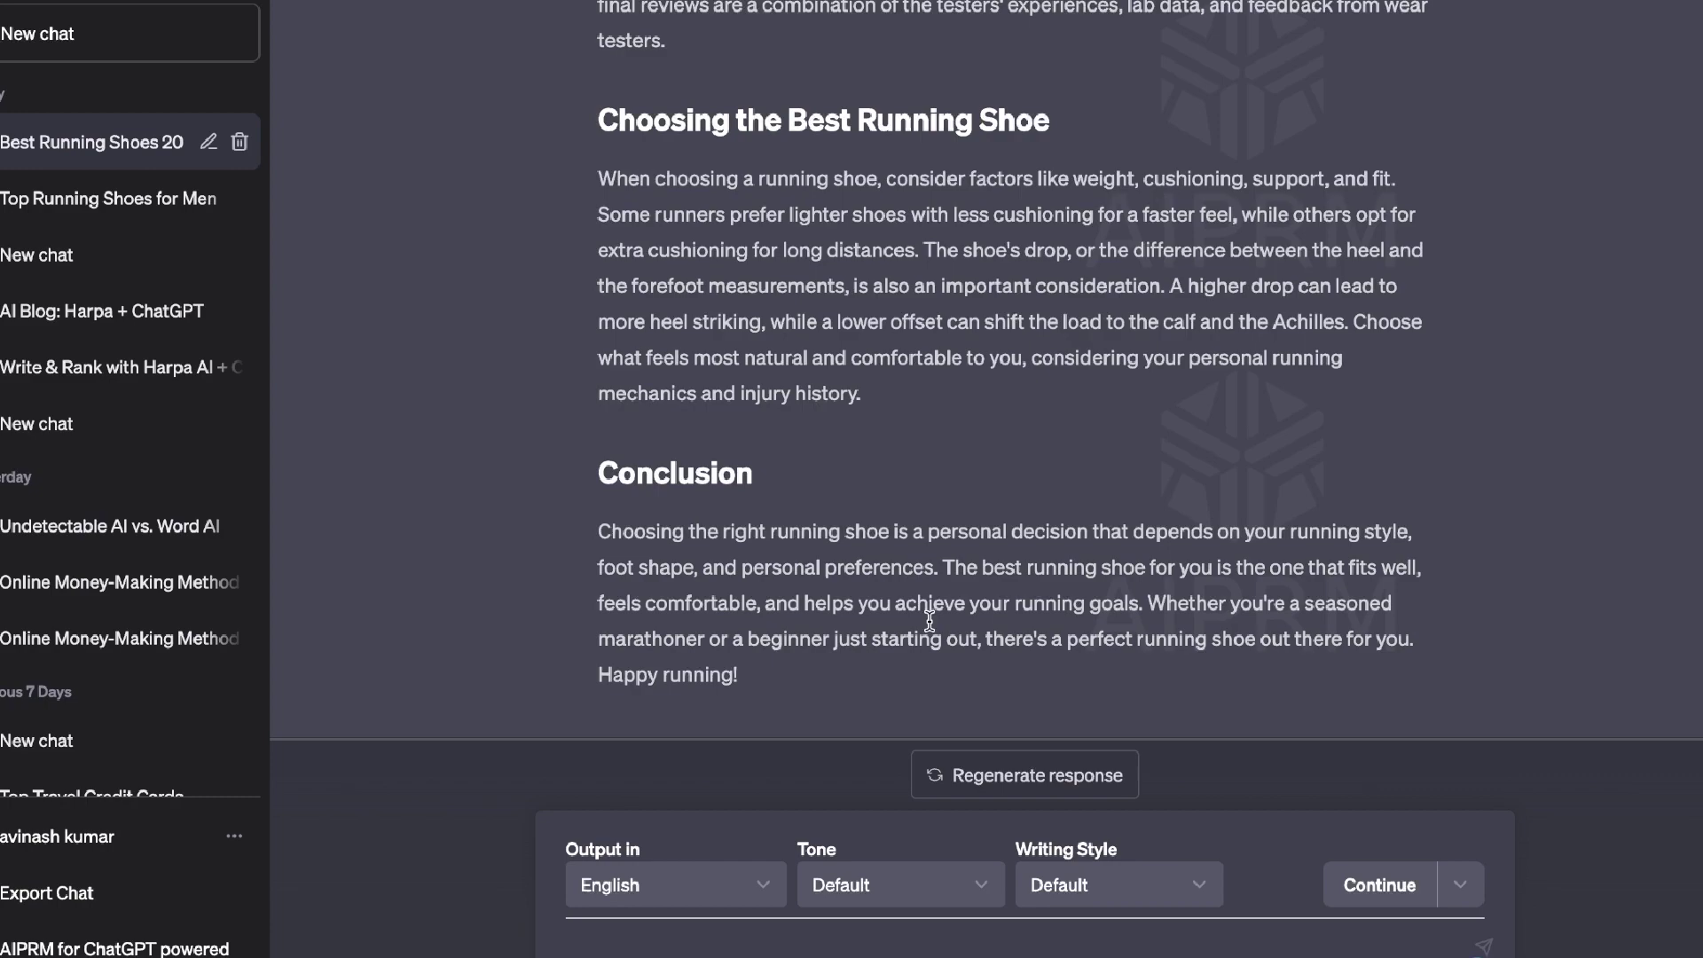
{"action": "scroll", "coordinate": [878, 781], "scroll_direction": "up", "scroll_amount": 5}
{"action": "scroll", "coordinate": [823, 650], "scroll_direction": "up", "scroll_amount": 10}
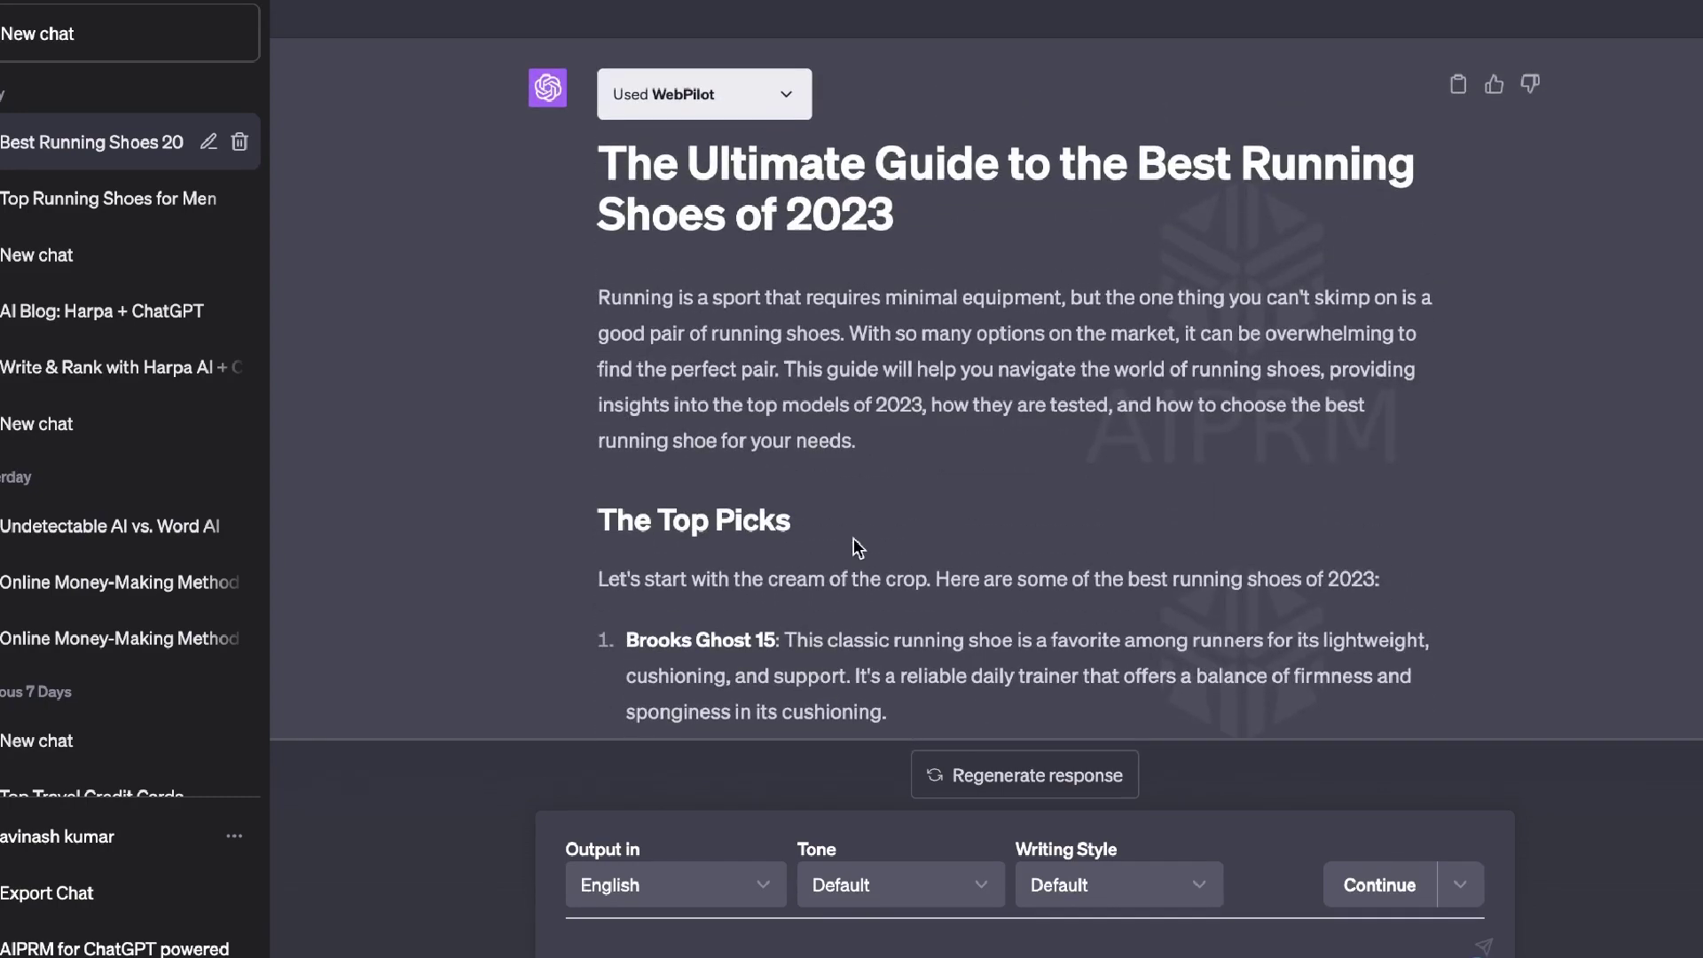
{"action": "scroll", "coordinate": [858, 547], "scroll_direction": "down", "scroll_amount": 4}
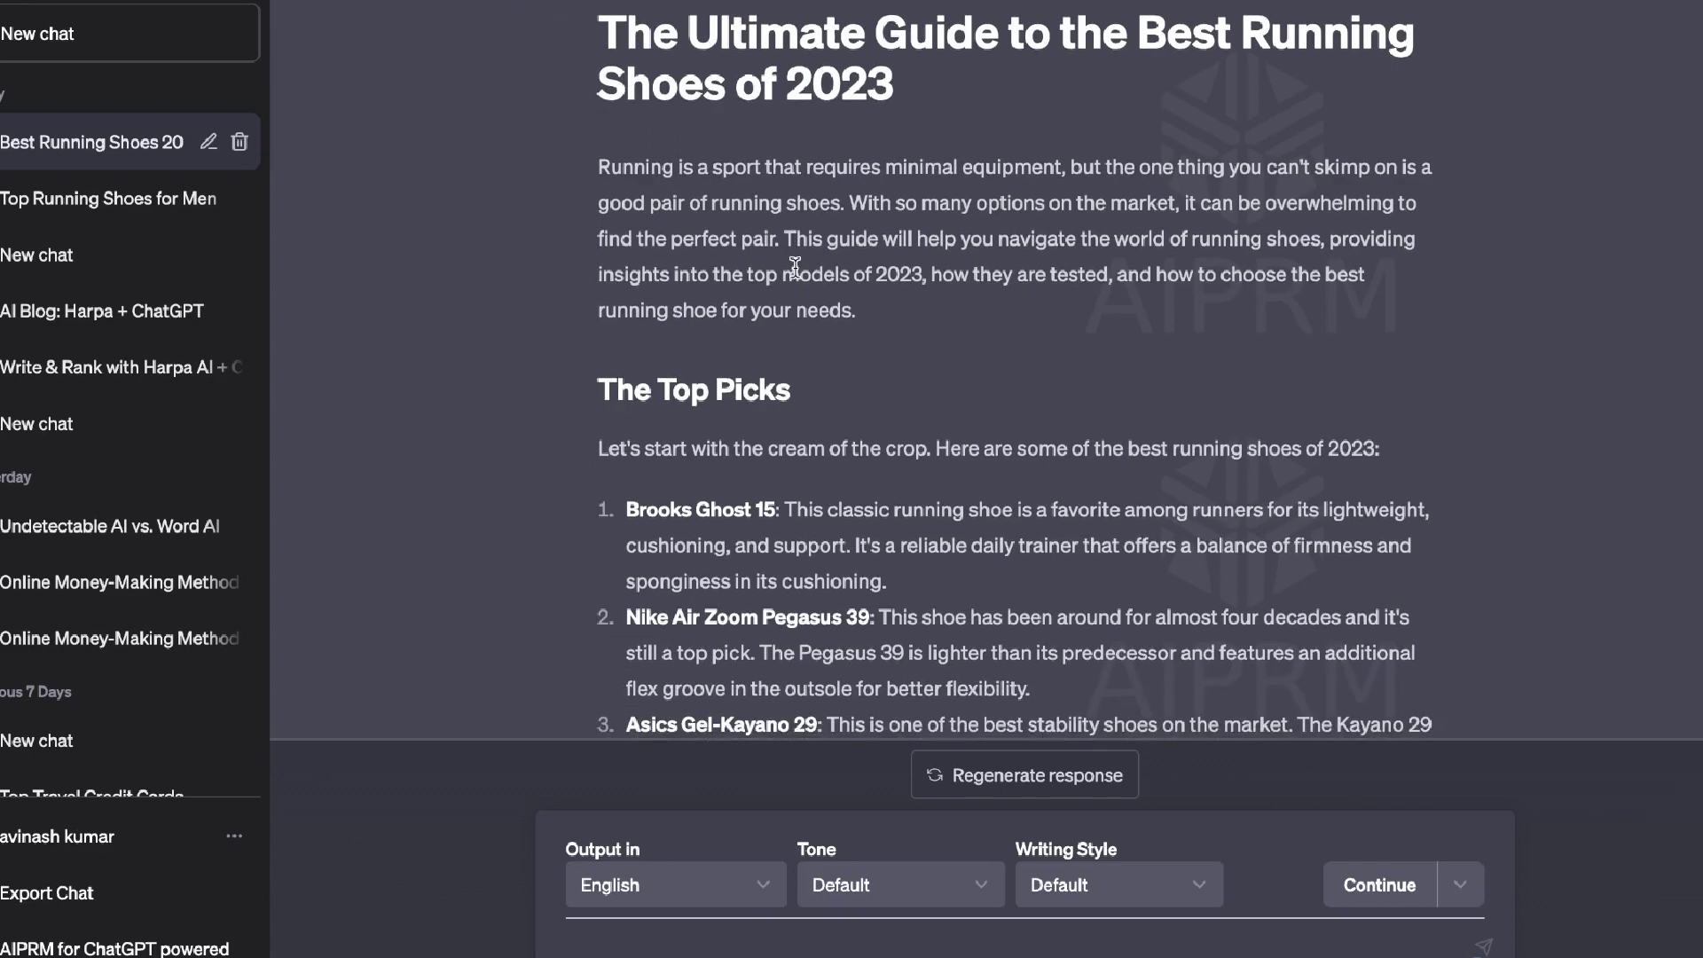
{"action": "scroll", "coordinate": [816, 347], "scroll_direction": "down", "scroll_amount": 3}
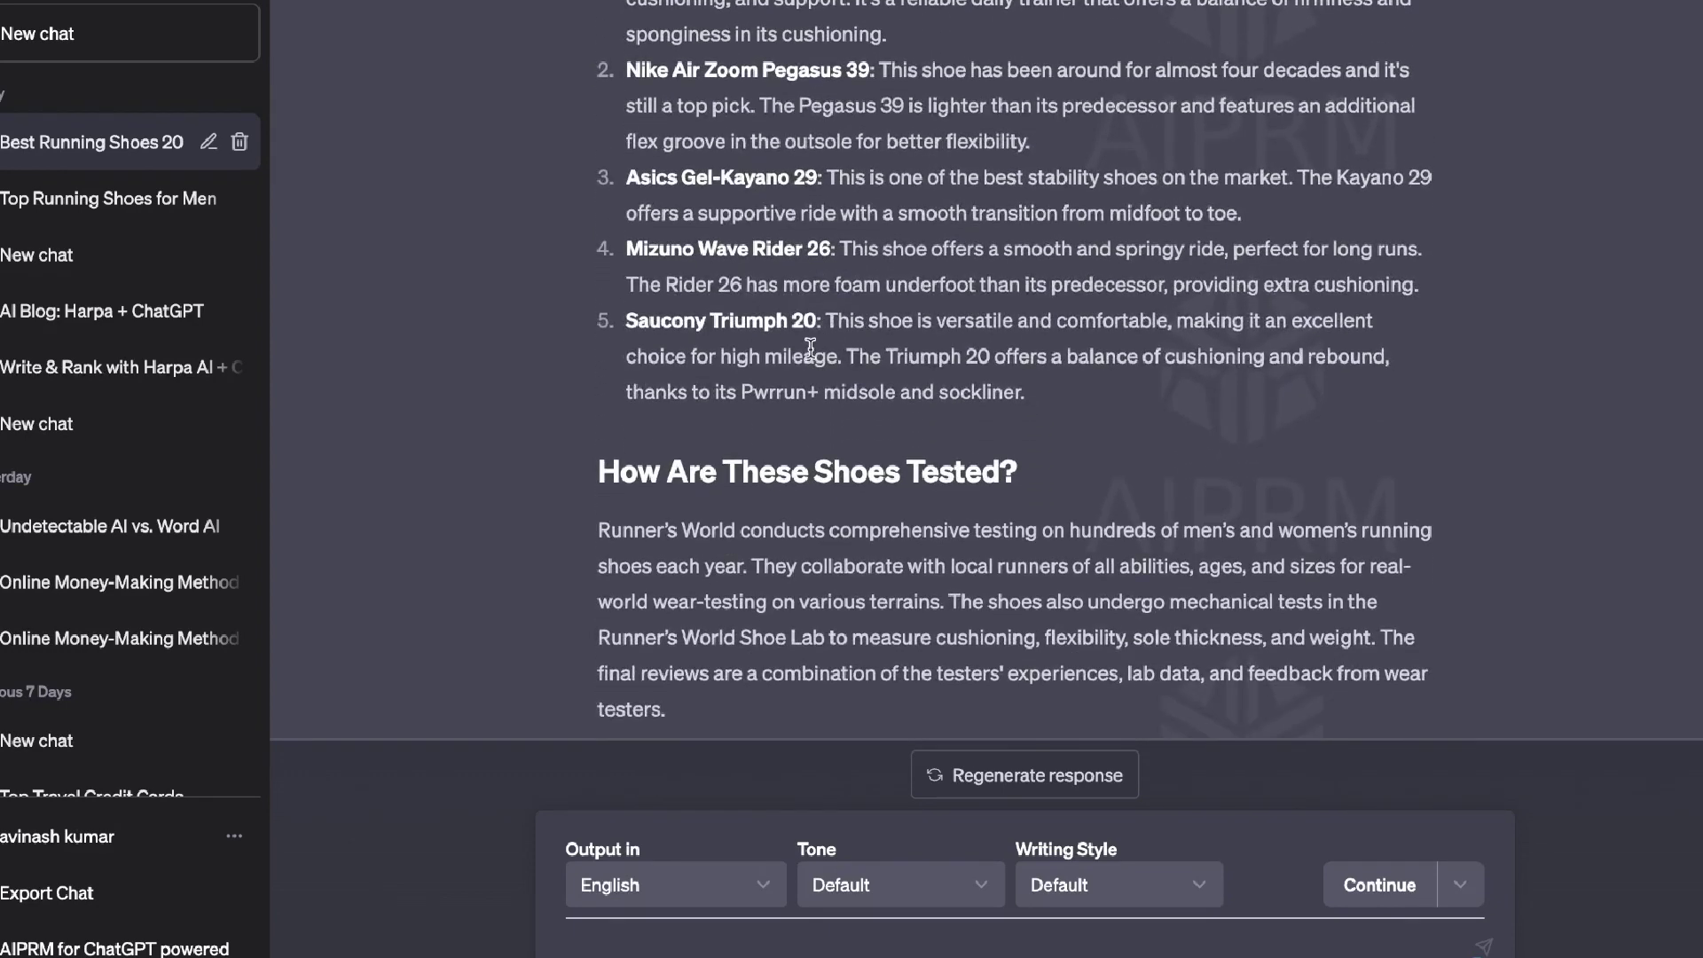
{"action": "scroll", "coordinate": [820, 332], "scroll_direction": "up", "scroll_amount": 2}
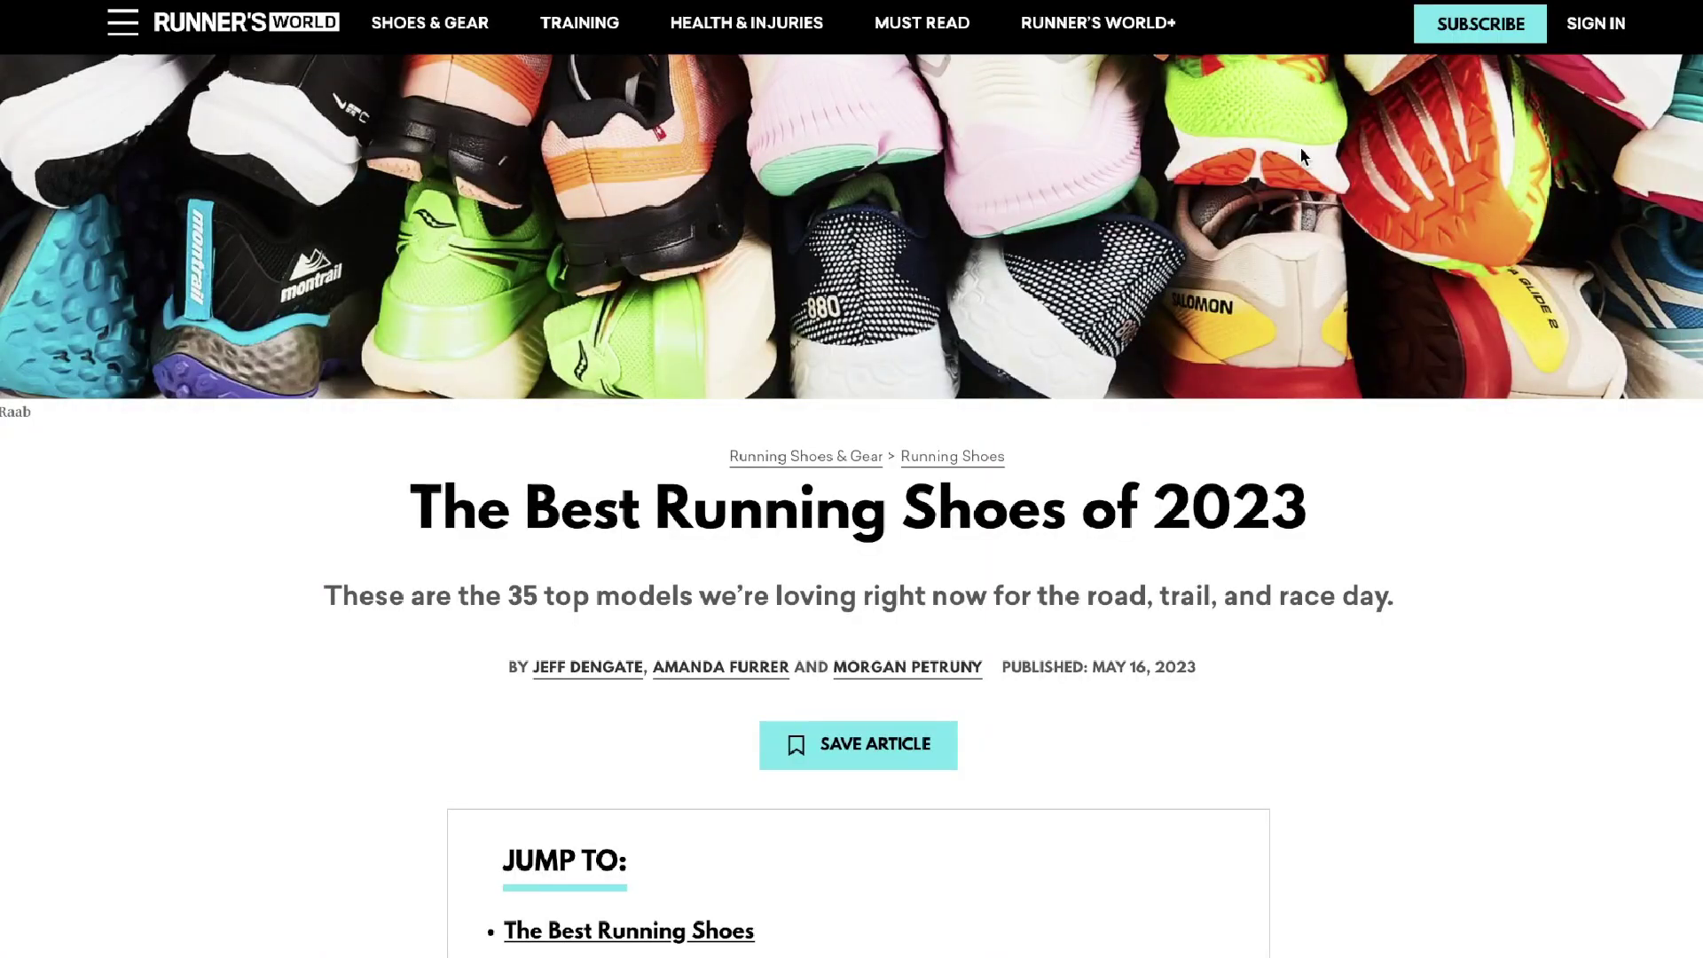
Scroll the Runner's World article down to the classic running shoes list.
{"action": "scroll", "coordinate": [1300, 156], "scroll_direction": "down", "scroll_amount": 8}
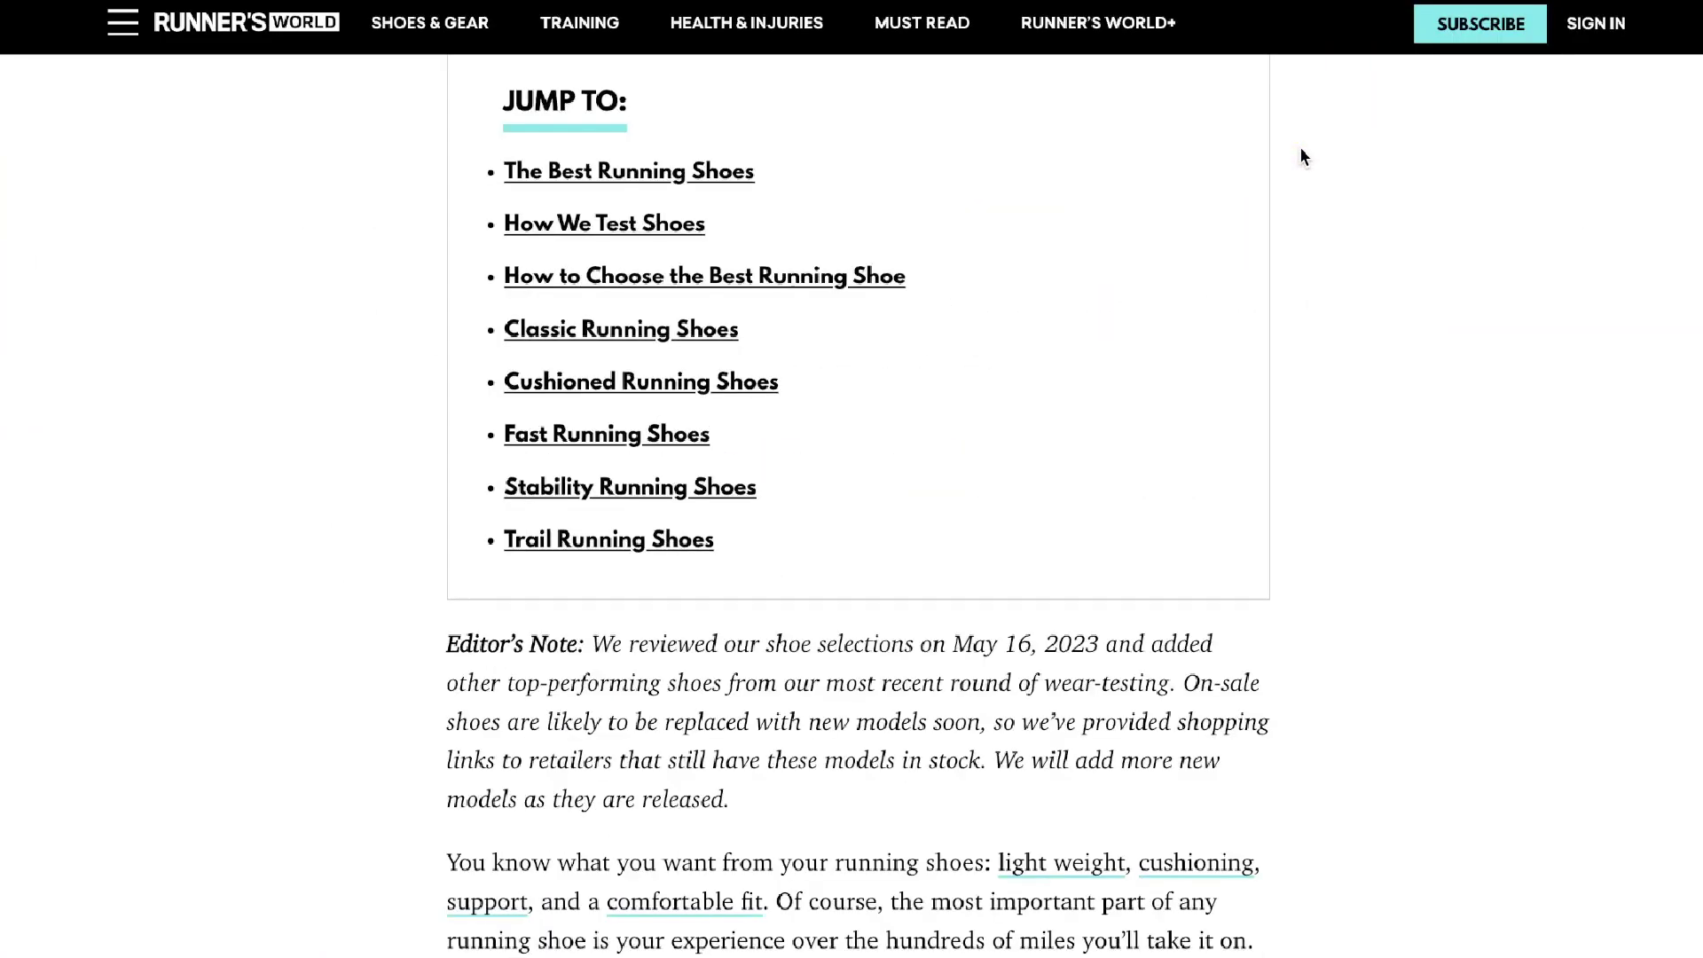
{"action": "scroll", "coordinate": [1305, 169], "scroll_direction": "up", "scroll_amount": 1}
{"action": "scroll", "coordinate": [1311, 213], "scroll_direction": "down", "scroll_amount": 15}
{"action": "scroll", "coordinate": [1166, 437], "scroll_direction": "down", "scroll_amount": 5}
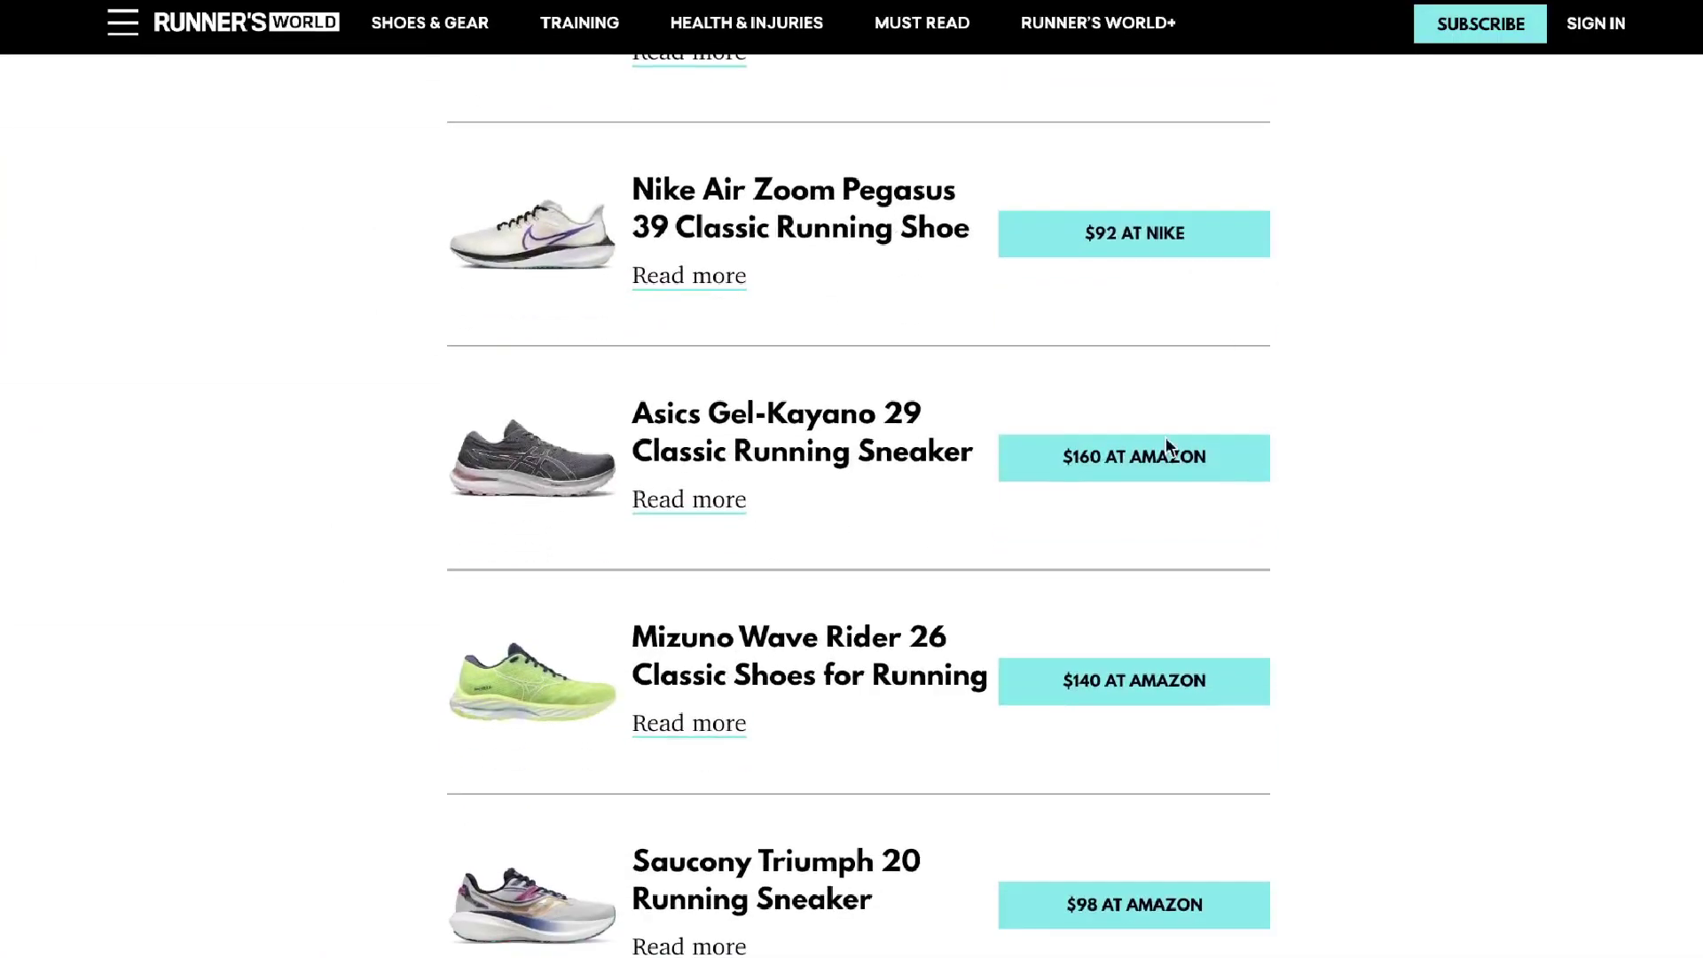
{"action": "scroll", "coordinate": [976, 492], "scroll_direction": "up", "scroll_amount": 1}
{"action": "scroll", "coordinate": [701, 461], "scroll_direction": "up", "scroll_amount": 5}
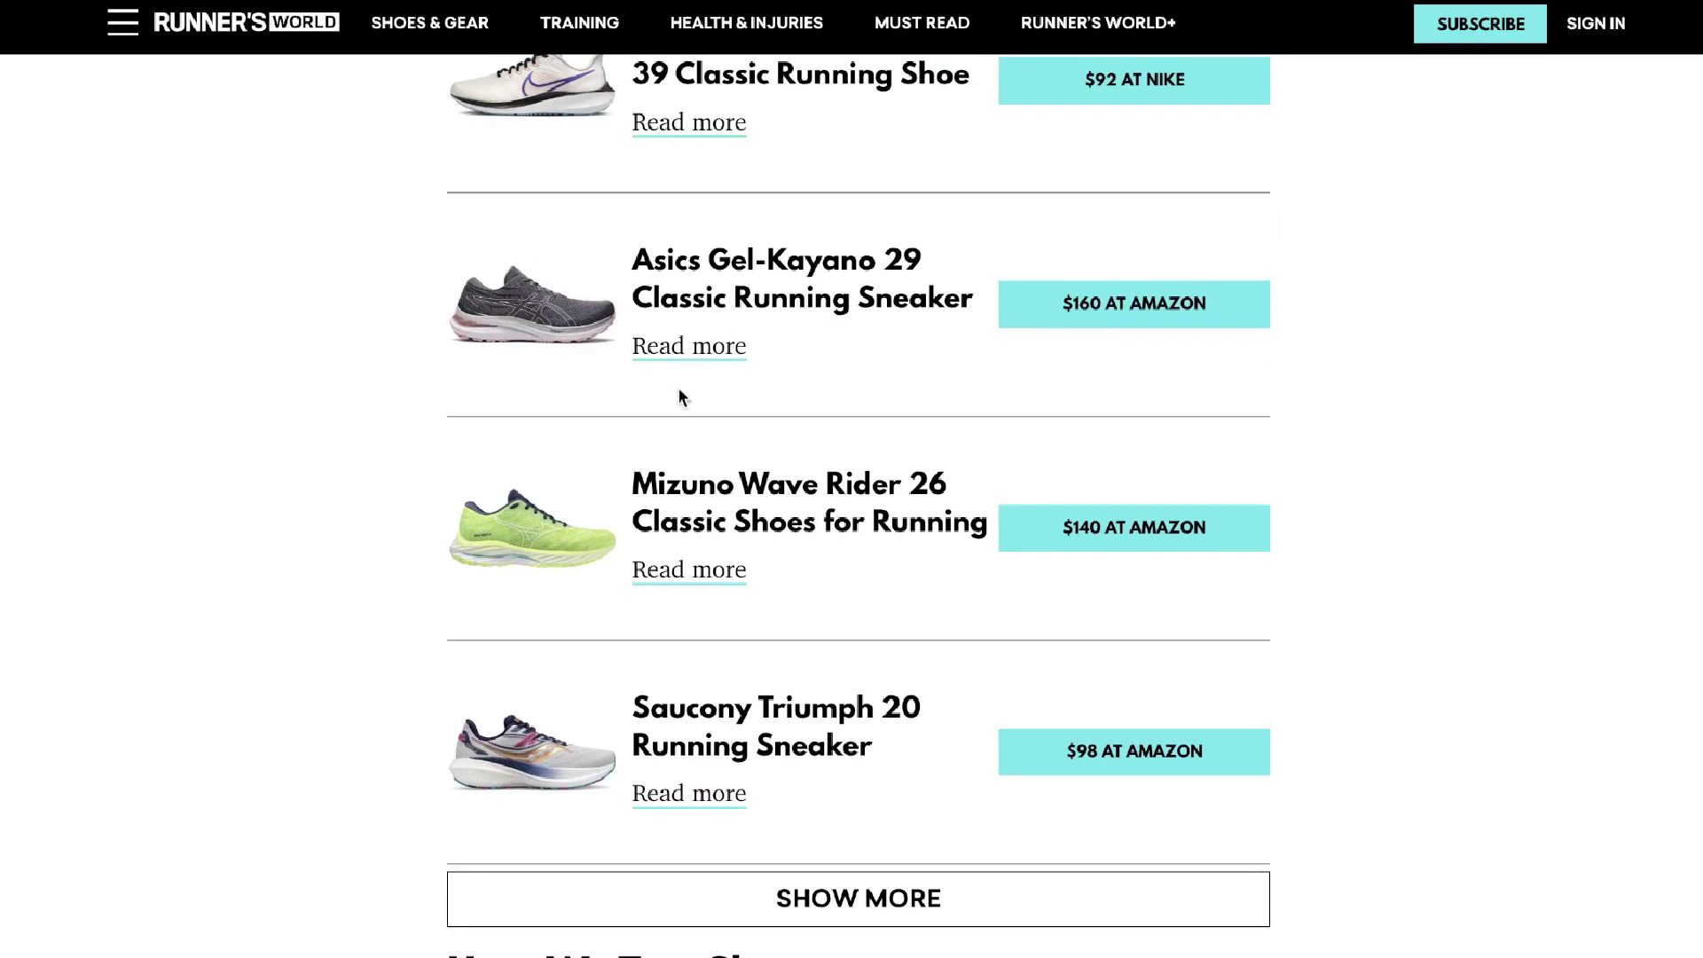
{"action": "scroll", "coordinate": [680, 216], "scroll_direction": "down", "scroll_amount": 1}
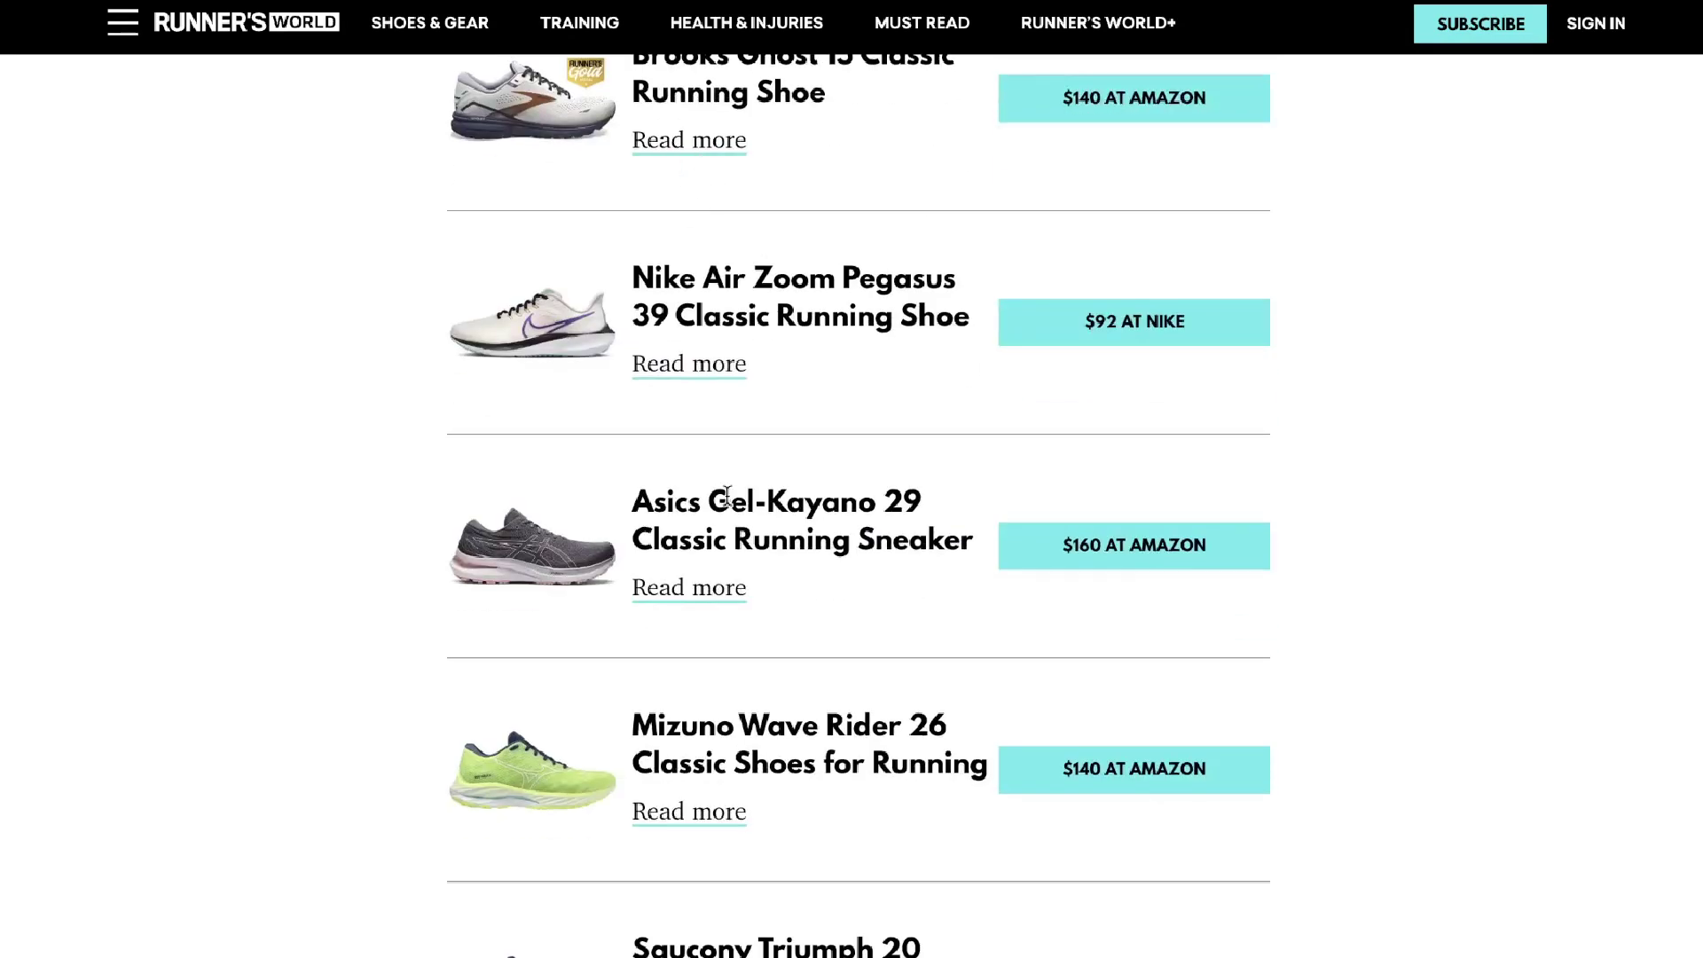
{"action": "scroll", "coordinate": [727, 493], "scroll_direction": "down", "scroll_amount": 5}
Show more shoes in the classic list and scroll through the extra entries.
{"action": "left_click", "coordinate": [734, 546]}
{"action": "scroll", "coordinate": [1082, 537], "scroll_direction": "down", "scroll_amount": 10}
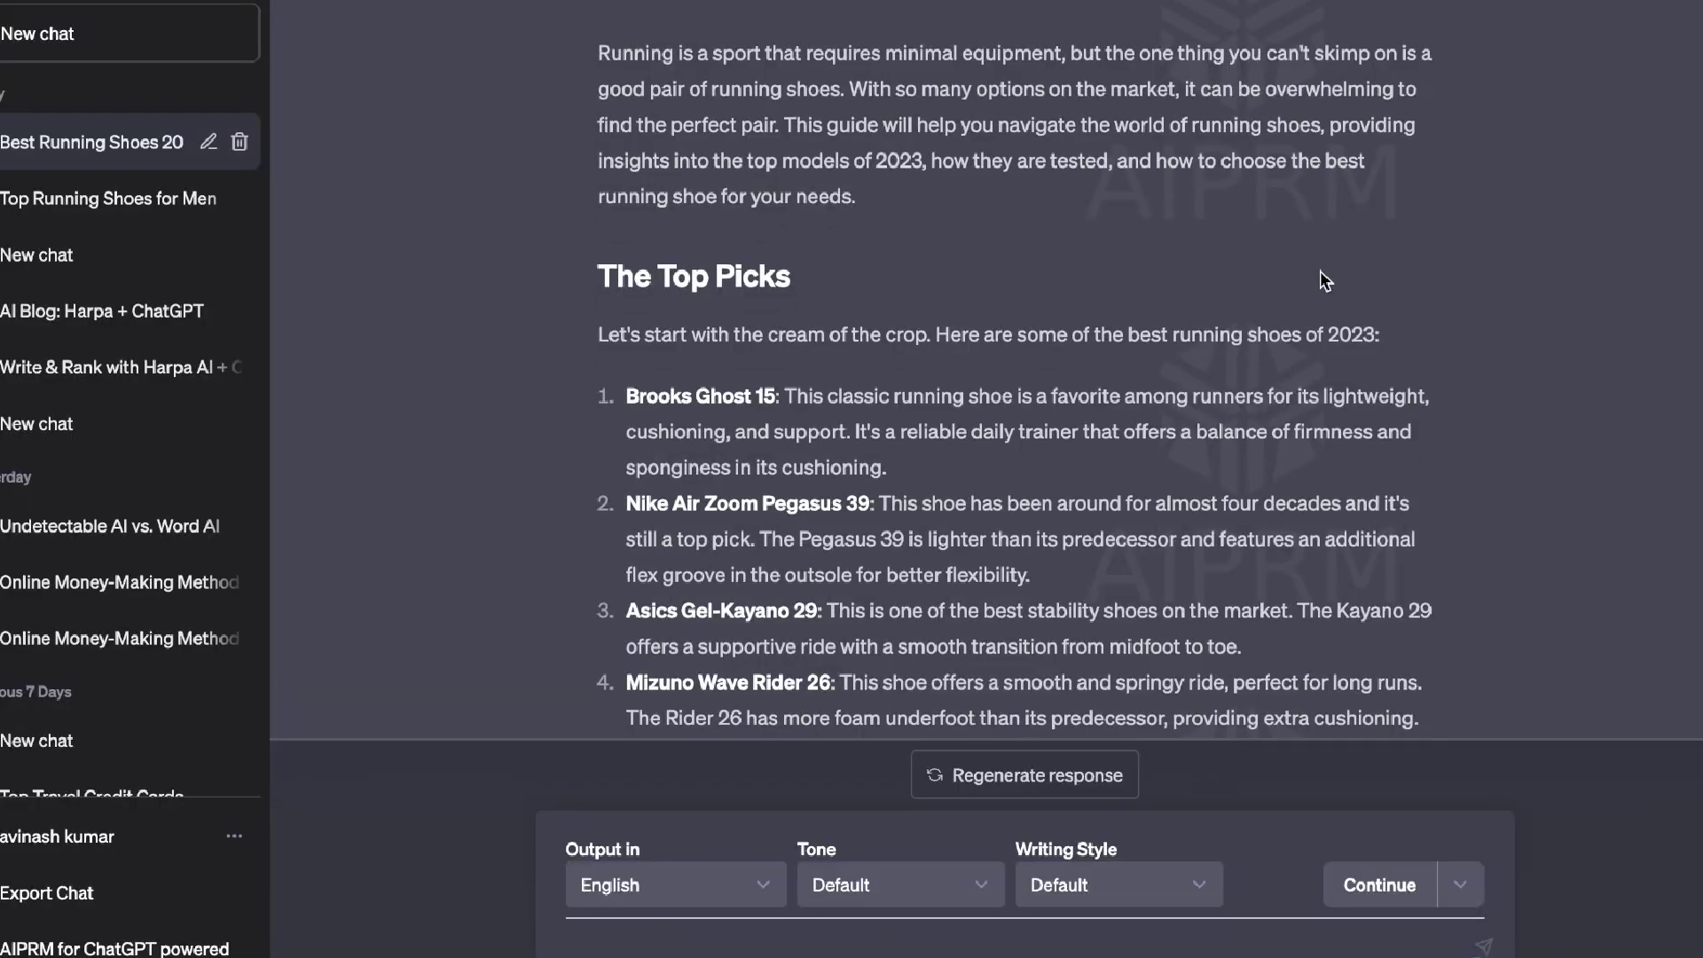
{"action": "scroll", "coordinate": [1320, 273], "scroll_direction": "down", "scroll_amount": 3}
{"action": "scroll", "coordinate": [1319, 270], "scroll_direction": "down", "scroll_amount": 8}
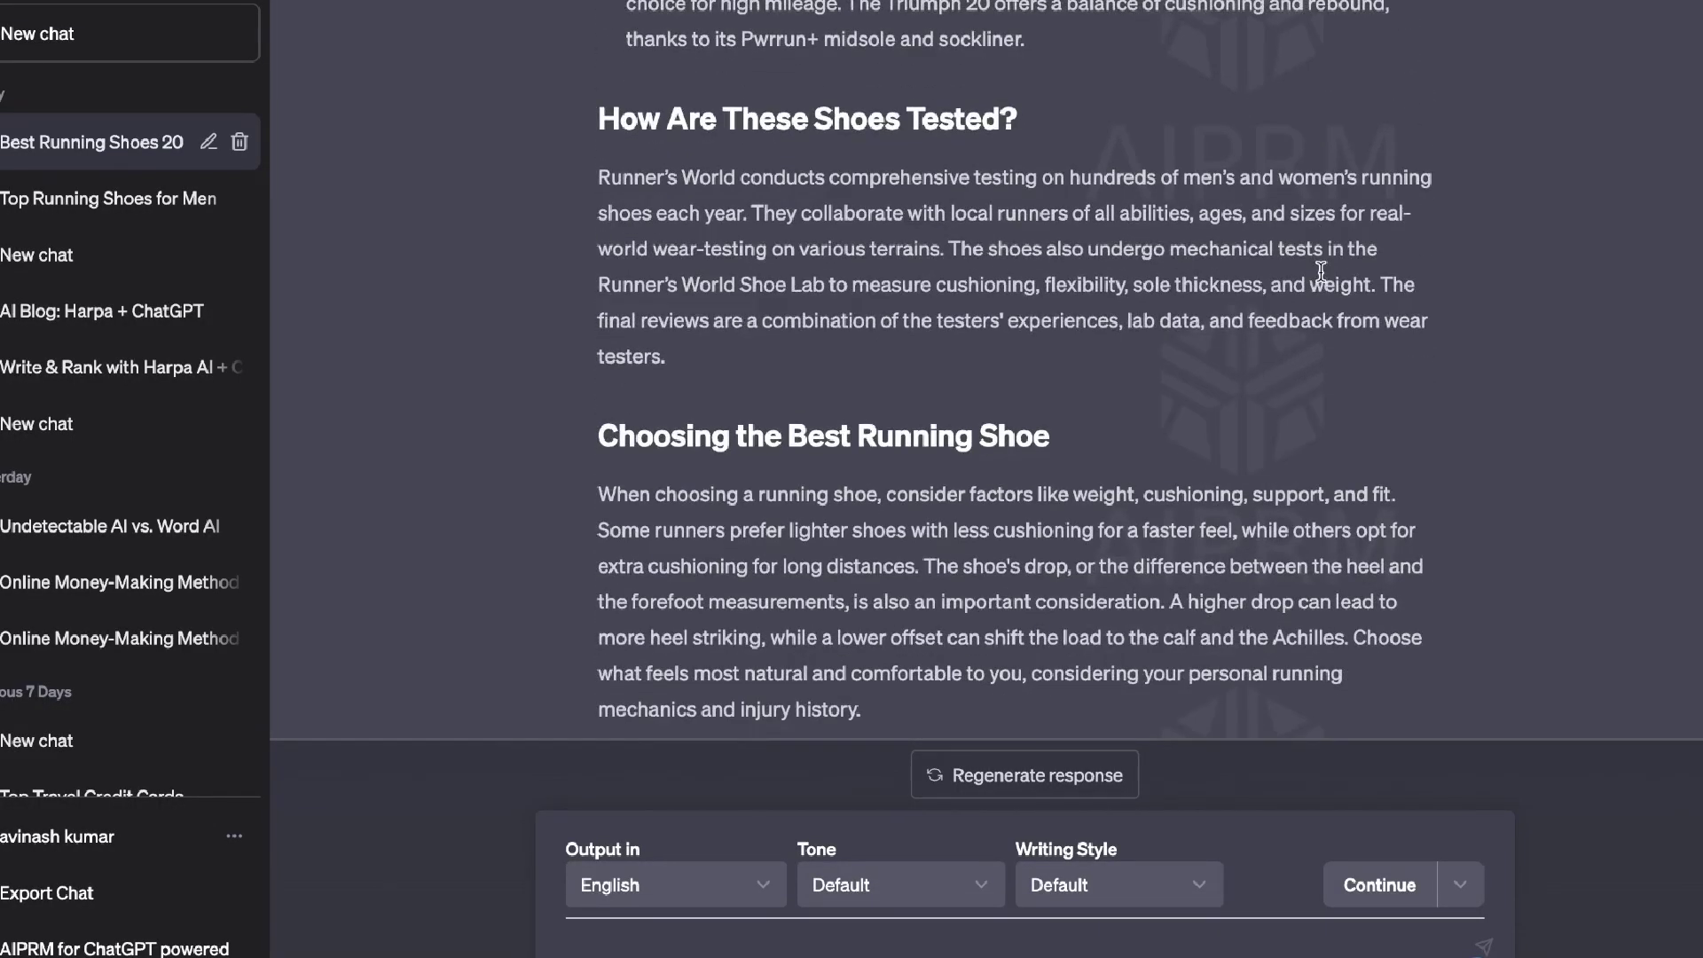
{"action": "scroll", "coordinate": [1320, 270], "scroll_direction": "down", "scroll_amount": 5}
{"action": "scroll", "coordinate": [1320, 271], "scroll_direction": "up", "scroll_amount": 10}
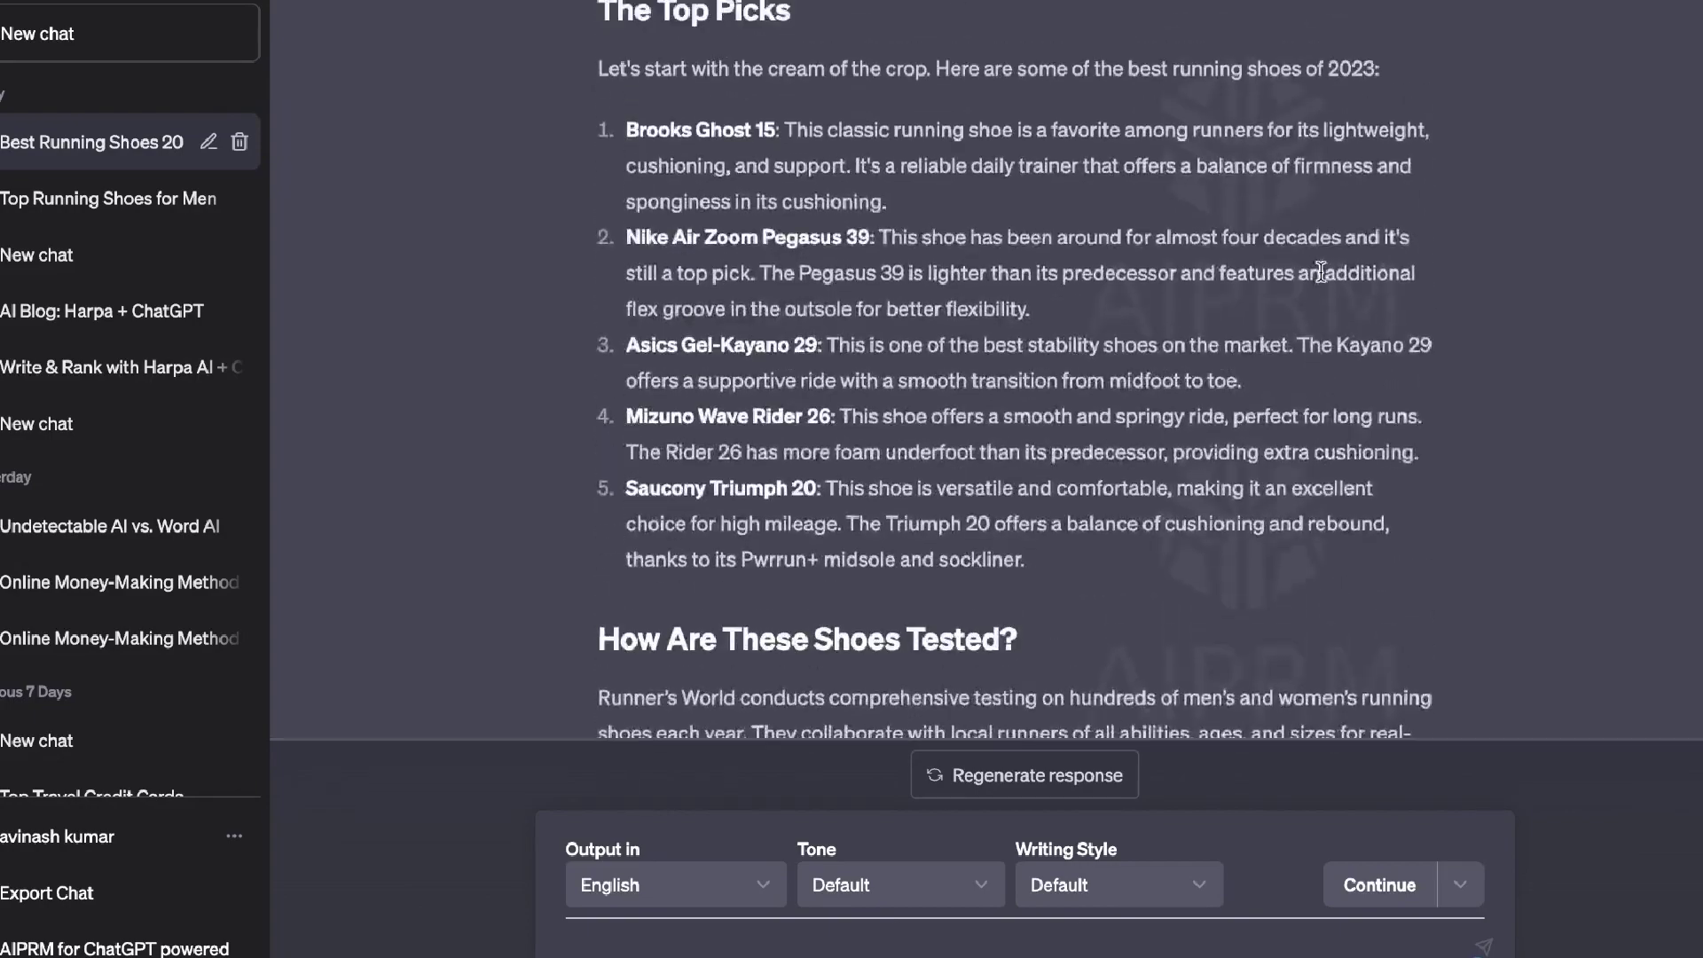
{"action": "scroll", "coordinate": [1320, 270], "scroll_direction": "down", "scroll_amount": 10}
Select the ChatGPT article from Conclusion up to the title and copy it.
{"action": "left_click_drag", "start_coordinate": [794, 695], "coordinate": [582, 386]}
{"action": "scroll", "coordinate": [707, 650], "scroll_direction": "up", "scroll_amount": 8}
{"action": "scroll", "coordinate": [730, 539], "scroll_direction": "up", "scroll_amount": 9}
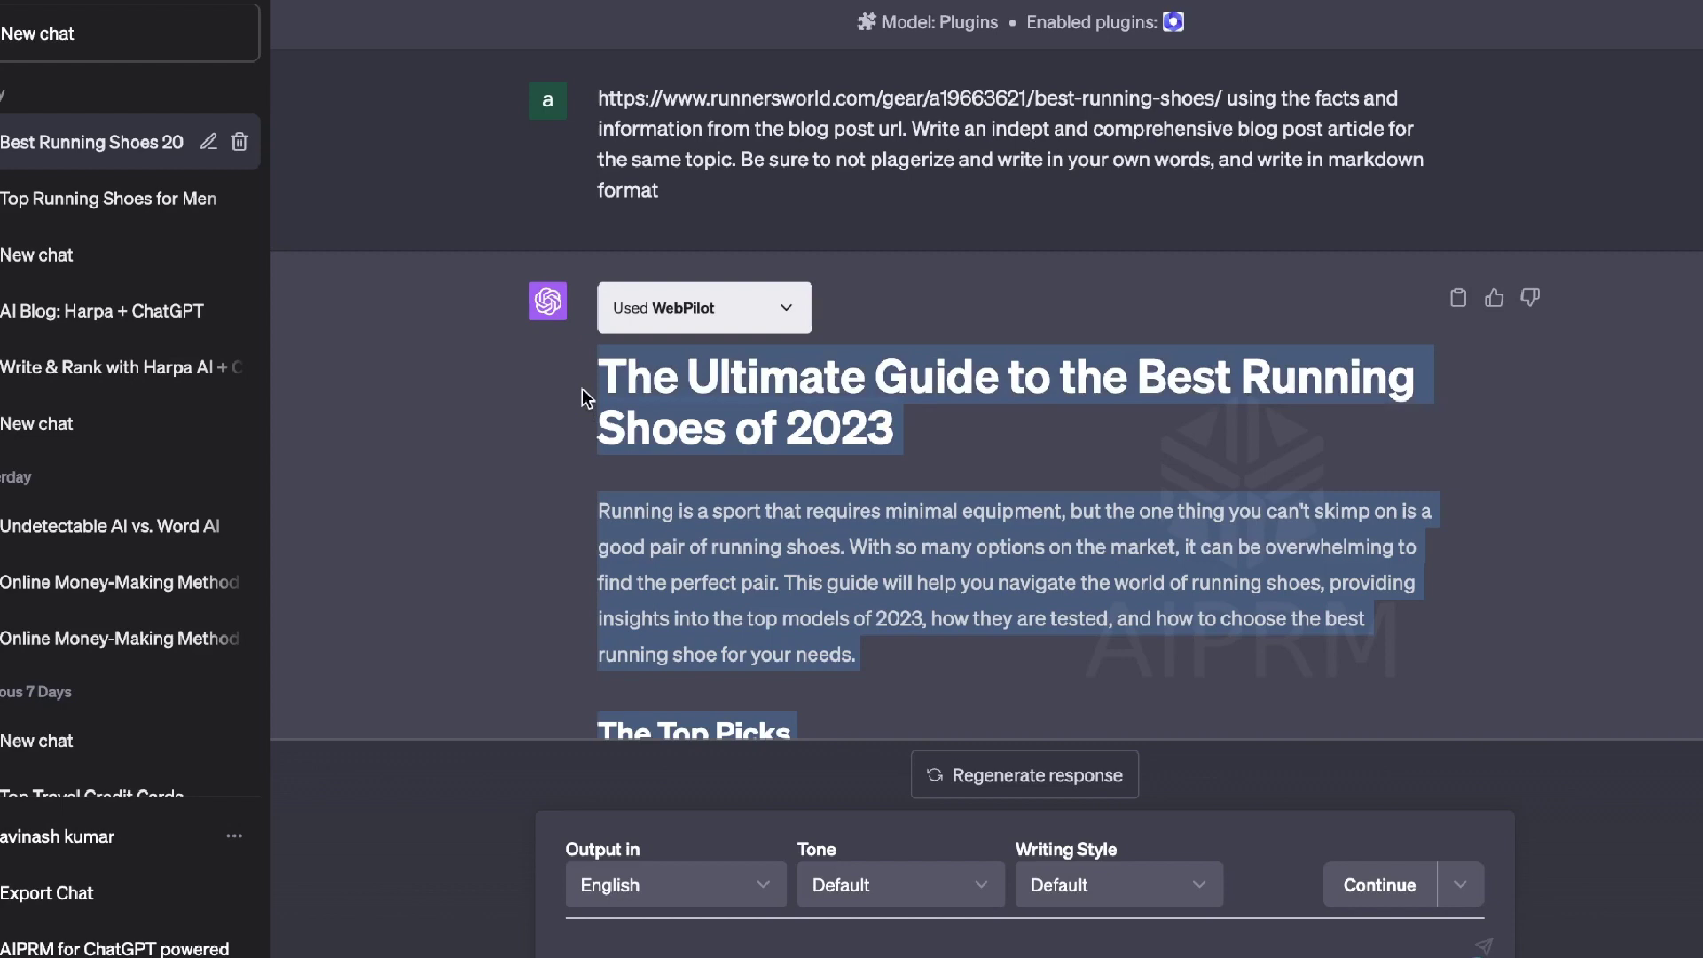
{"action": "right_click", "coordinate": [723, 556]}
{"action": "left_click", "coordinate": [817, 625]}
Check the article's word count with Word Counter Plus, then clear the selection.
{"action": "right_click", "coordinate": [818, 535]}
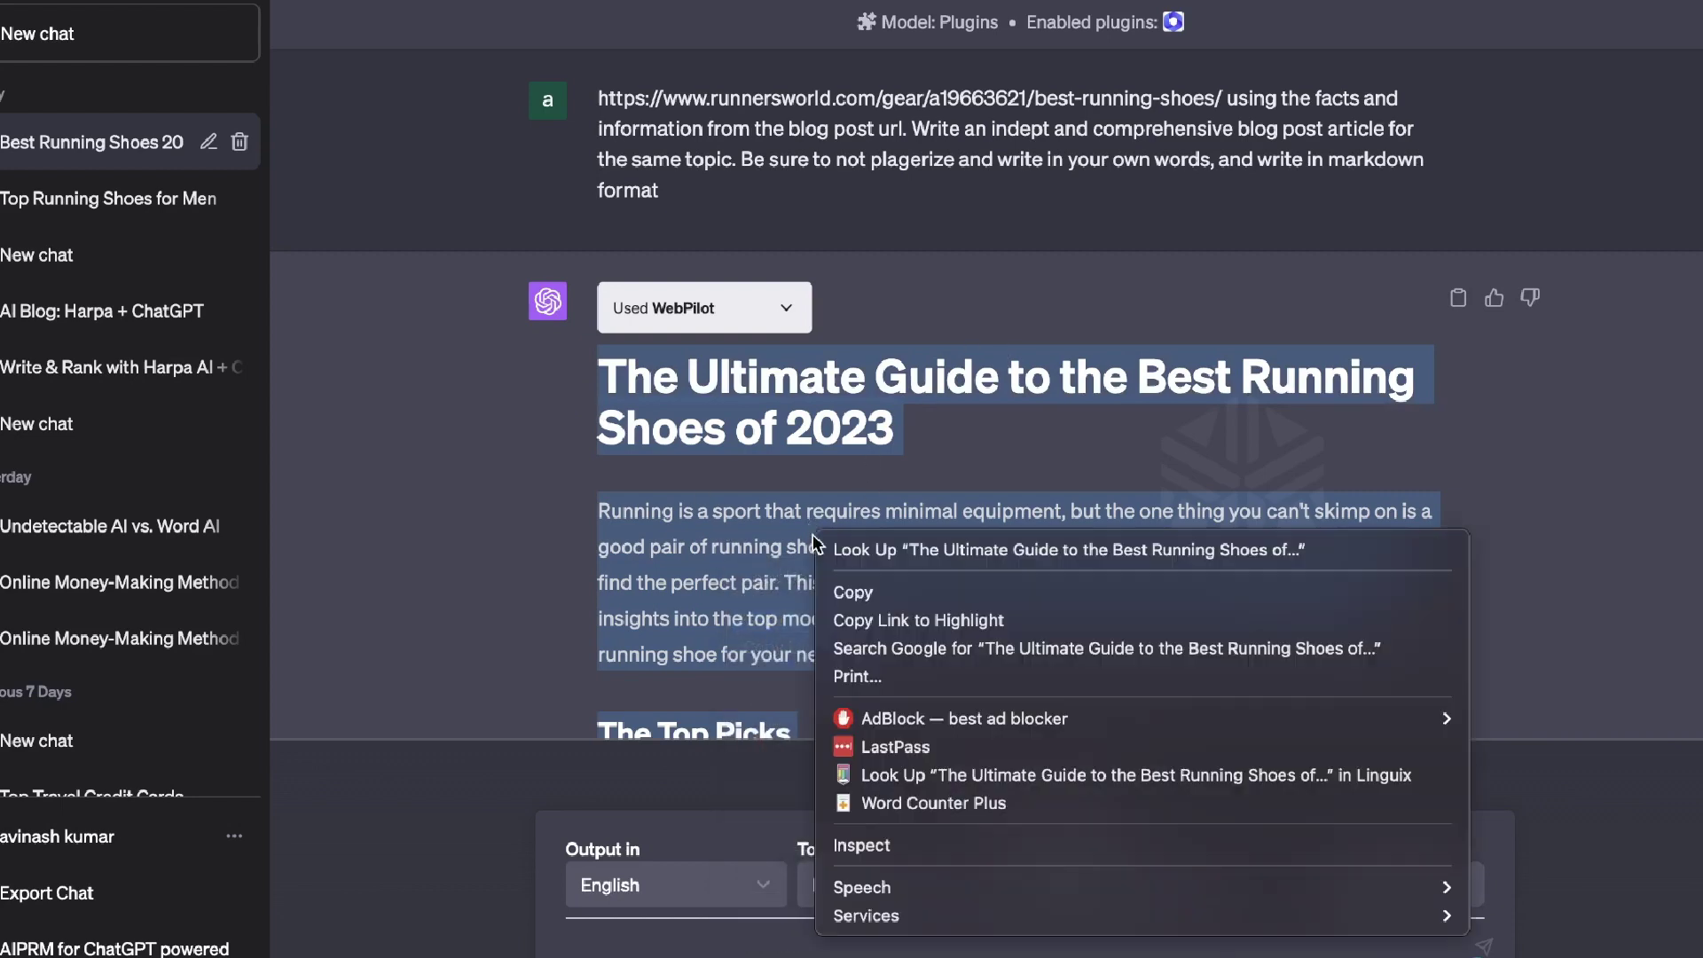
{"action": "left_click", "coordinate": [885, 802]}
{"action": "left_click", "coordinate": [919, 376]}
{"action": "left_click", "coordinate": [973, 590]}
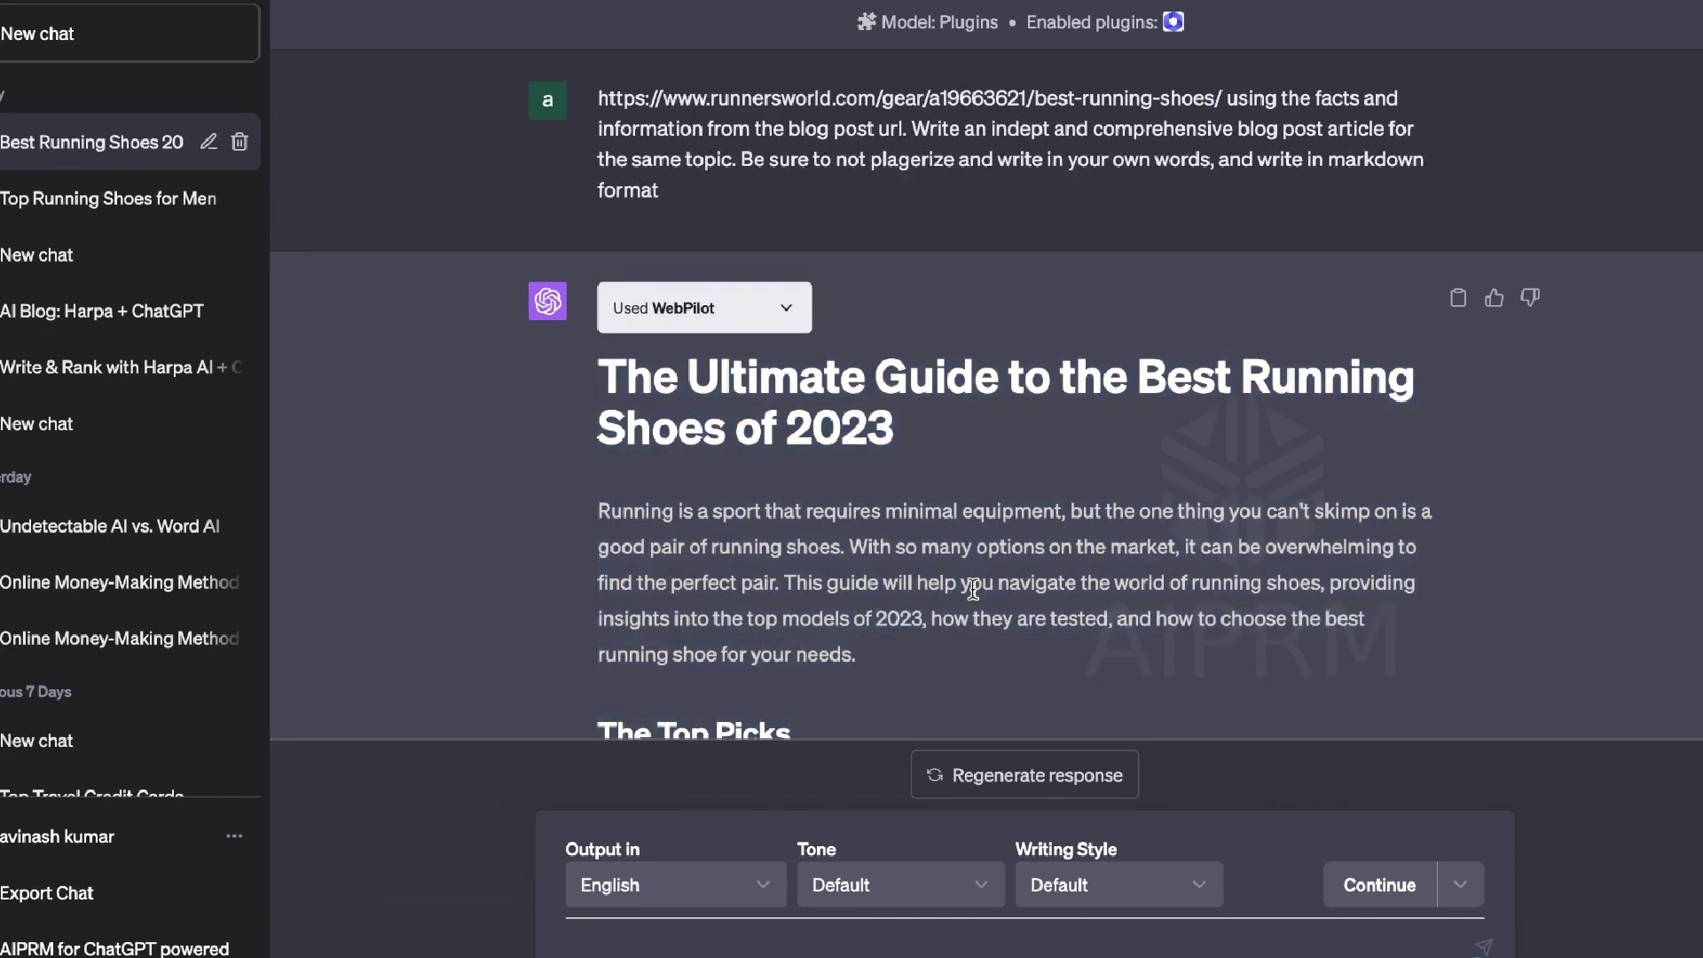
{"action": "scroll", "coordinate": [972, 590], "scroll_direction": "down", "scroll_amount": 6}
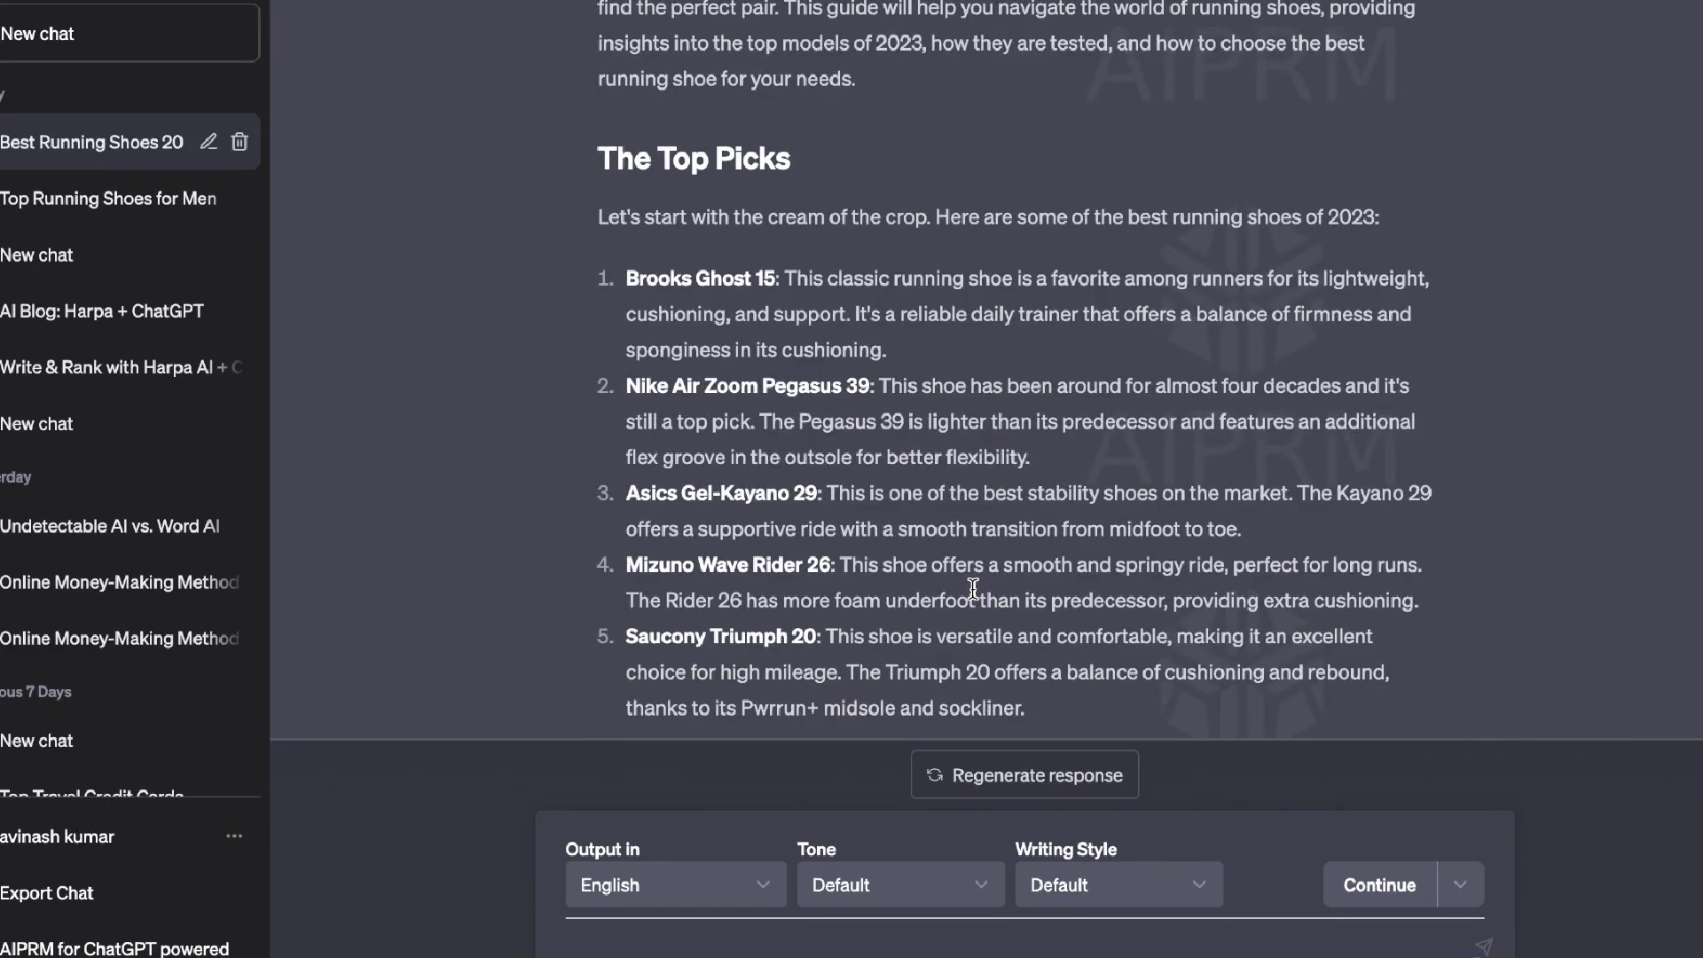
{"action": "scroll", "coordinate": [973, 589], "scroll_direction": "up", "scroll_amount": 2}
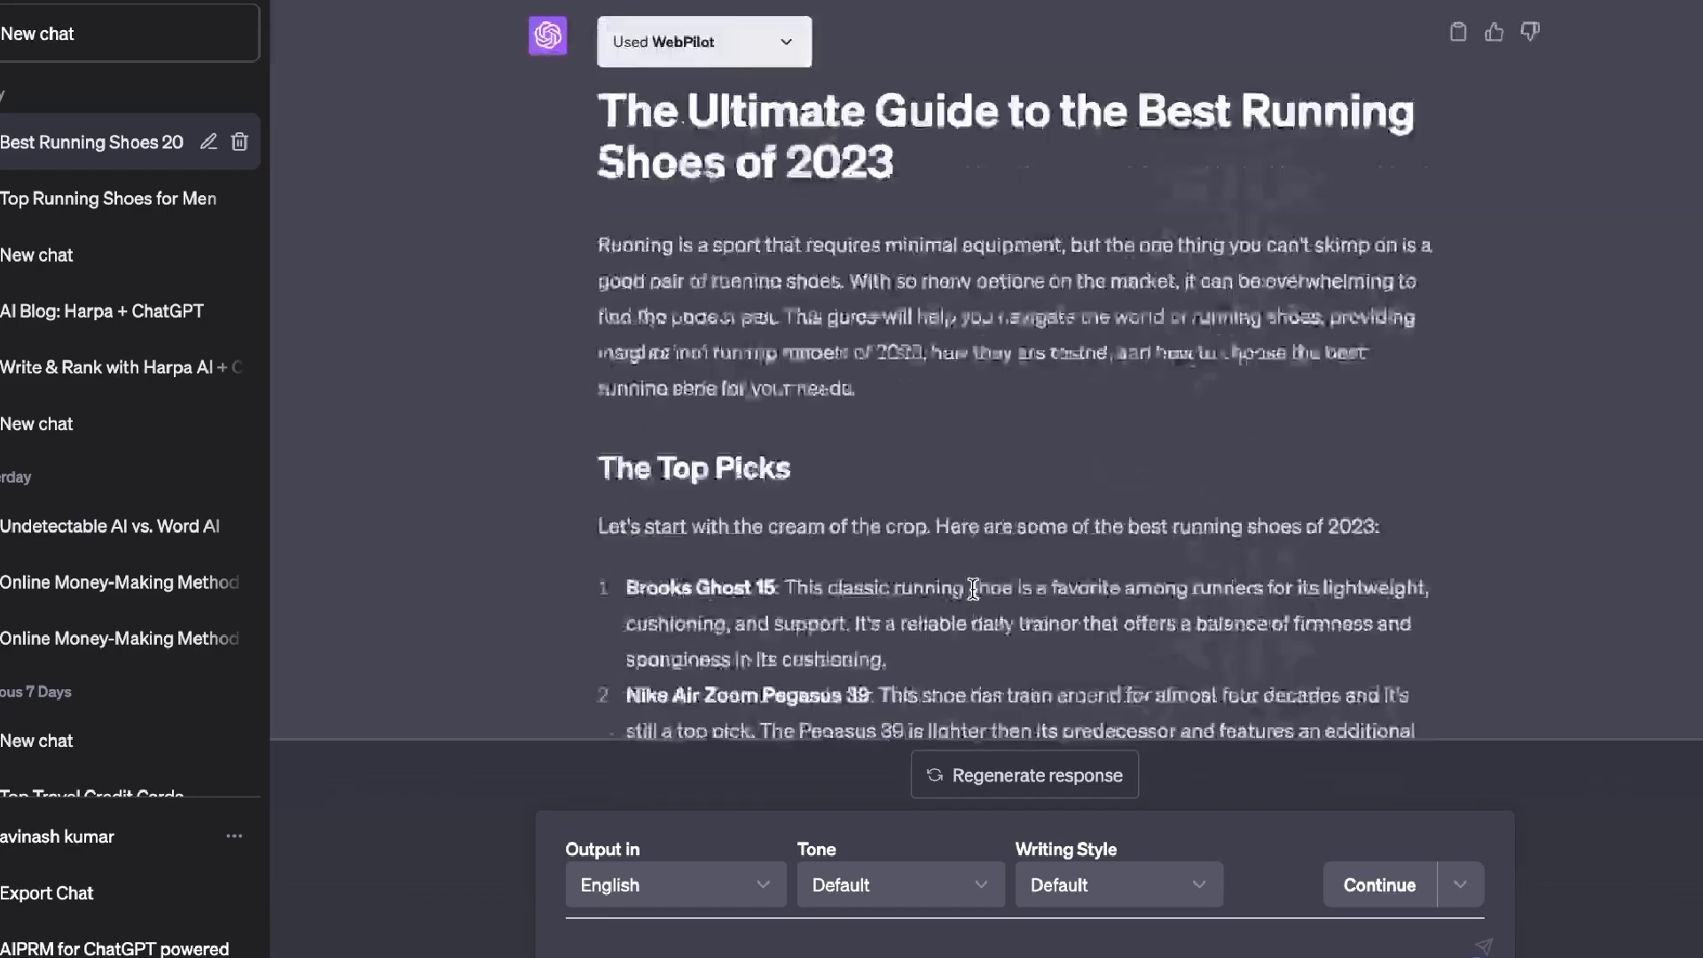
{"action": "scroll", "coordinate": [973, 589], "scroll_direction": "down", "scroll_amount": 14}
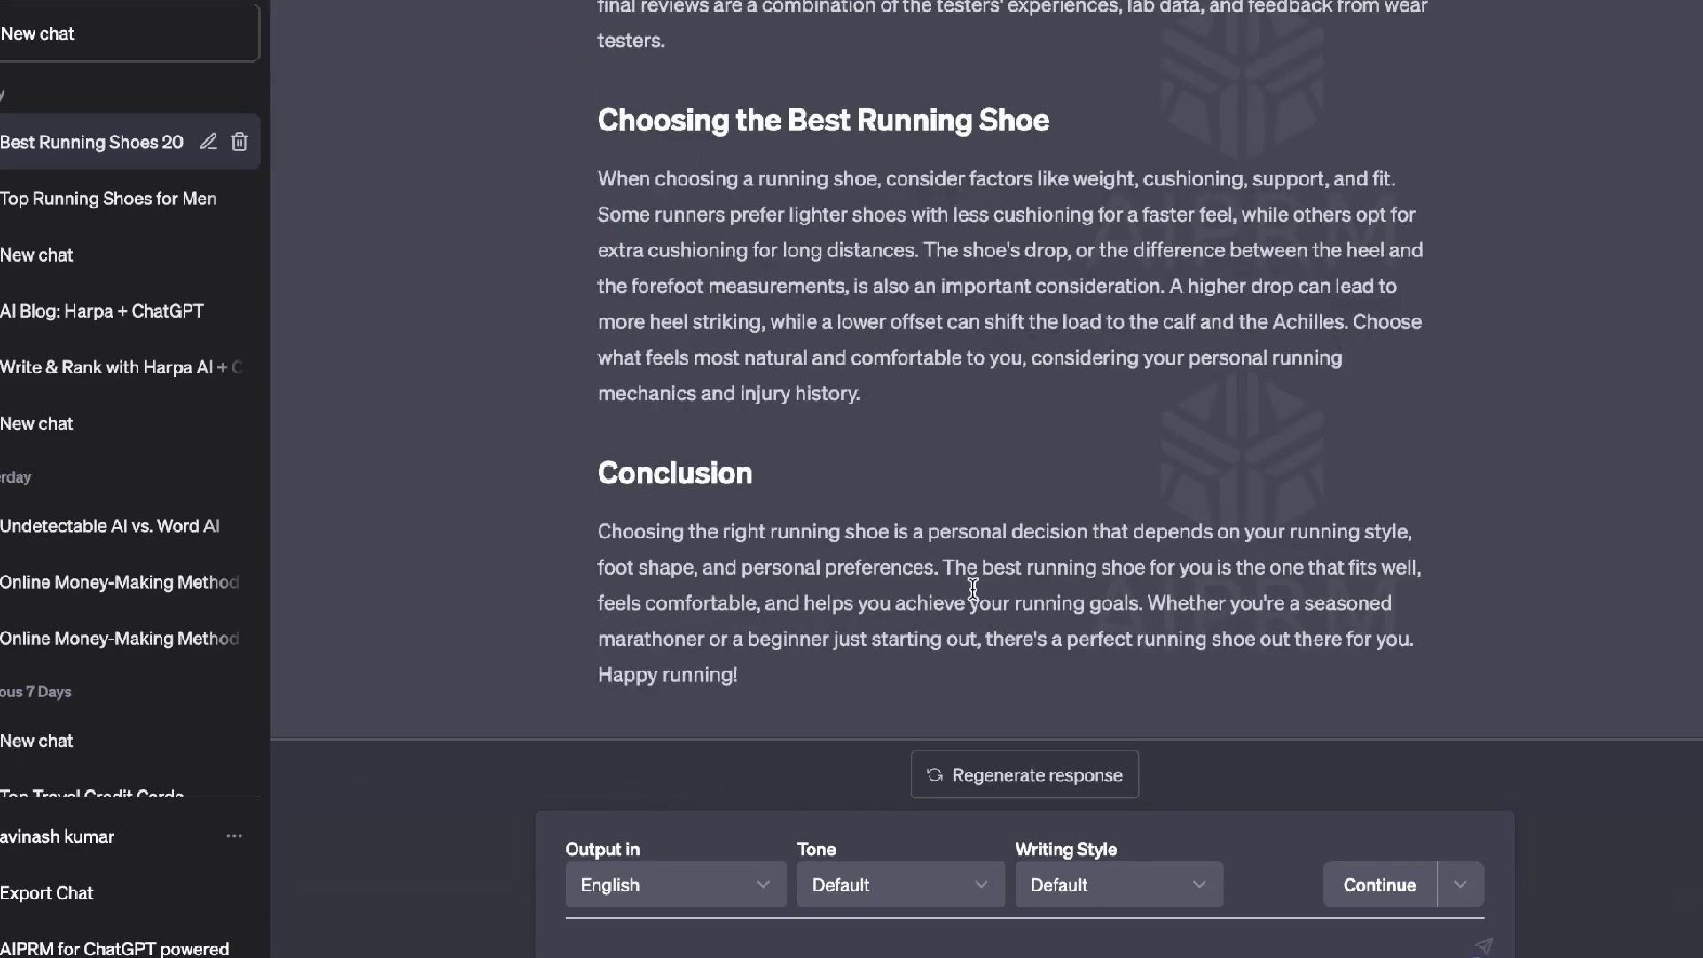
{"action": "scroll", "coordinate": [973, 588], "scroll_direction": "up", "scroll_amount": 15}
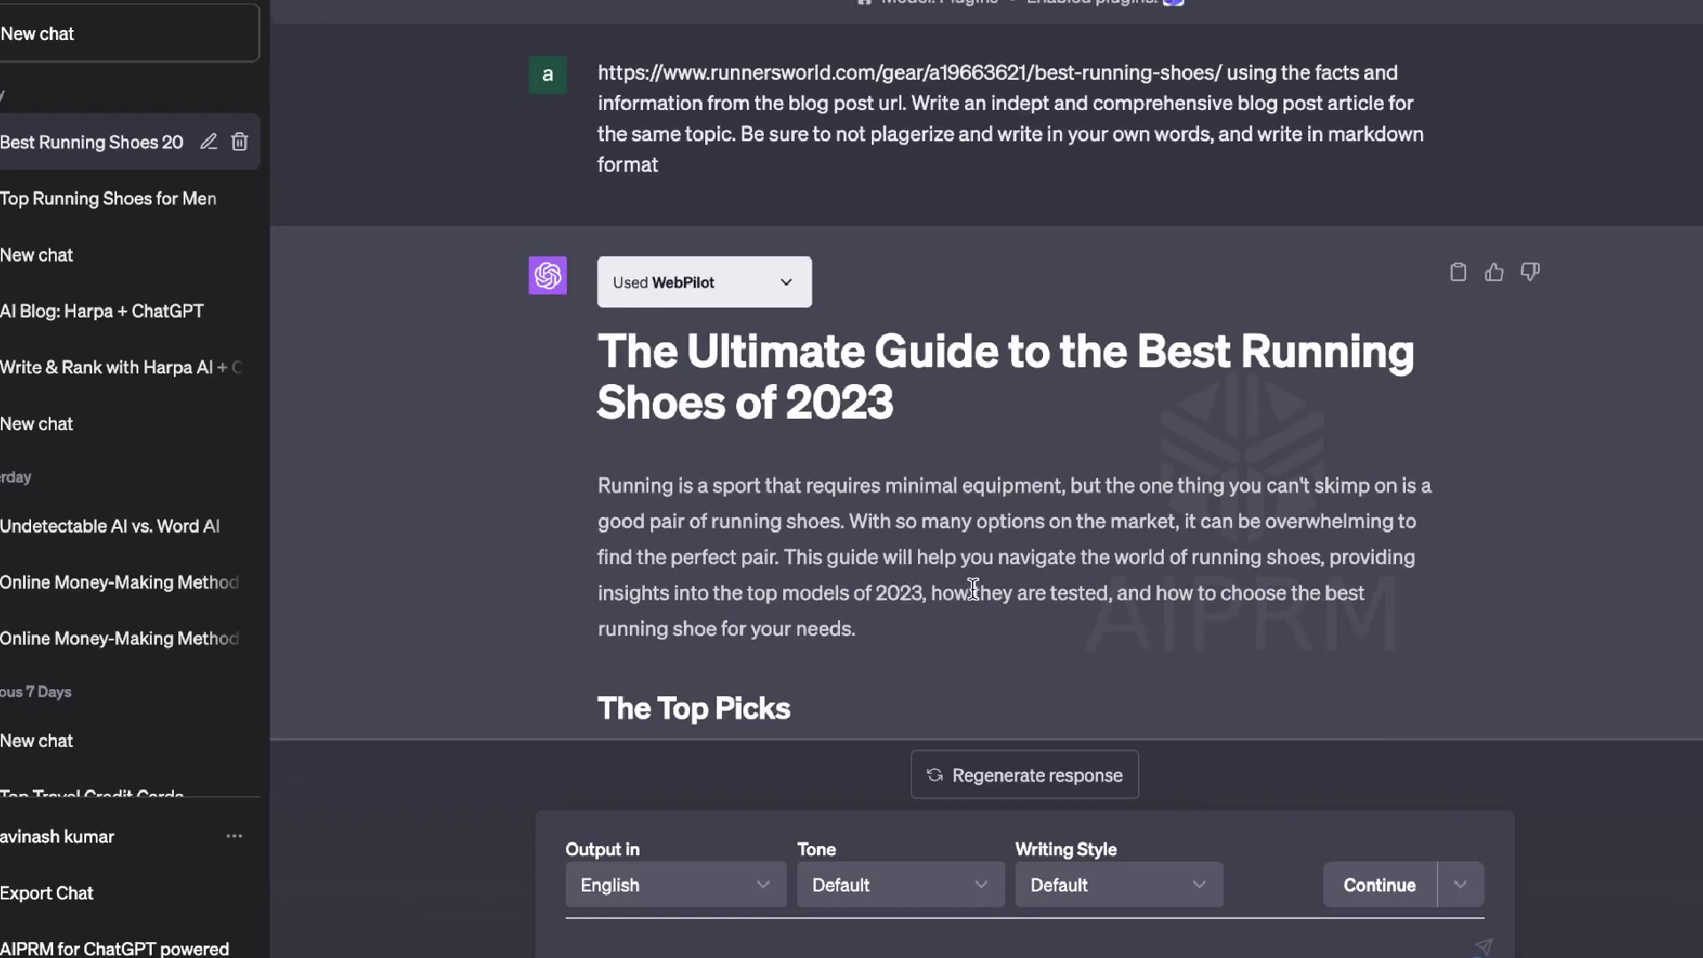
{"action": "scroll", "coordinate": [973, 588], "scroll_direction": "up", "scroll_amount": 1}
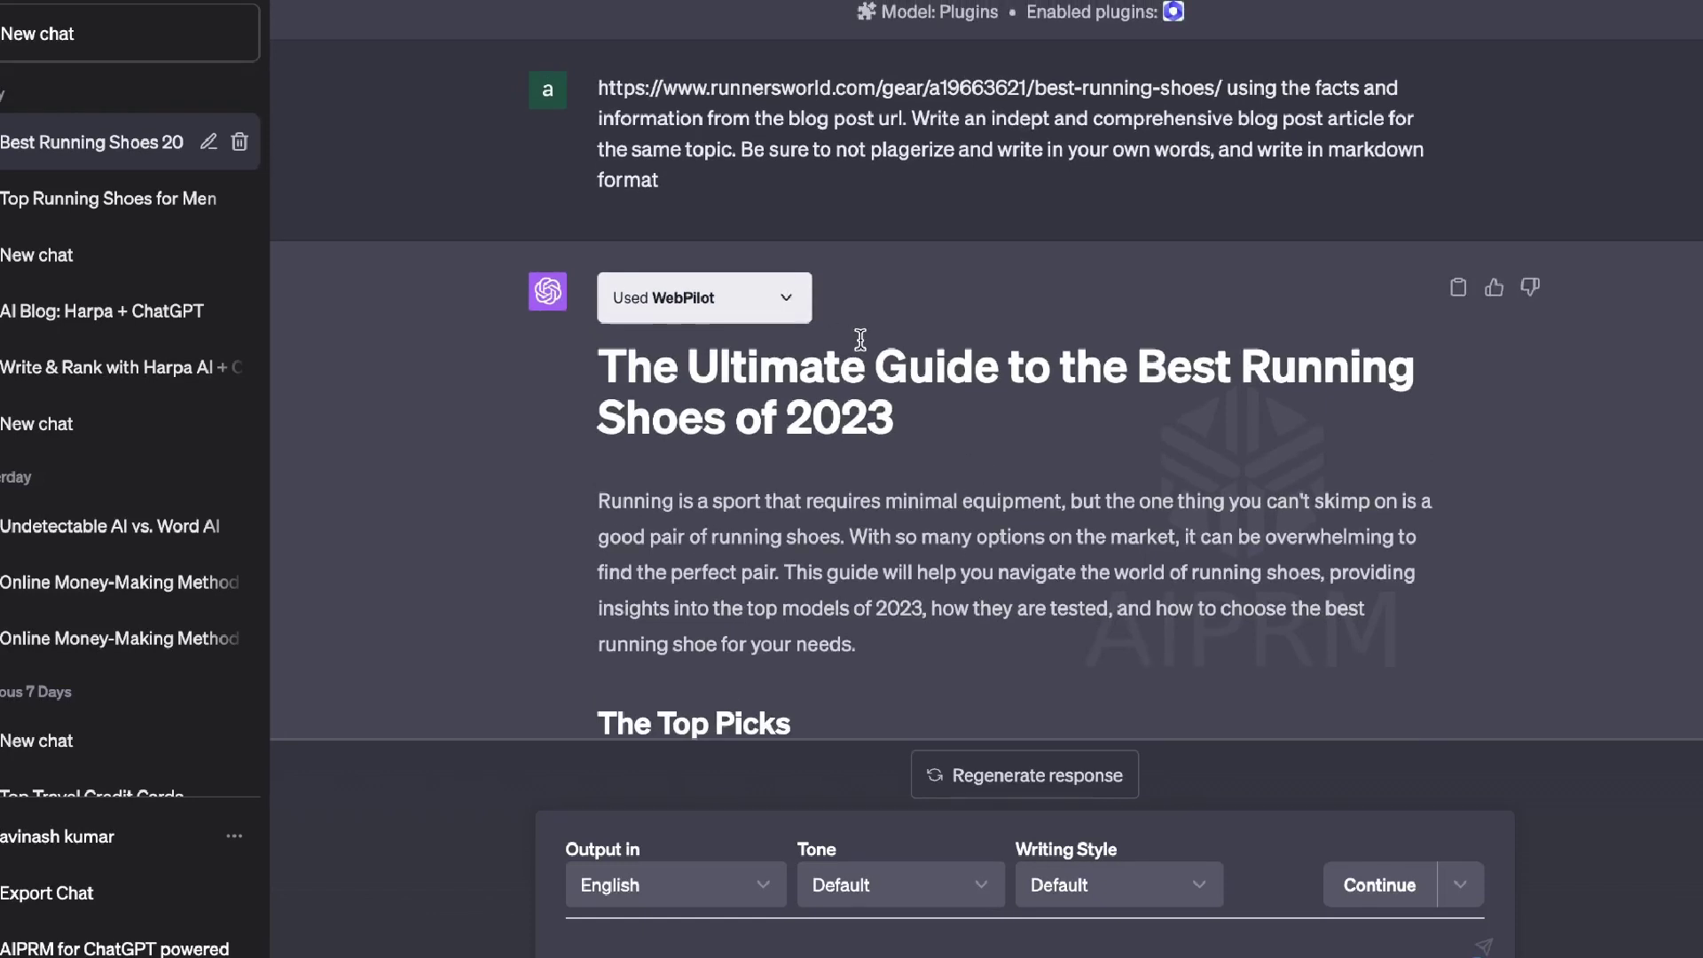
{"action": "scroll", "coordinate": [861, 340], "scroll_direction": "down", "scroll_amount": 2}
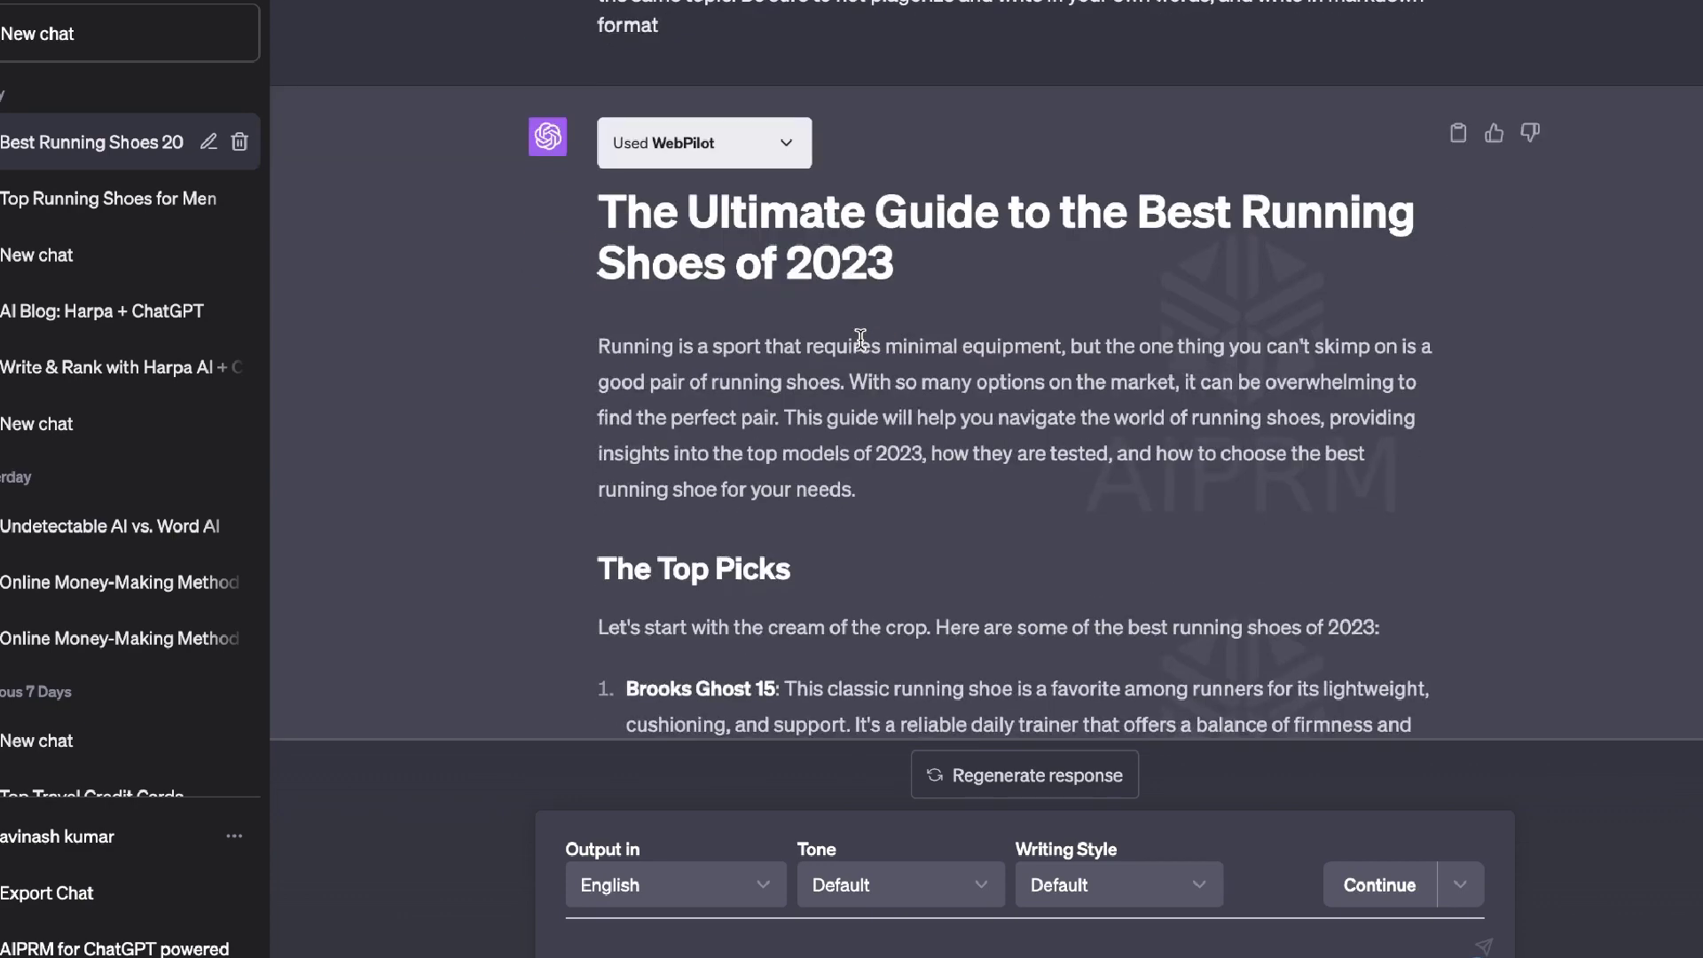
{"action": "scroll", "coordinate": [861, 339], "scroll_direction": "down", "scroll_amount": 1}
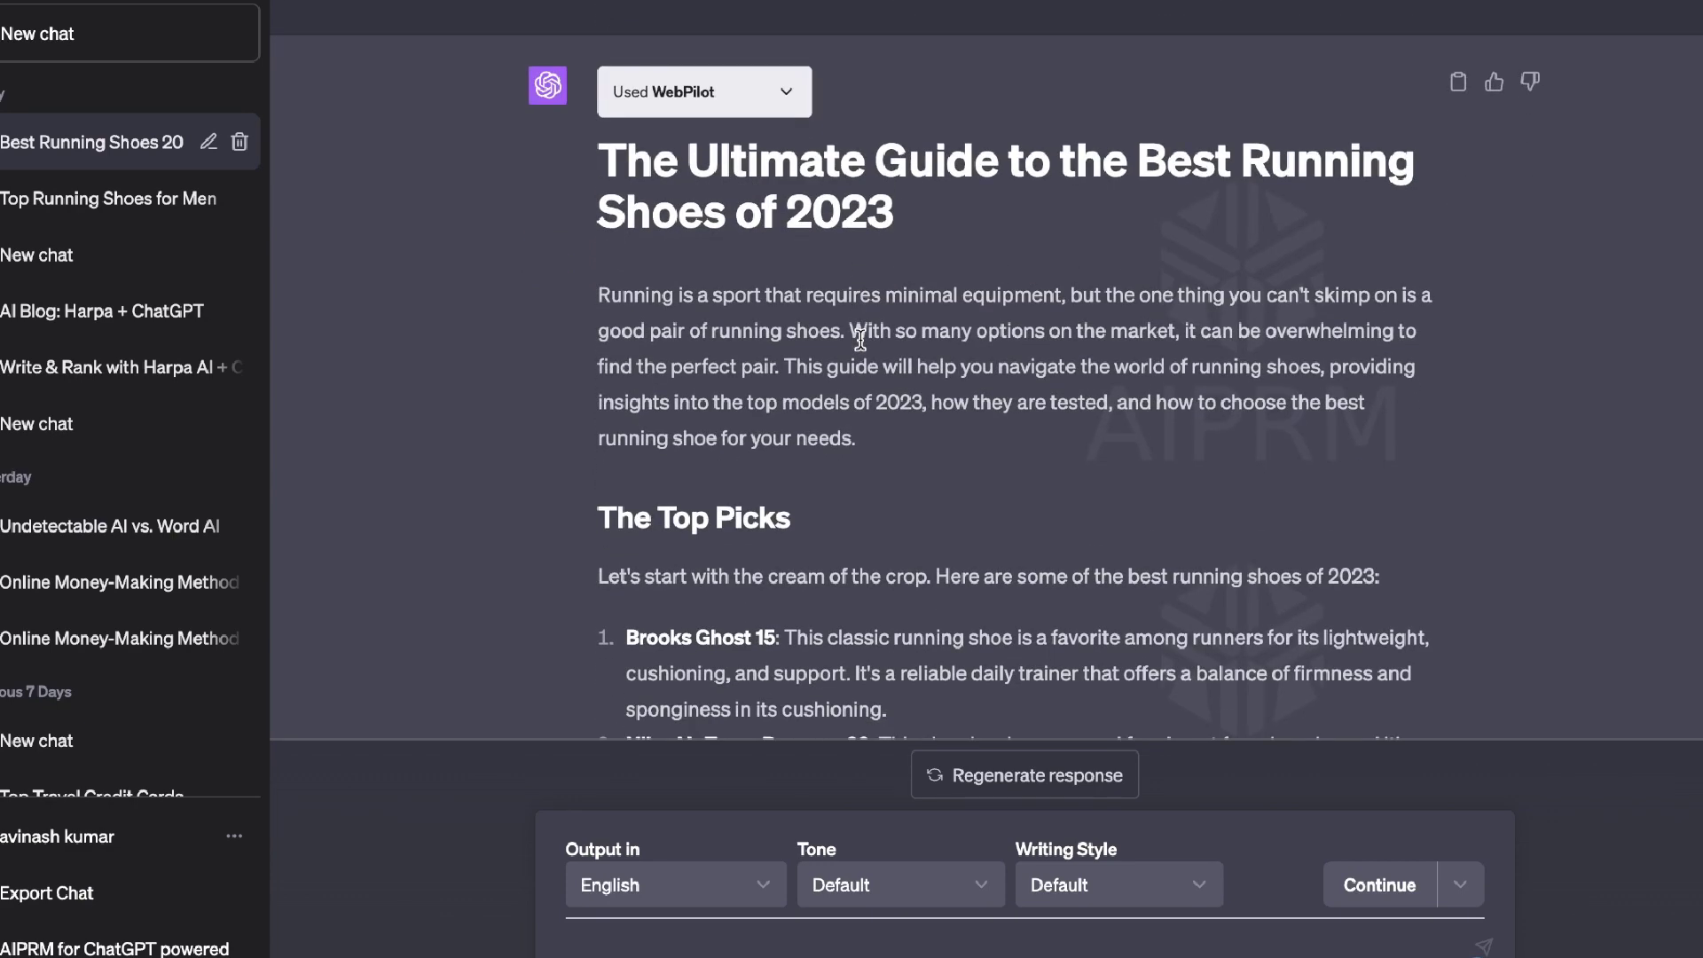
{"action": "scroll", "coordinate": [860, 339], "scroll_direction": "down", "scroll_amount": 1}
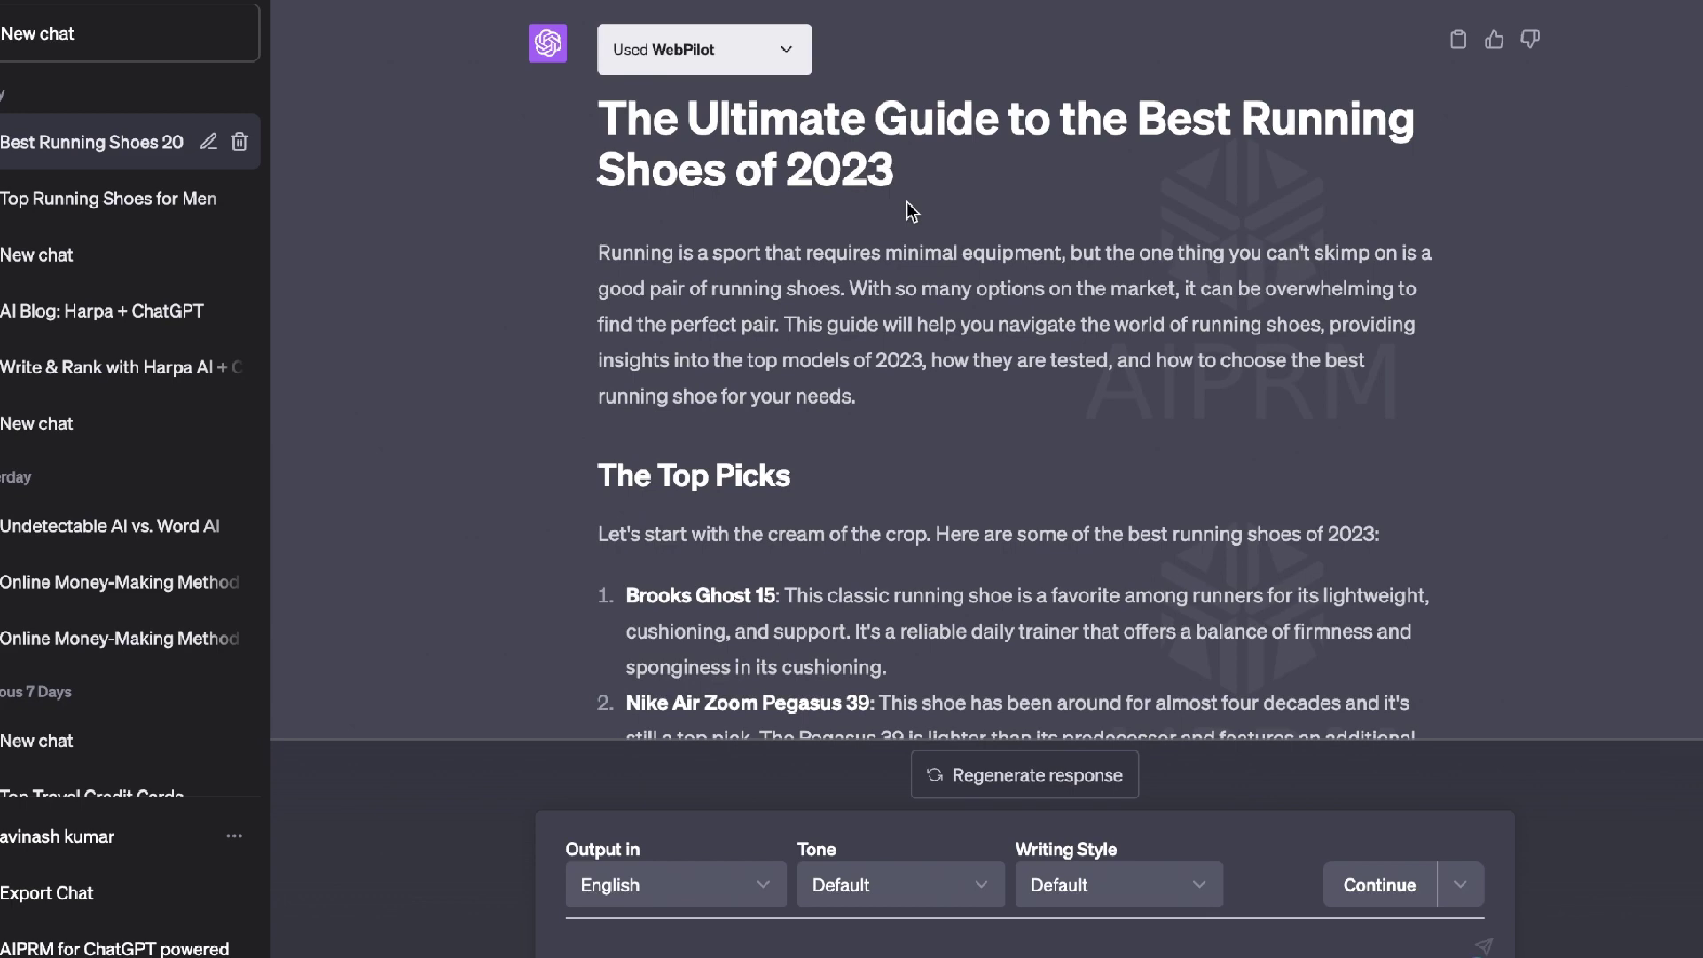
{"action": "scroll", "coordinate": [907, 200], "scroll_direction": "down", "scroll_amount": 1}
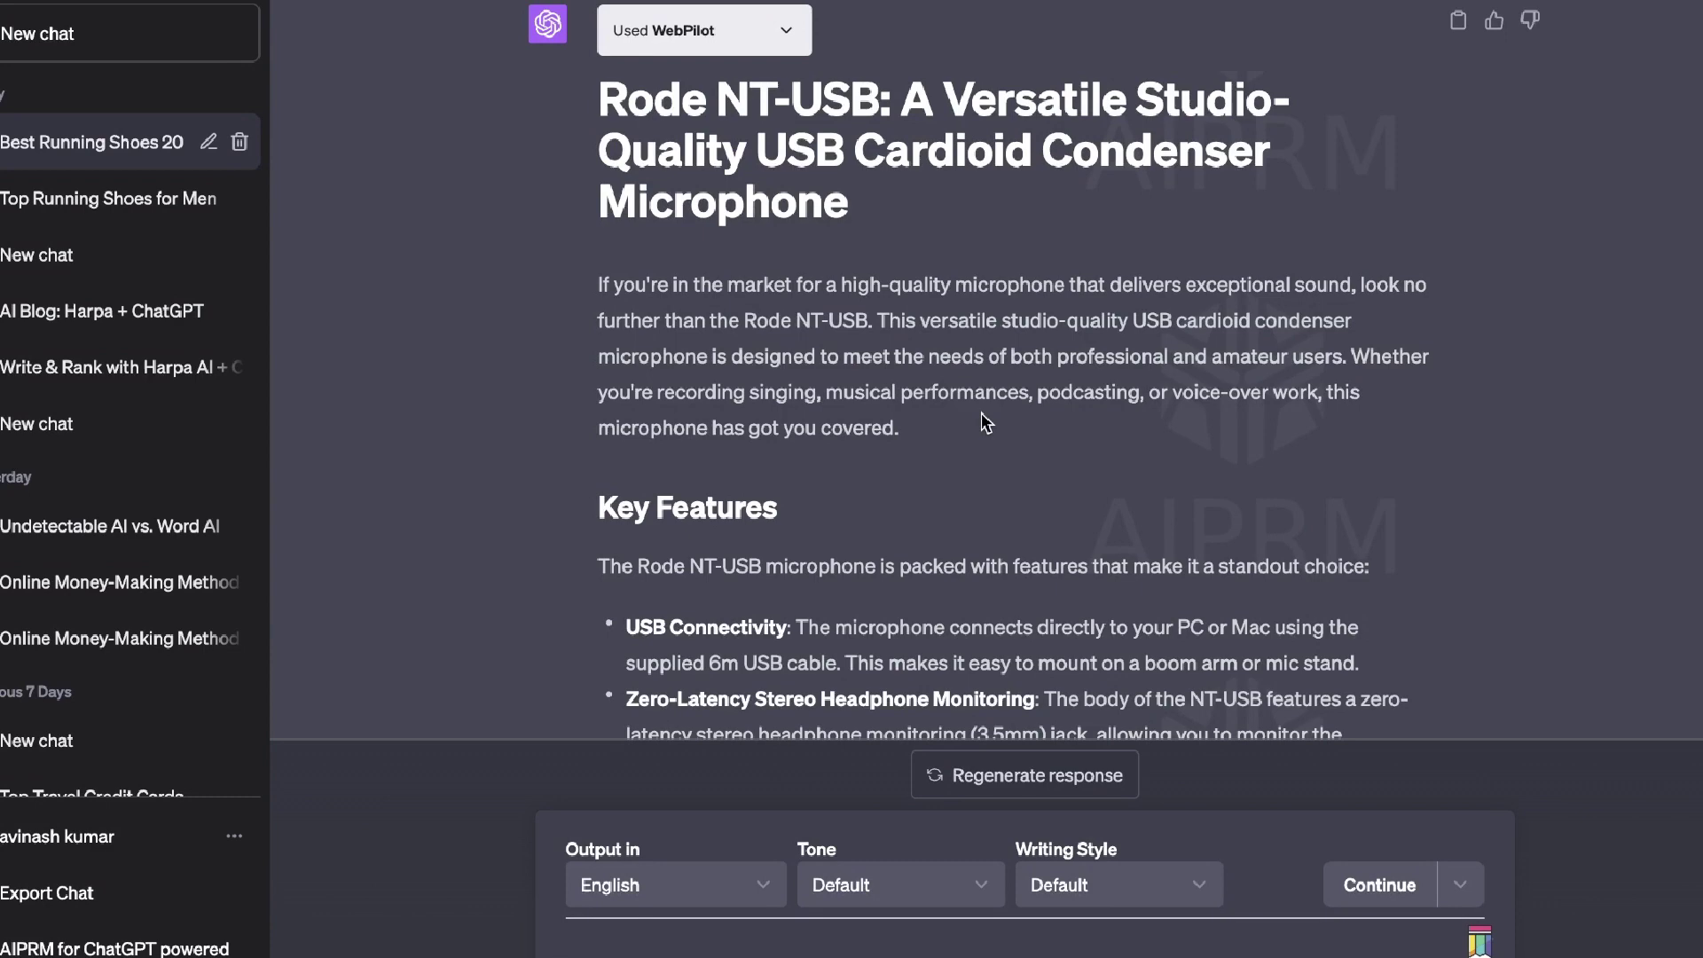
{"action": "scroll", "coordinate": [981, 415], "scroll_direction": "down", "scroll_amount": 1}
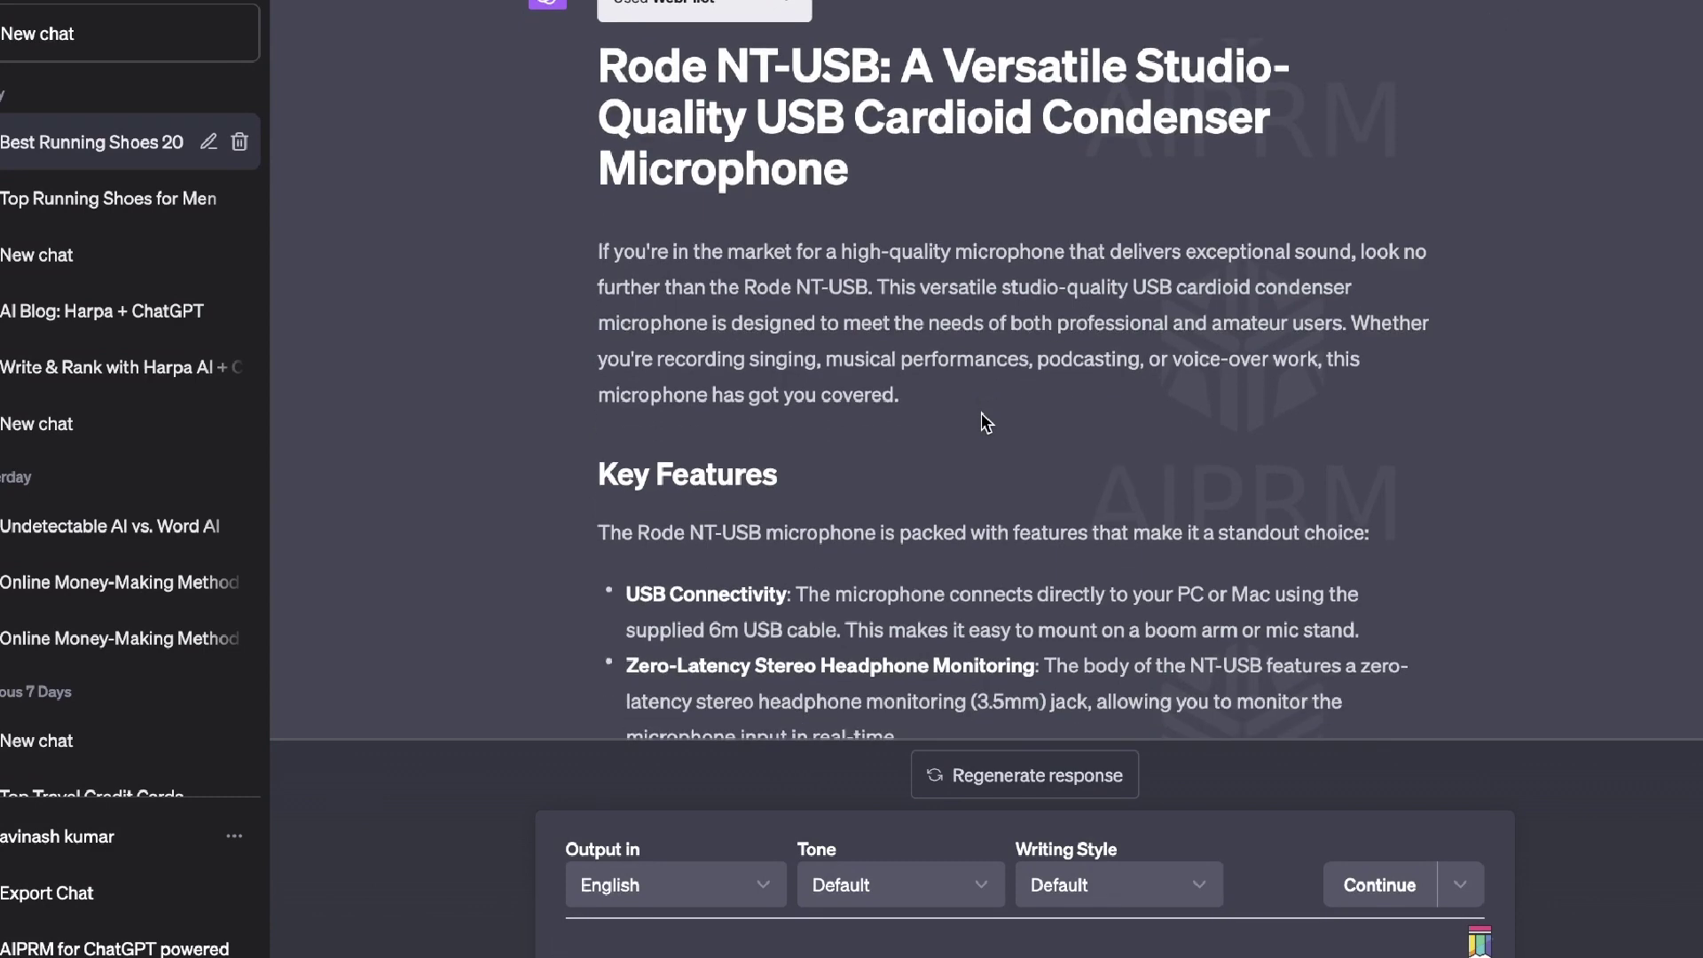
{"action": "scroll", "coordinate": [981, 415], "scroll_direction": "down", "scroll_amount": 1}
{"action": "scroll", "coordinate": [884, 442], "scroll_direction": "down", "scroll_amount": 10}
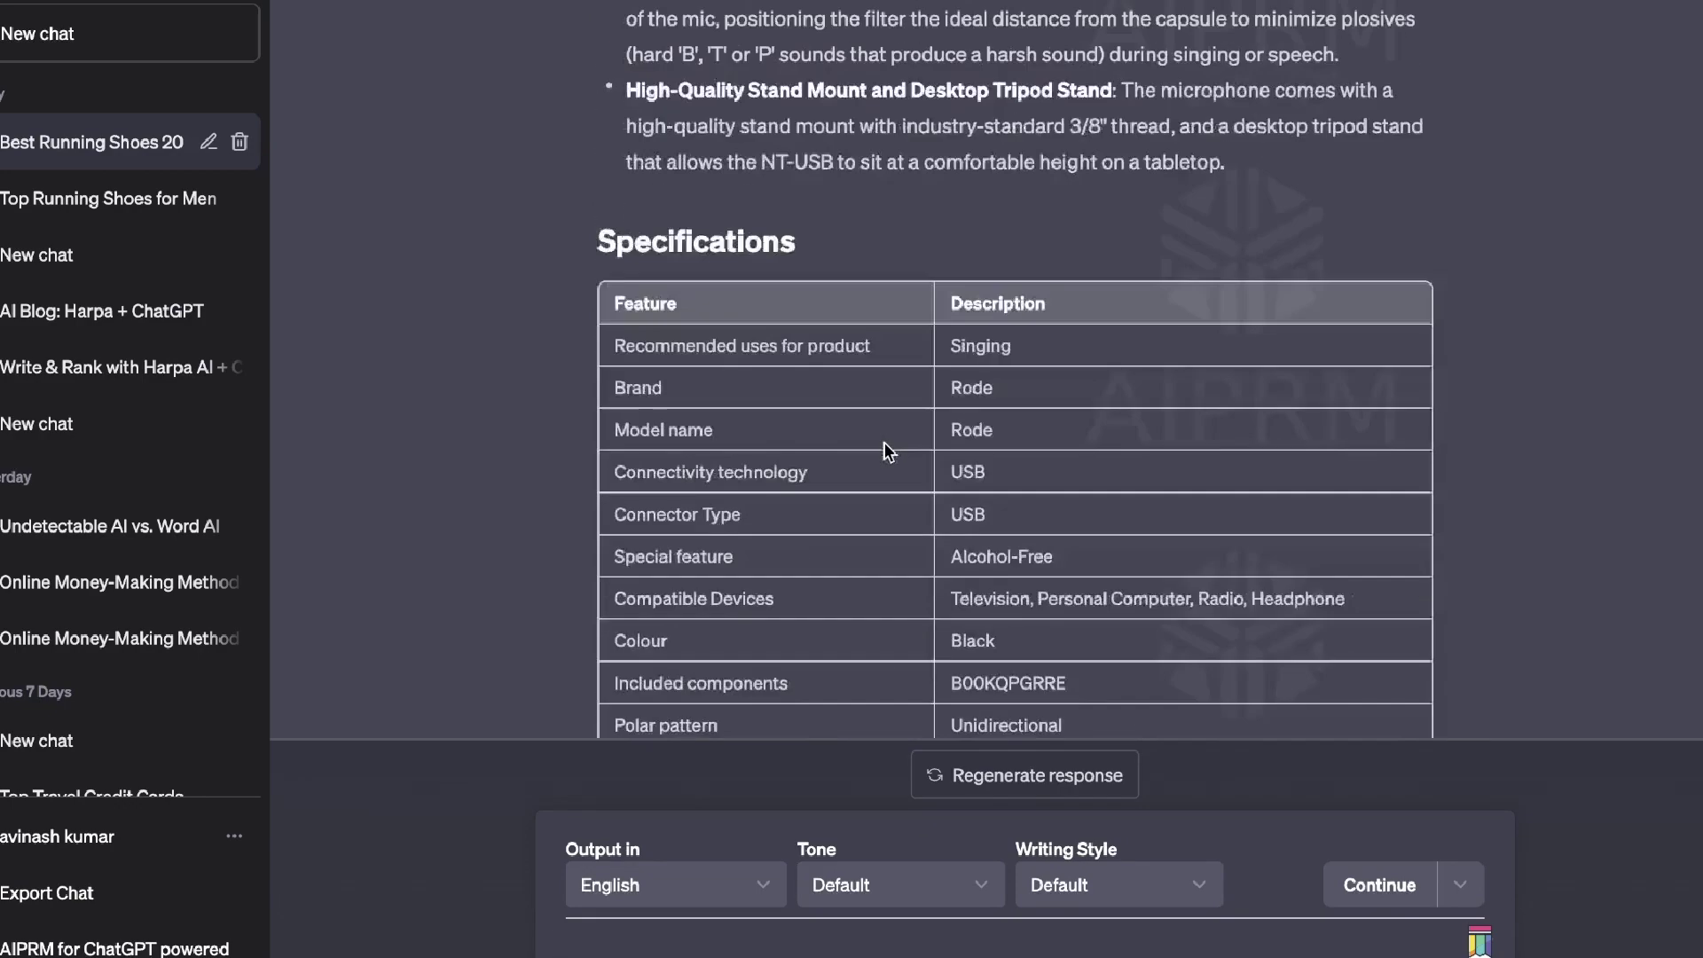
{"action": "scroll", "coordinate": [836, 379], "scroll_direction": "down", "scroll_amount": 5}
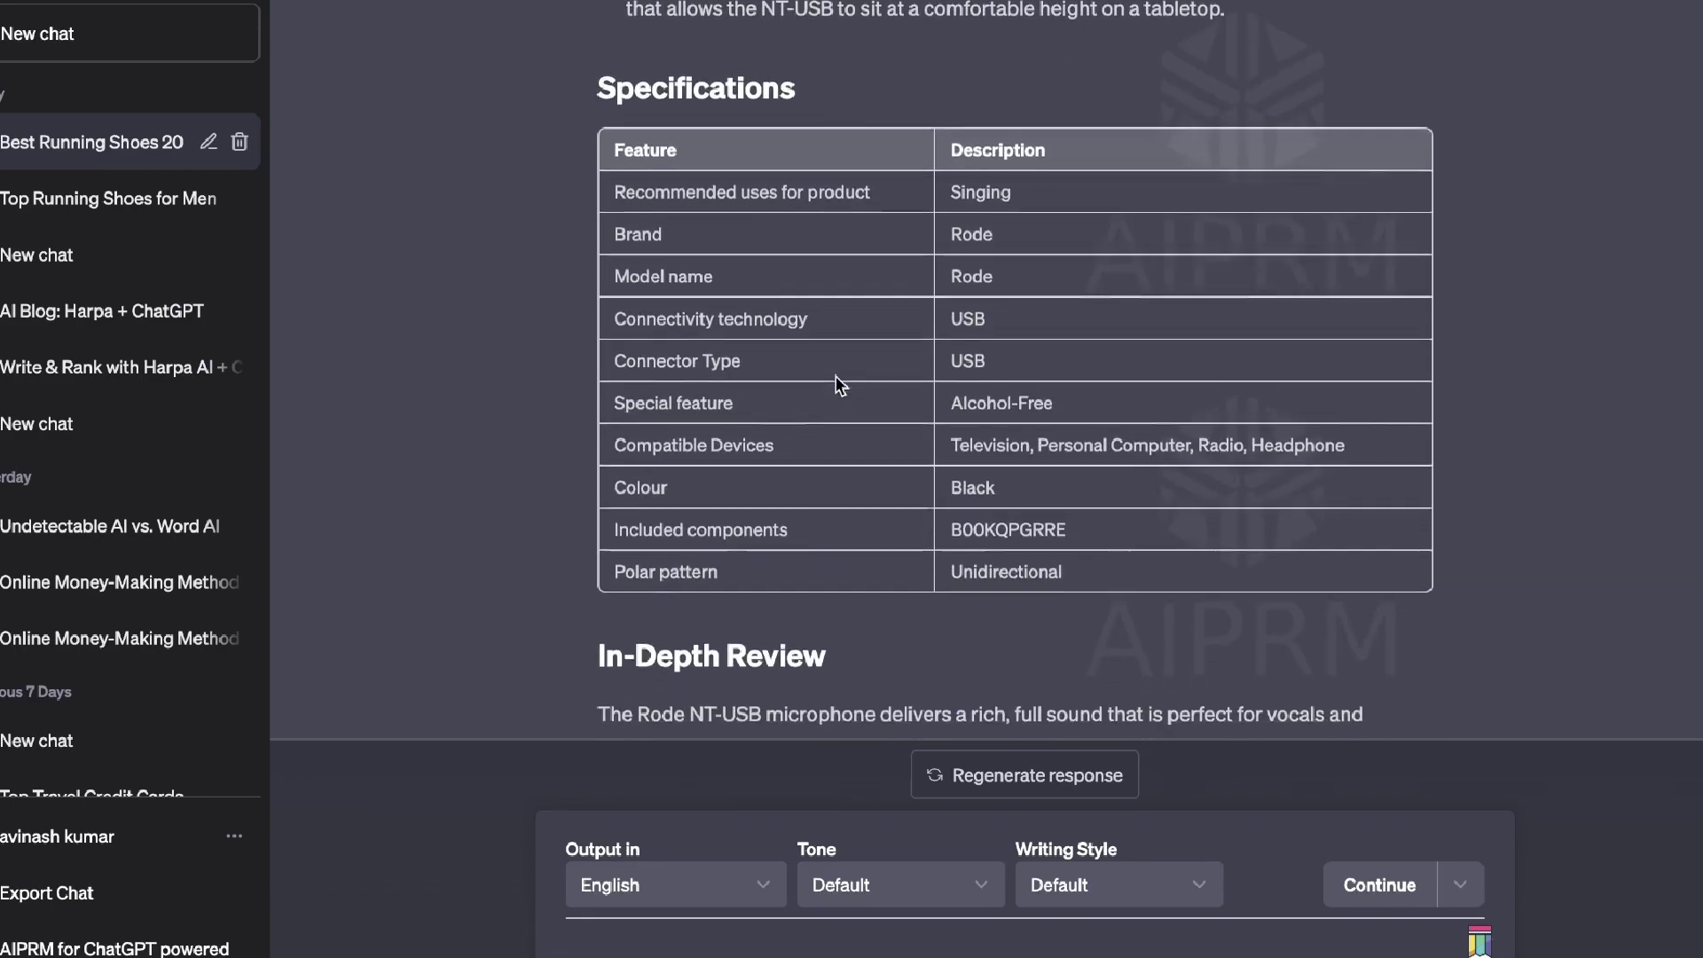
{"action": "scroll", "coordinate": [758, 360], "scroll_direction": "down", "scroll_amount": 5}
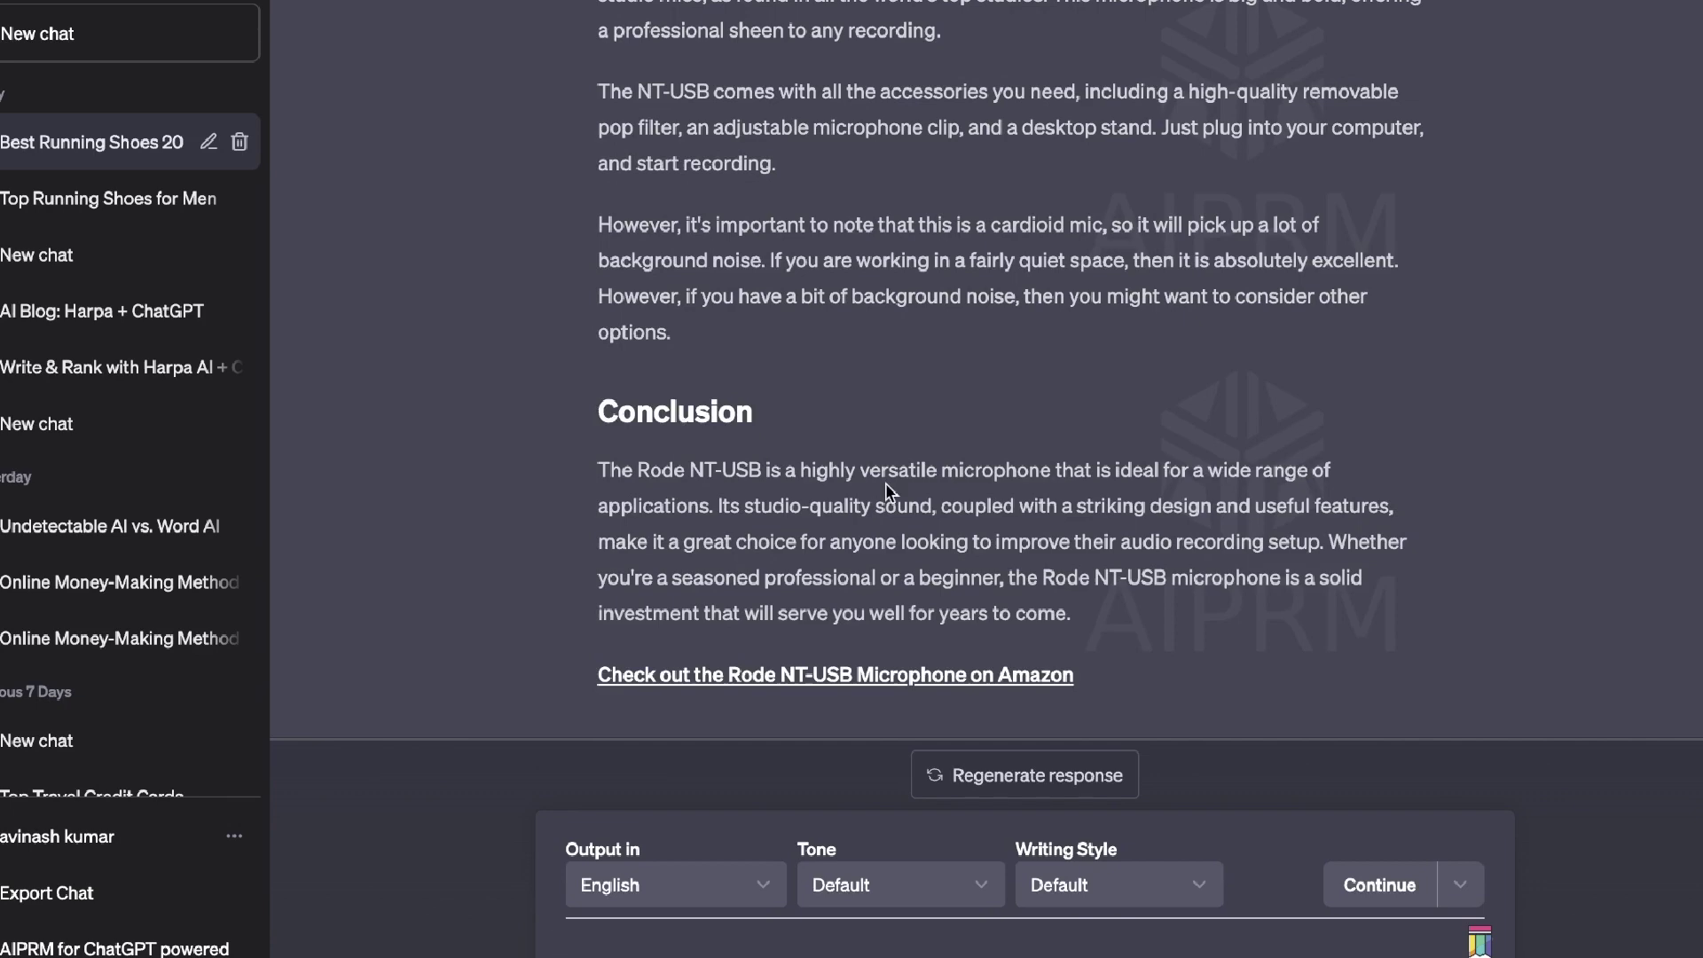
{"action": "scroll", "coordinate": [887, 488], "scroll_direction": "up", "scroll_amount": 6}
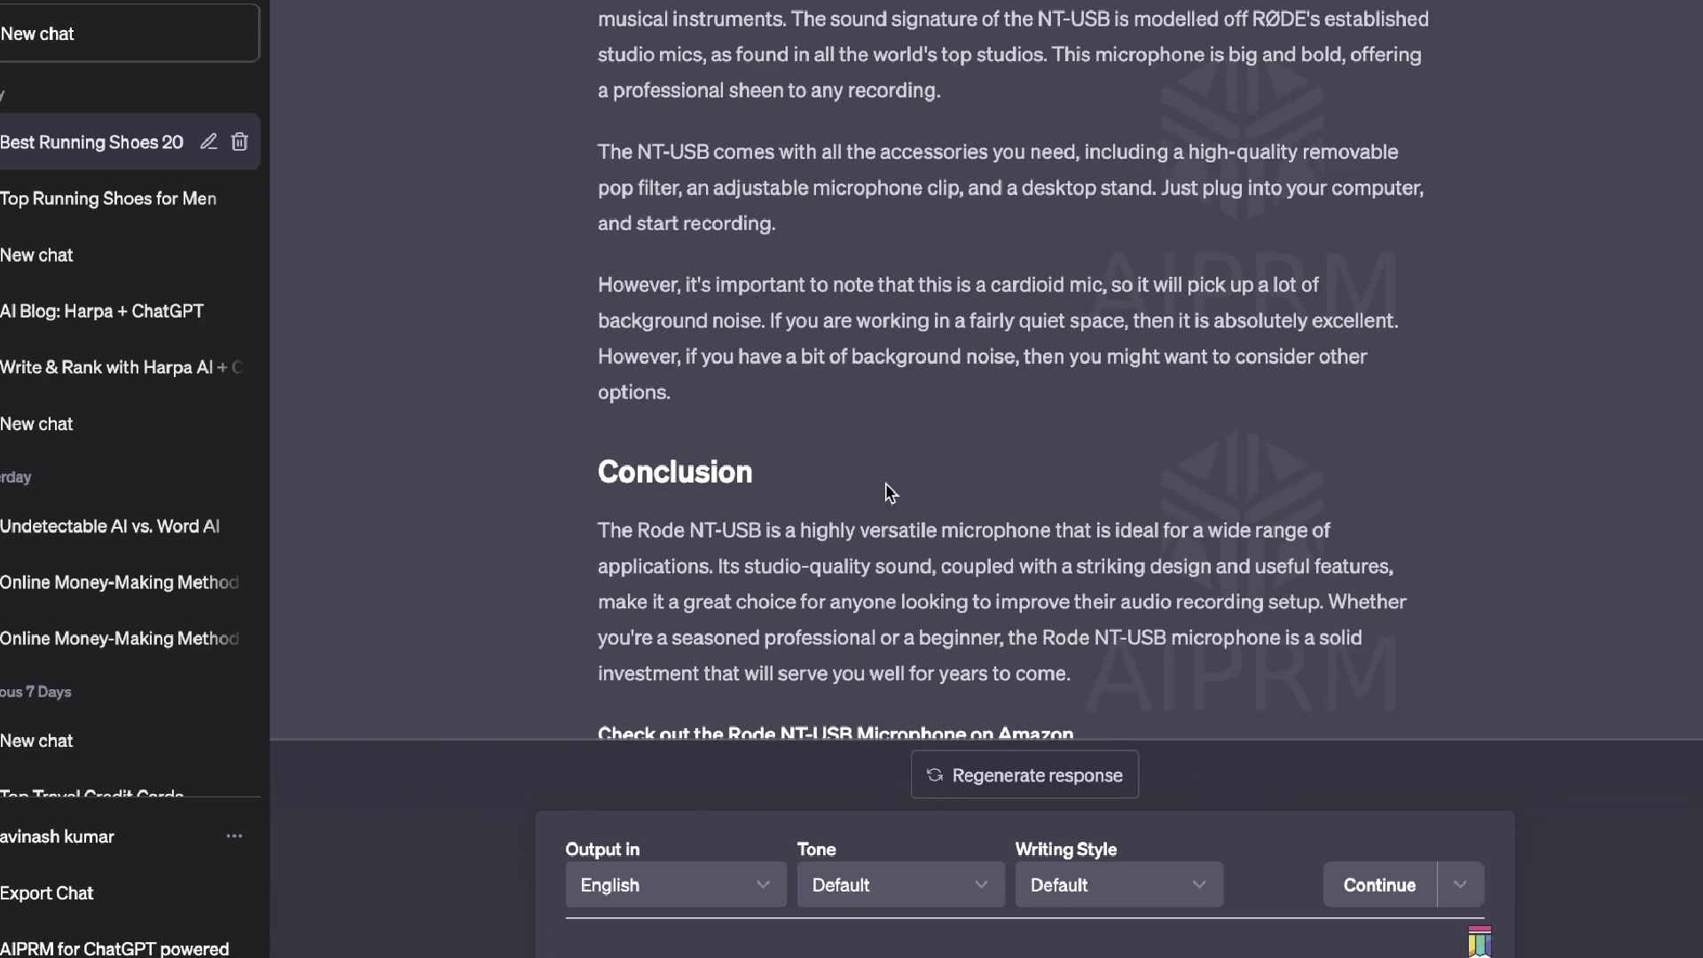
{"action": "scroll", "coordinate": [887, 487], "scroll_direction": "up", "scroll_amount": 5}
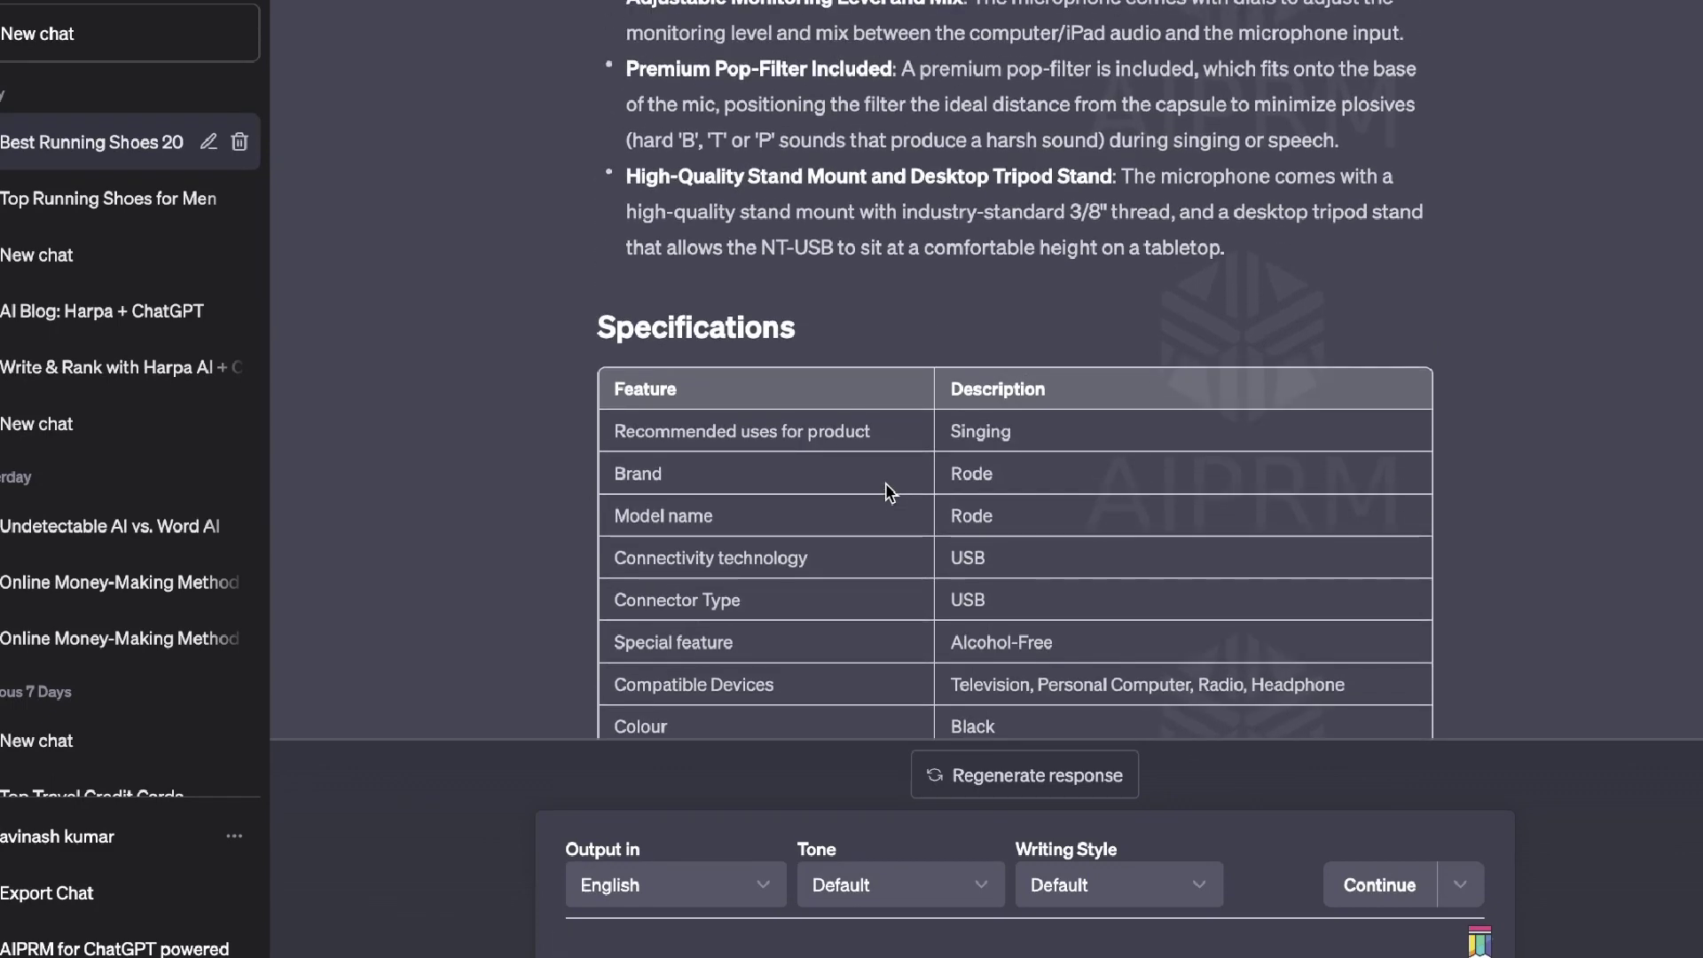
{"action": "scroll", "coordinate": [885, 488], "scroll_direction": "up", "scroll_amount": 4}
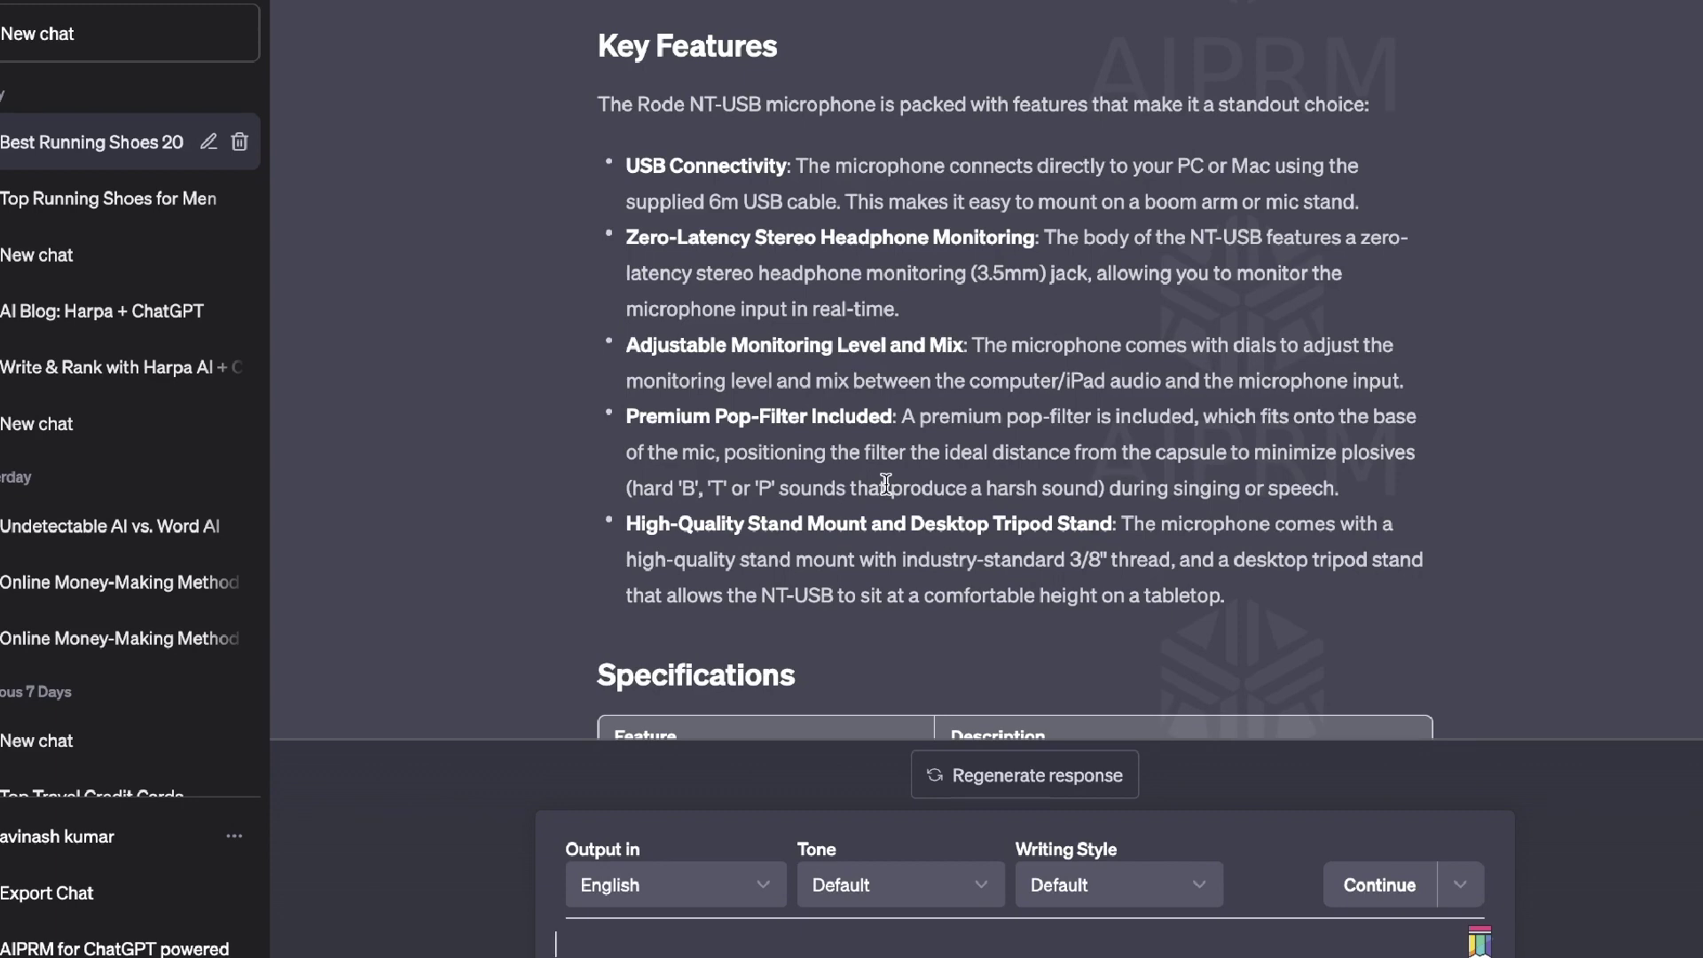
{"action": "scroll", "coordinate": [885, 484], "scroll_direction": "down", "scroll_amount": 10}
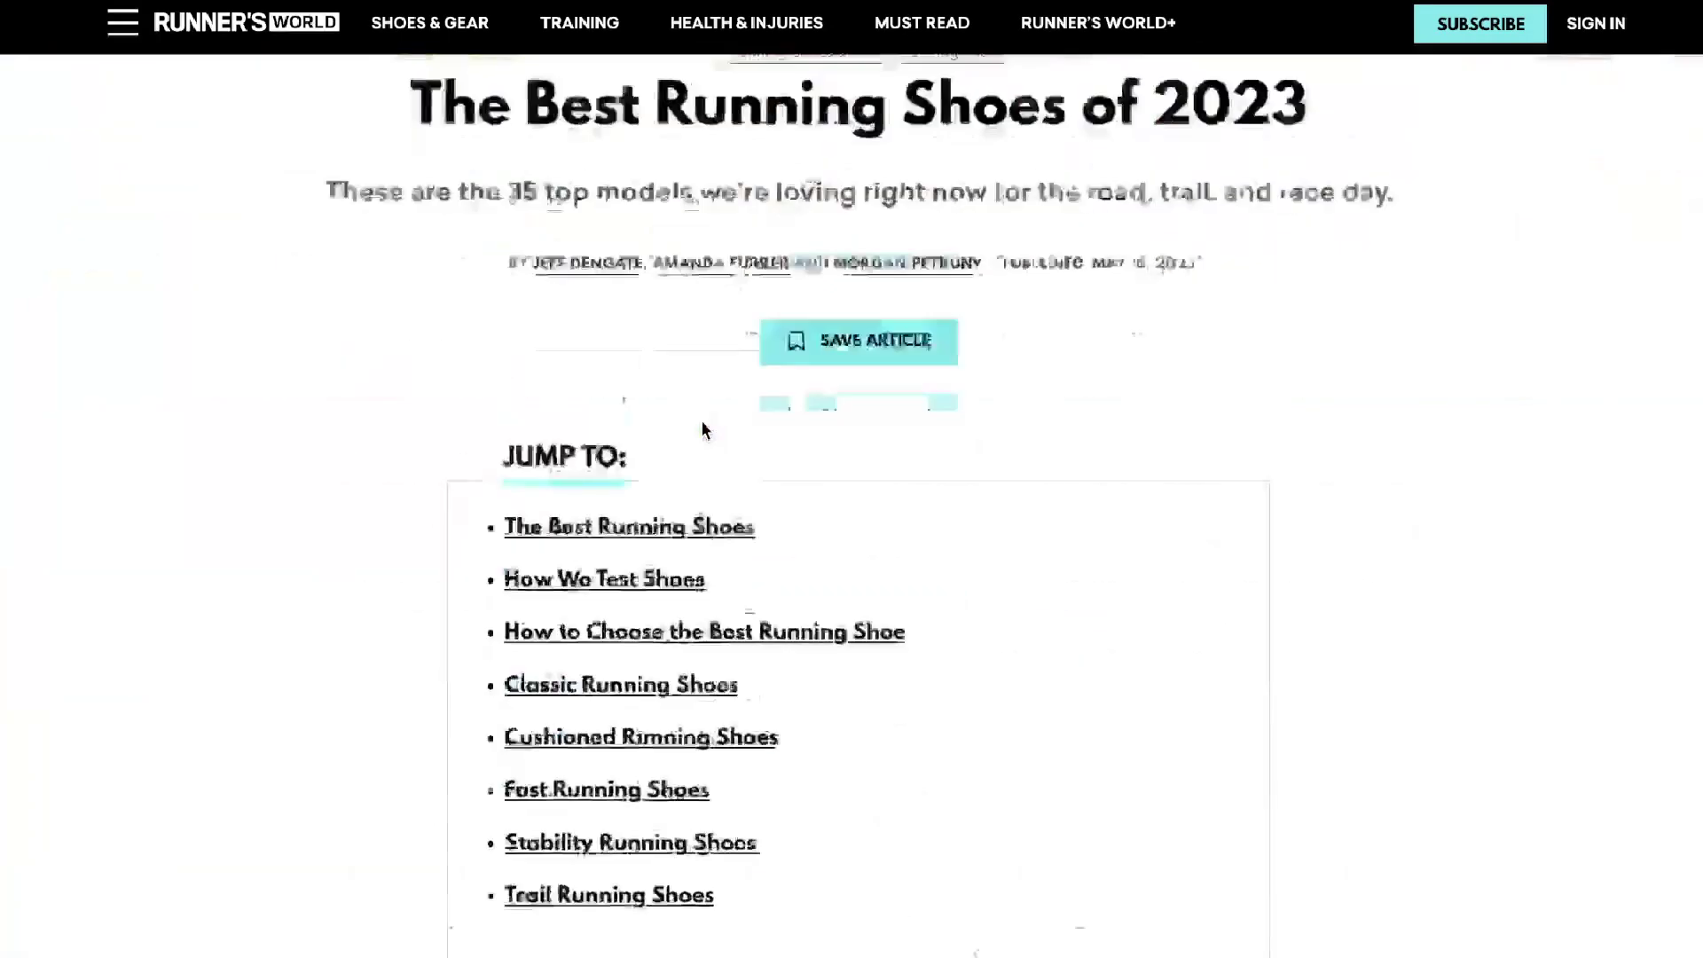
{"action": "scroll", "coordinate": [700, 429], "scroll_direction": "down", "scroll_amount": 5}
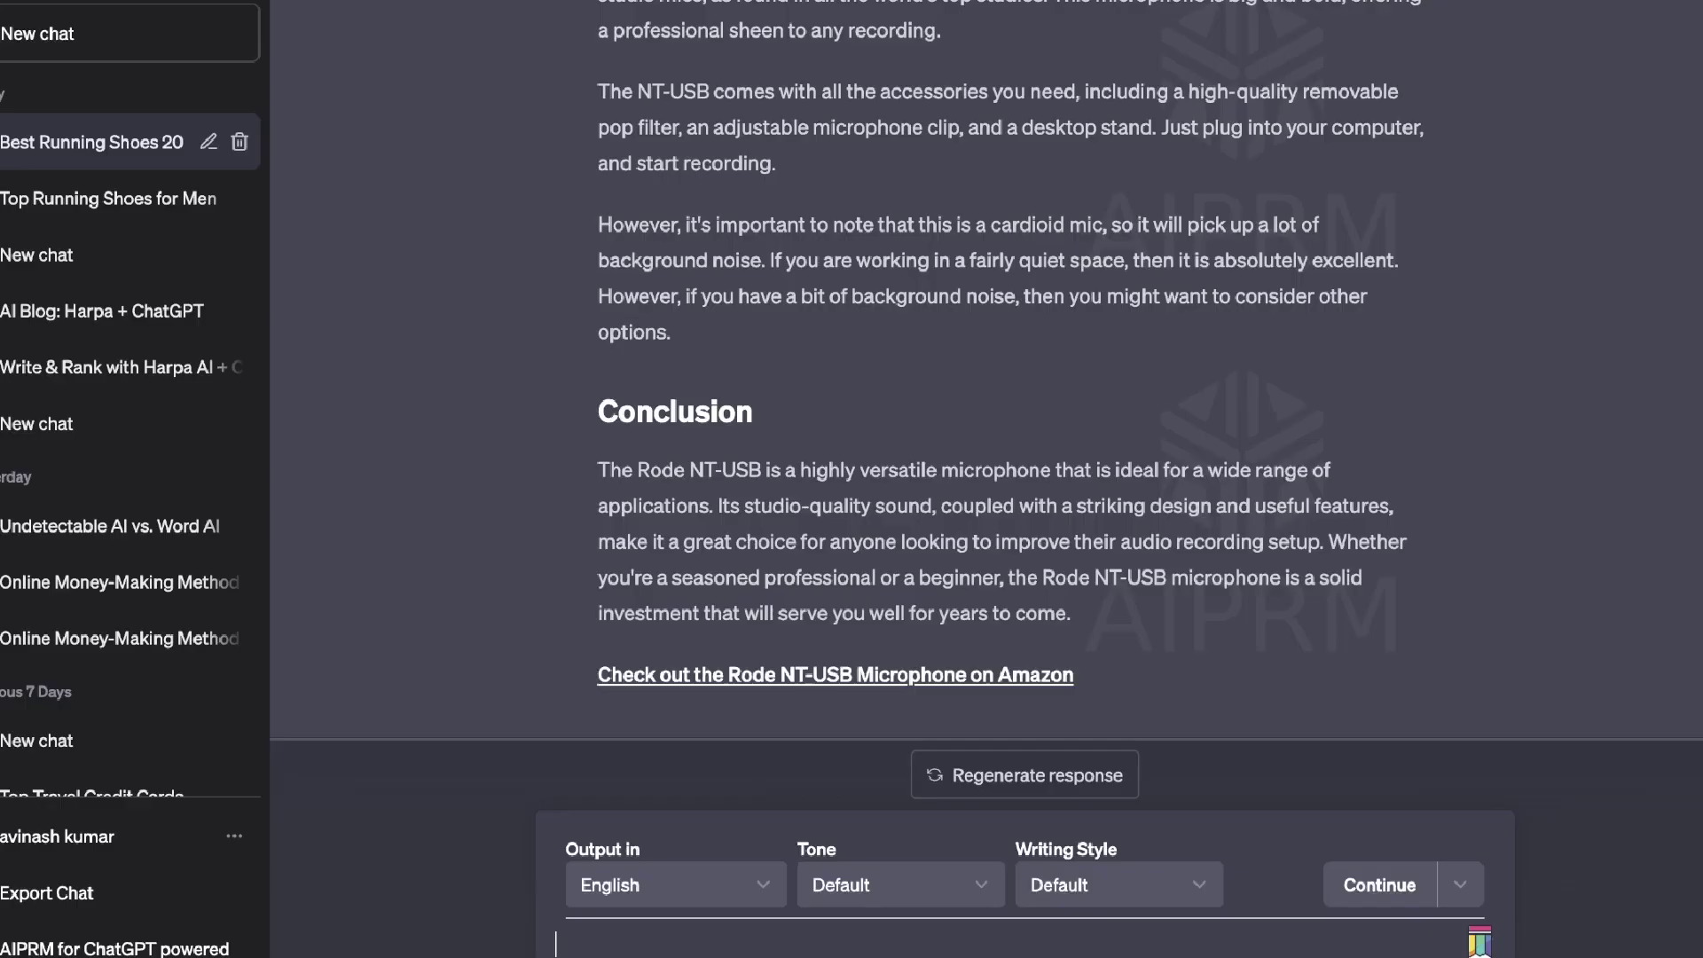
Paste the Runner's World URL and ask for its key ranking factors to outrank 'best running shoes'.
{"action": "type", "text": "https://www.runnersworld.com/gear/a19663621/best-running-shoes/"}
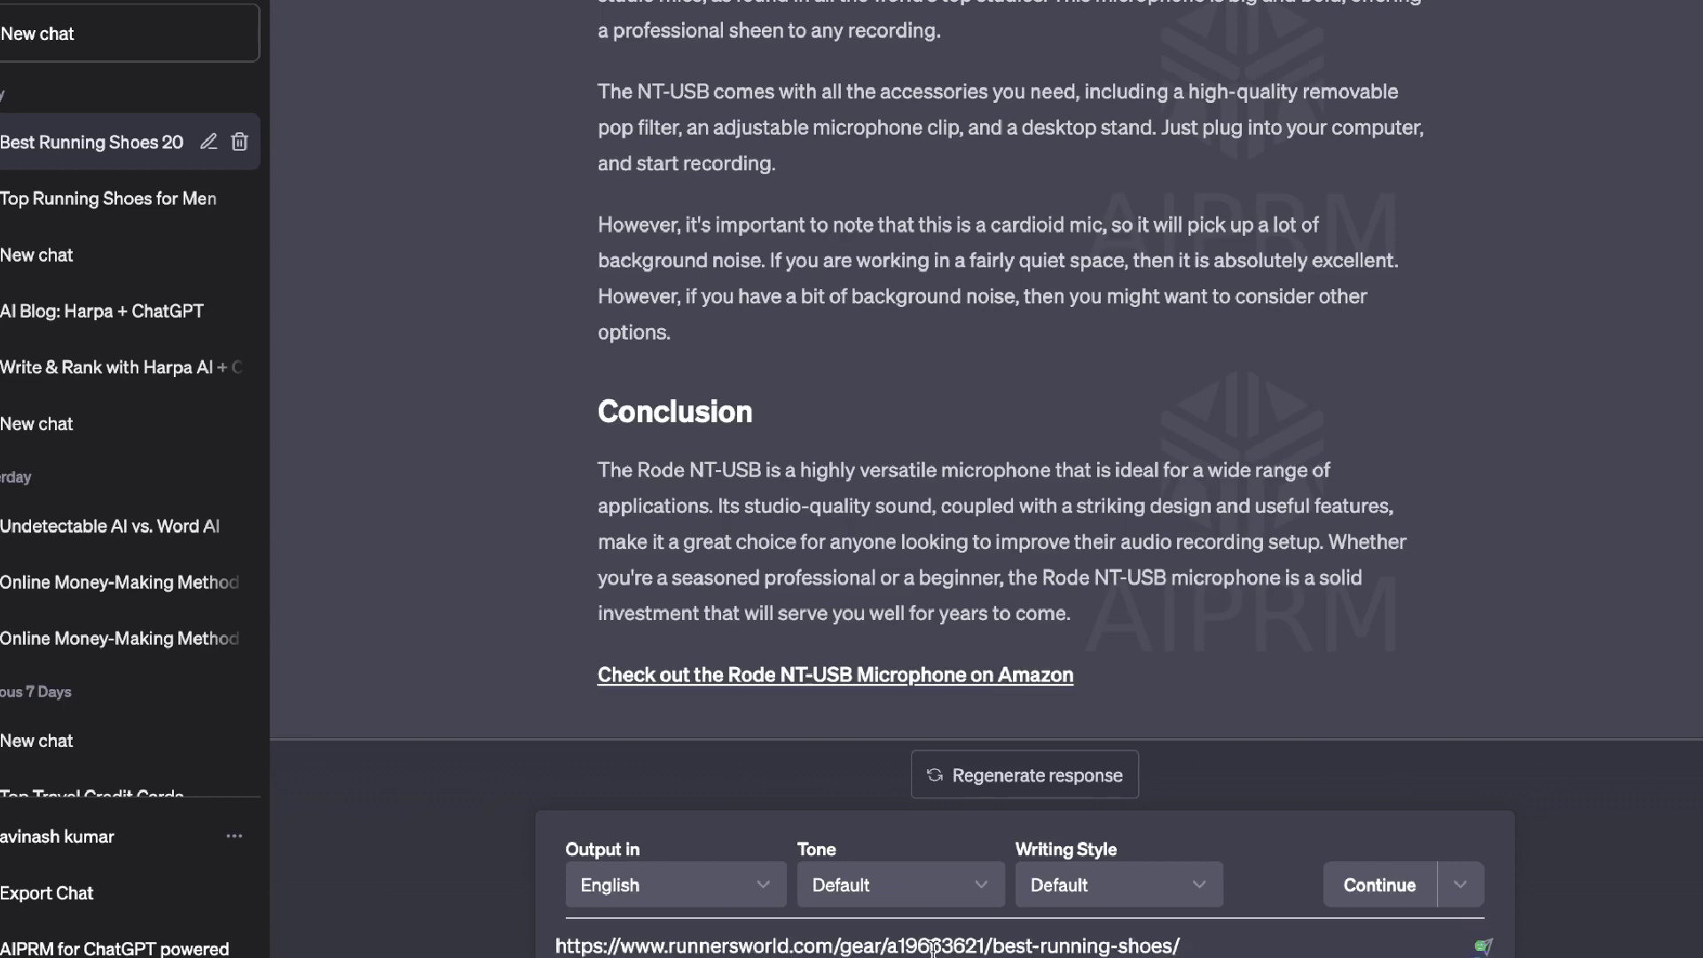
{"action": "type", "text": "extract all of the key ranking factors for this competior blog post that is ranking high on google and let me know what i need to do to outrank this blog for the keyword \"best running shoes\""}
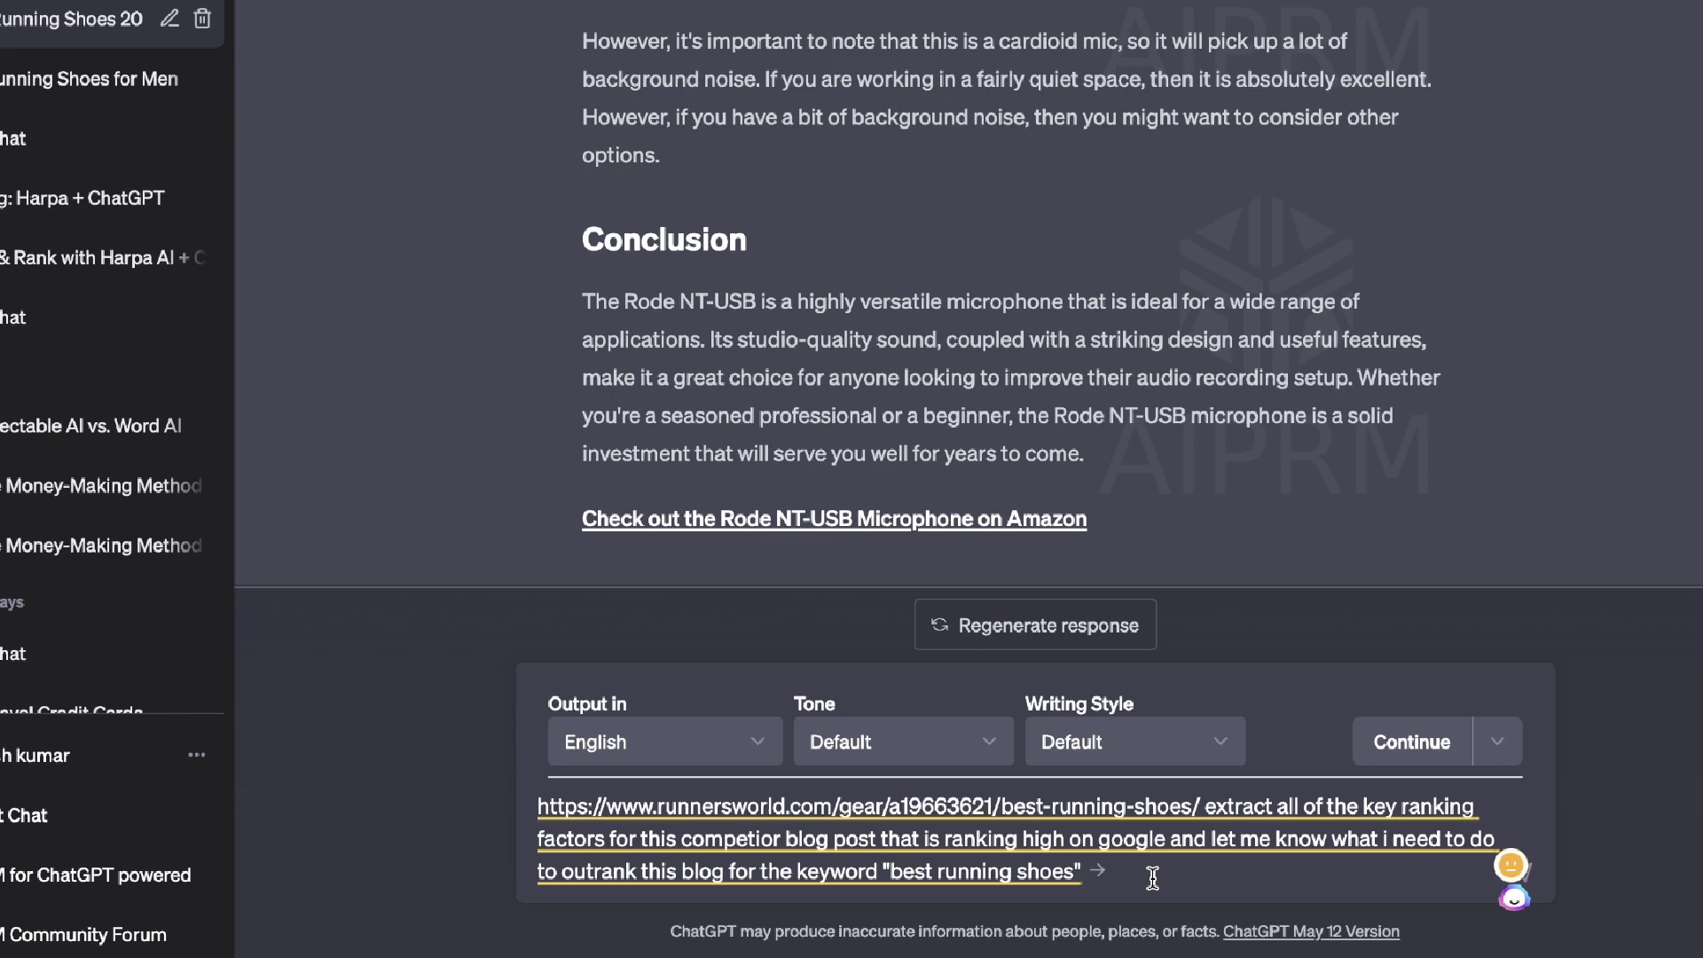
Send the ranking-factors request and review WebPilot's ten factors, from Quality Content to Domain Authority.
{"action": "key", "text": "Return"}
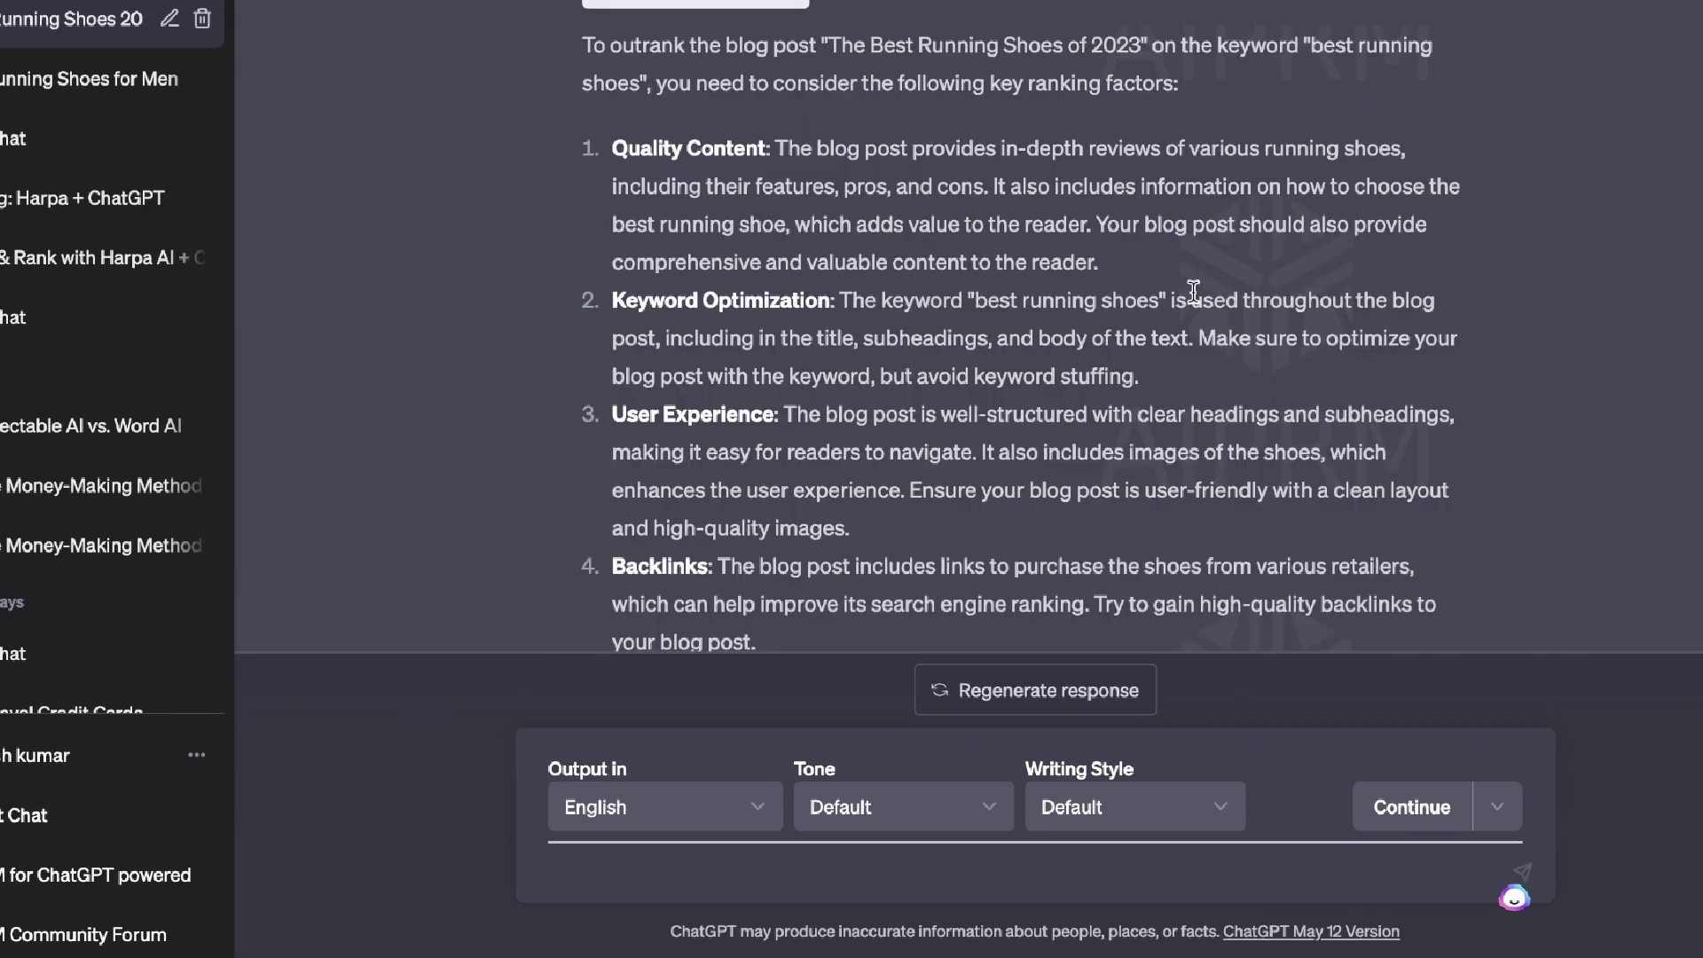
{"action": "scroll", "coordinate": [1194, 291], "scroll_direction": "down", "scroll_amount": 1}
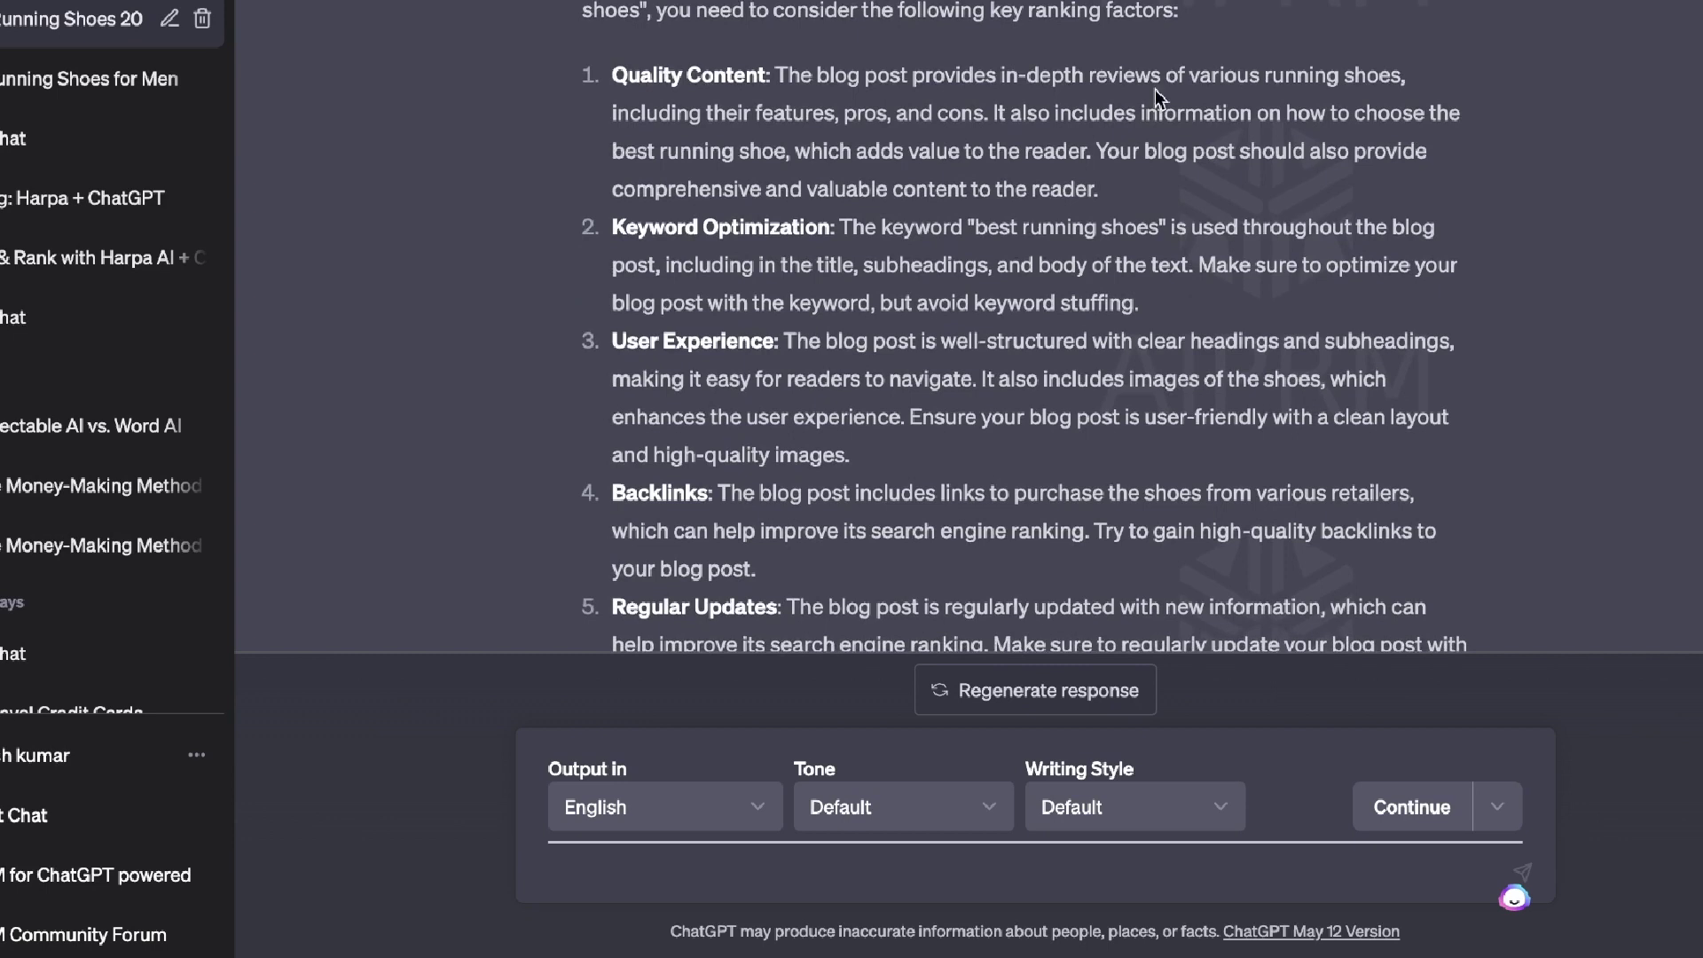
{"action": "scroll", "coordinate": [1032, 64], "scroll_direction": "down", "scroll_amount": 1}
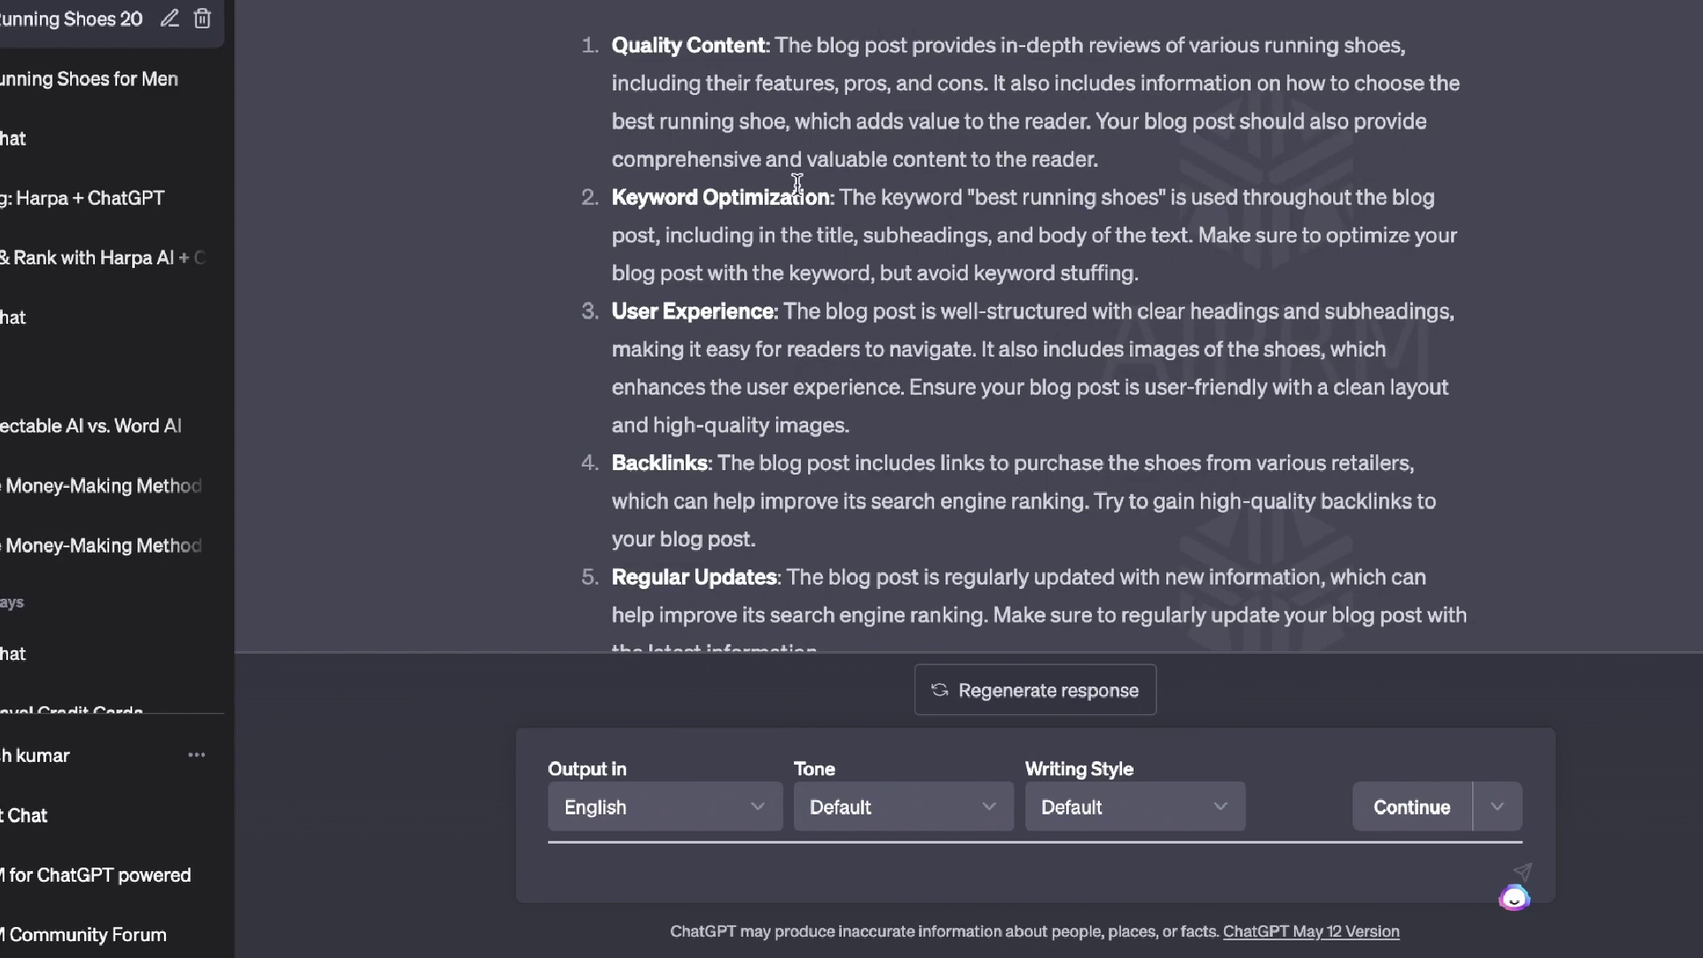
{"action": "scroll", "coordinate": [1013, 174], "scroll_direction": "down", "scroll_amount": 1}
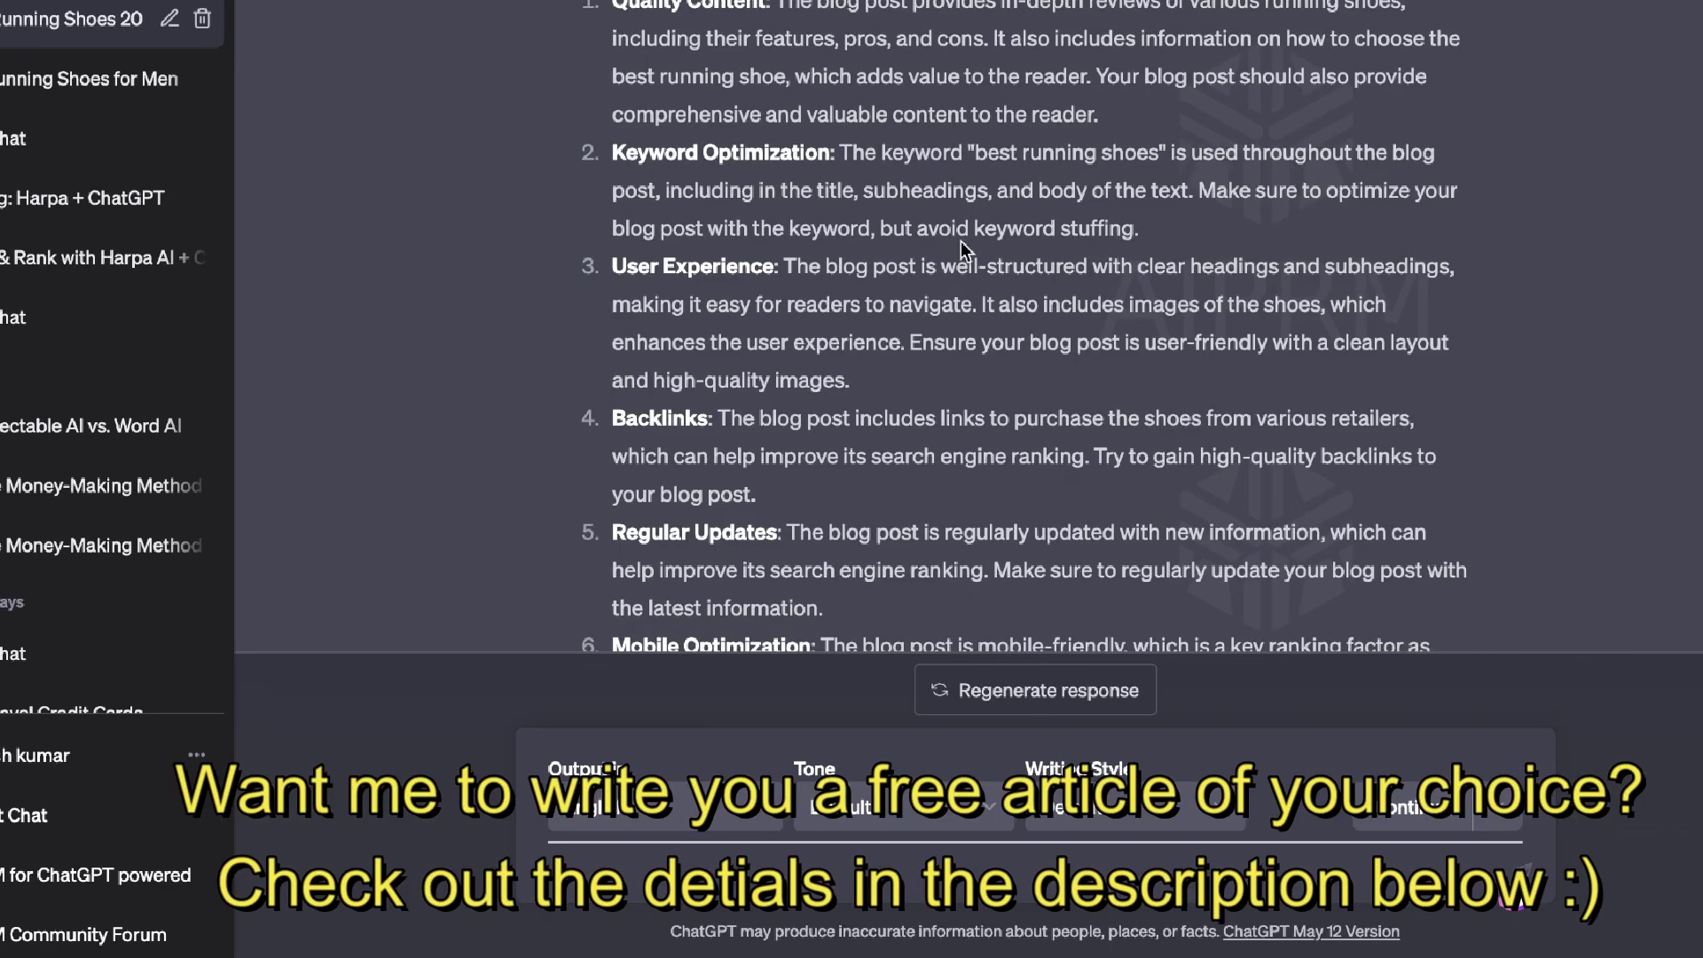
{"action": "scroll", "coordinate": [1079, 216], "scroll_direction": "down", "scroll_amount": 1}
{"action": "scroll", "coordinate": [1079, 216], "scroll_direction": "down", "scroll_amount": 1}
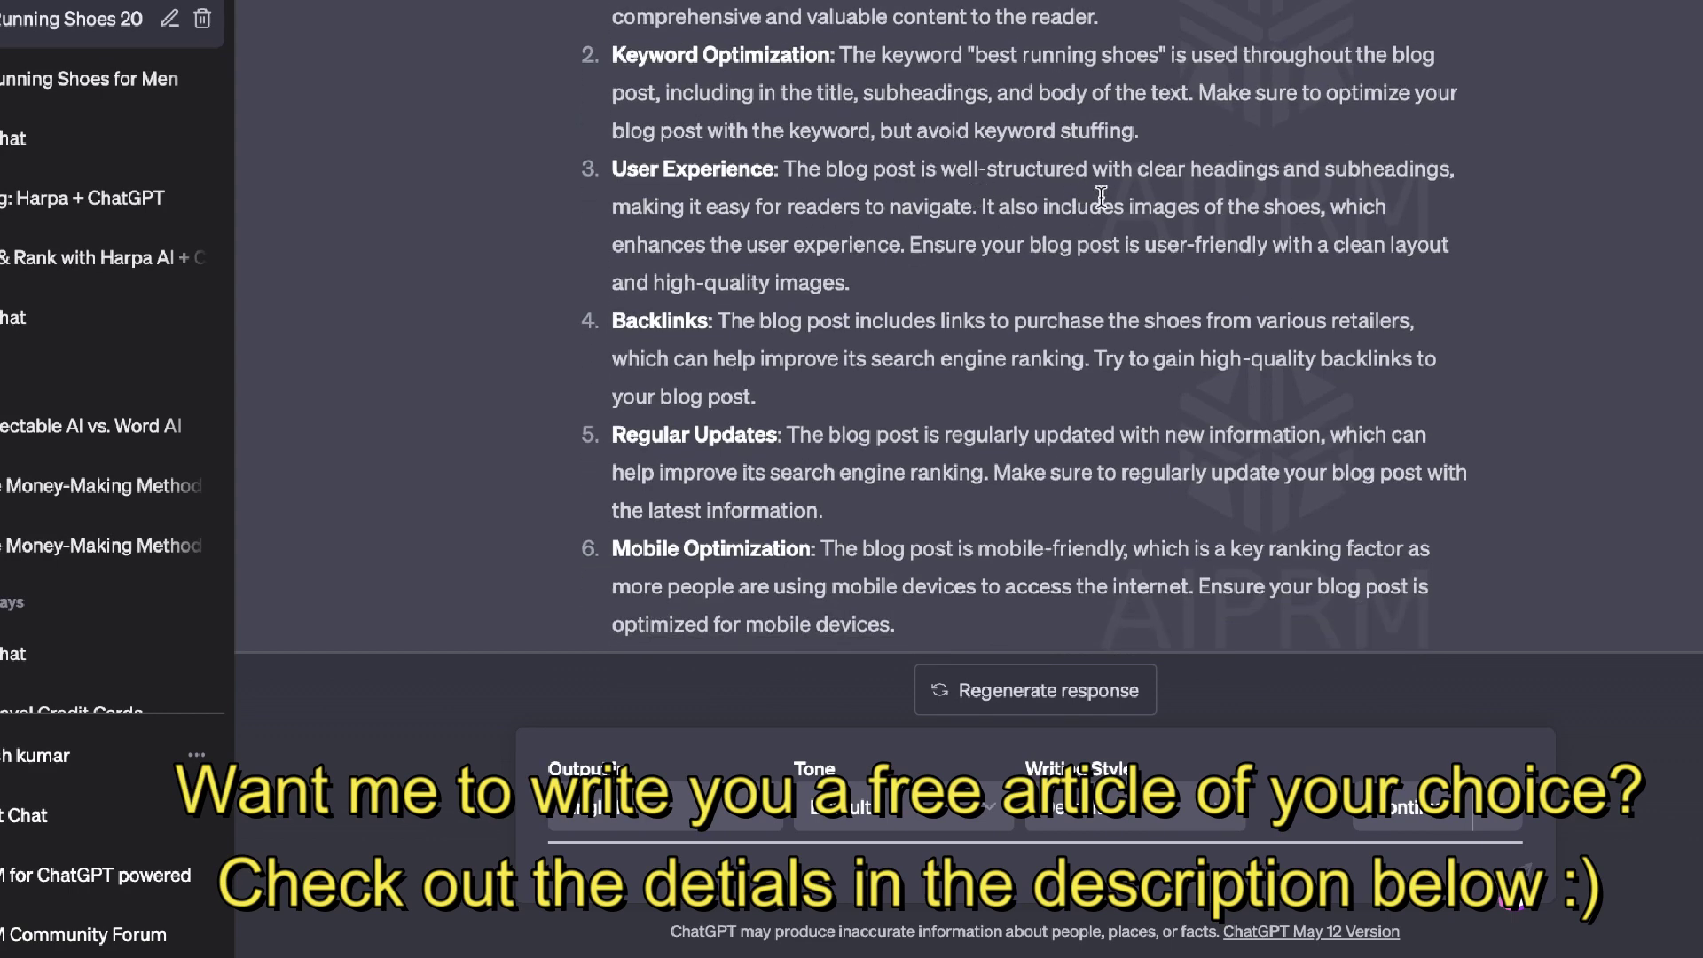
{"action": "scroll", "coordinate": [1302, 199], "scroll_direction": "down", "scroll_amount": 4}
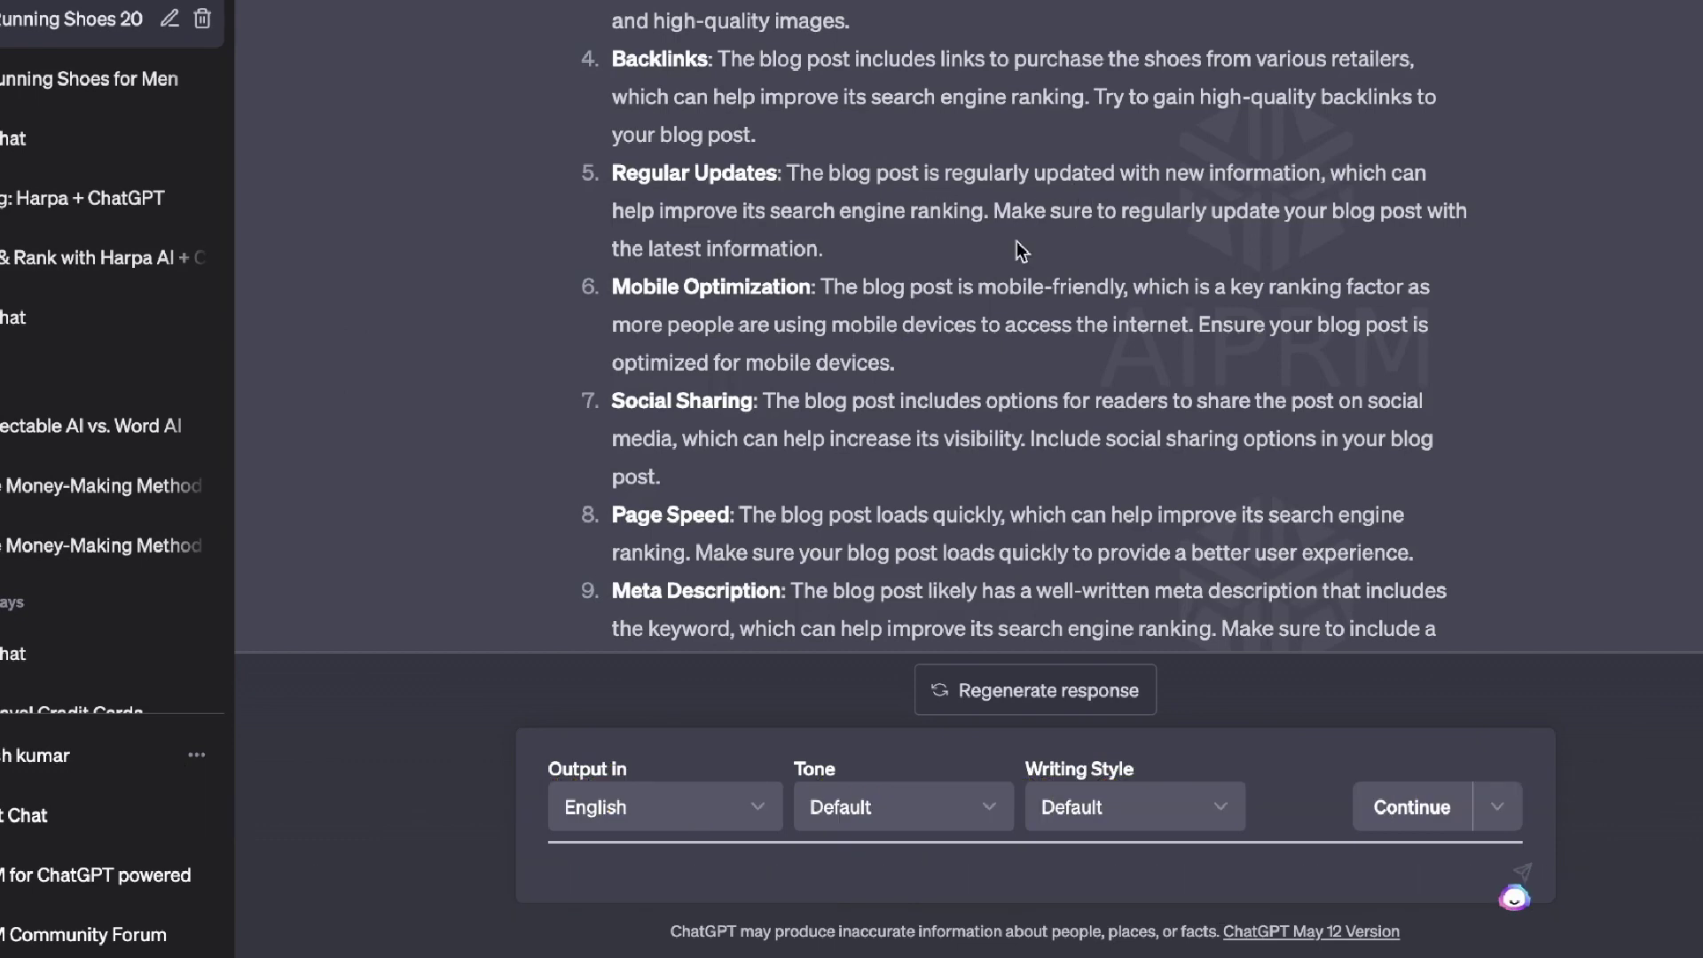
{"action": "scroll", "coordinate": [1016, 241], "scroll_direction": "down", "scroll_amount": 1}
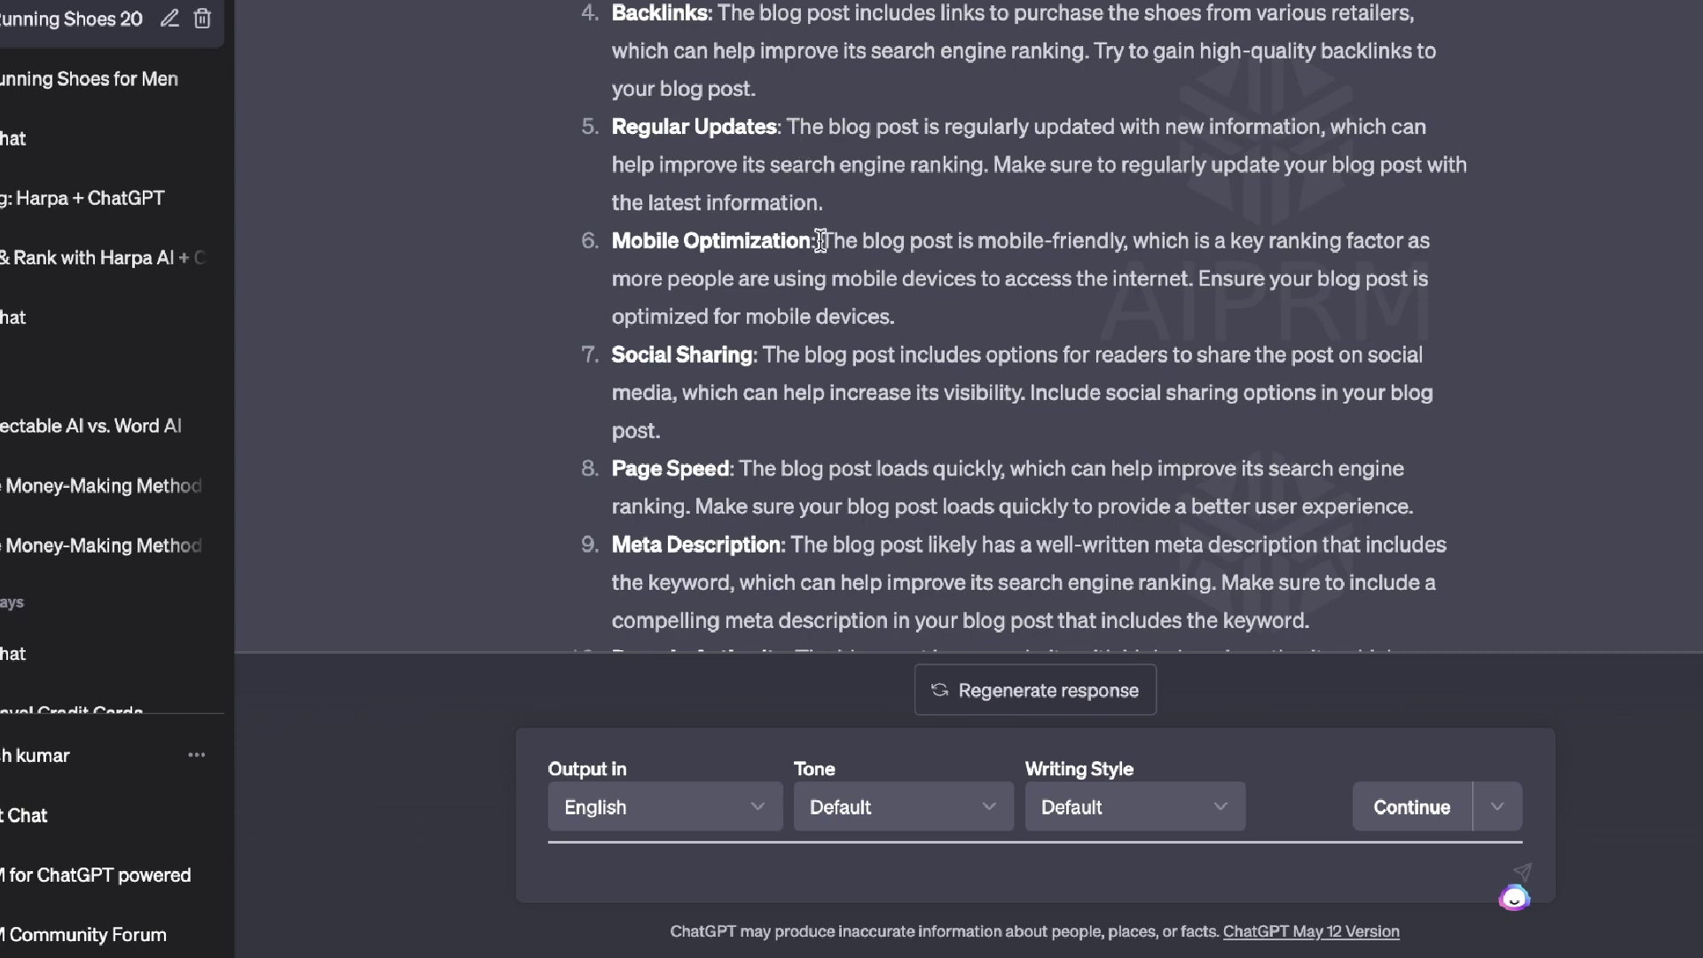
{"action": "scroll", "coordinate": [834, 257], "scroll_direction": "down", "scroll_amount": 1}
{"action": "scroll", "coordinate": [781, 319], "scroll_direction": "down", "scroll_amount": 1}
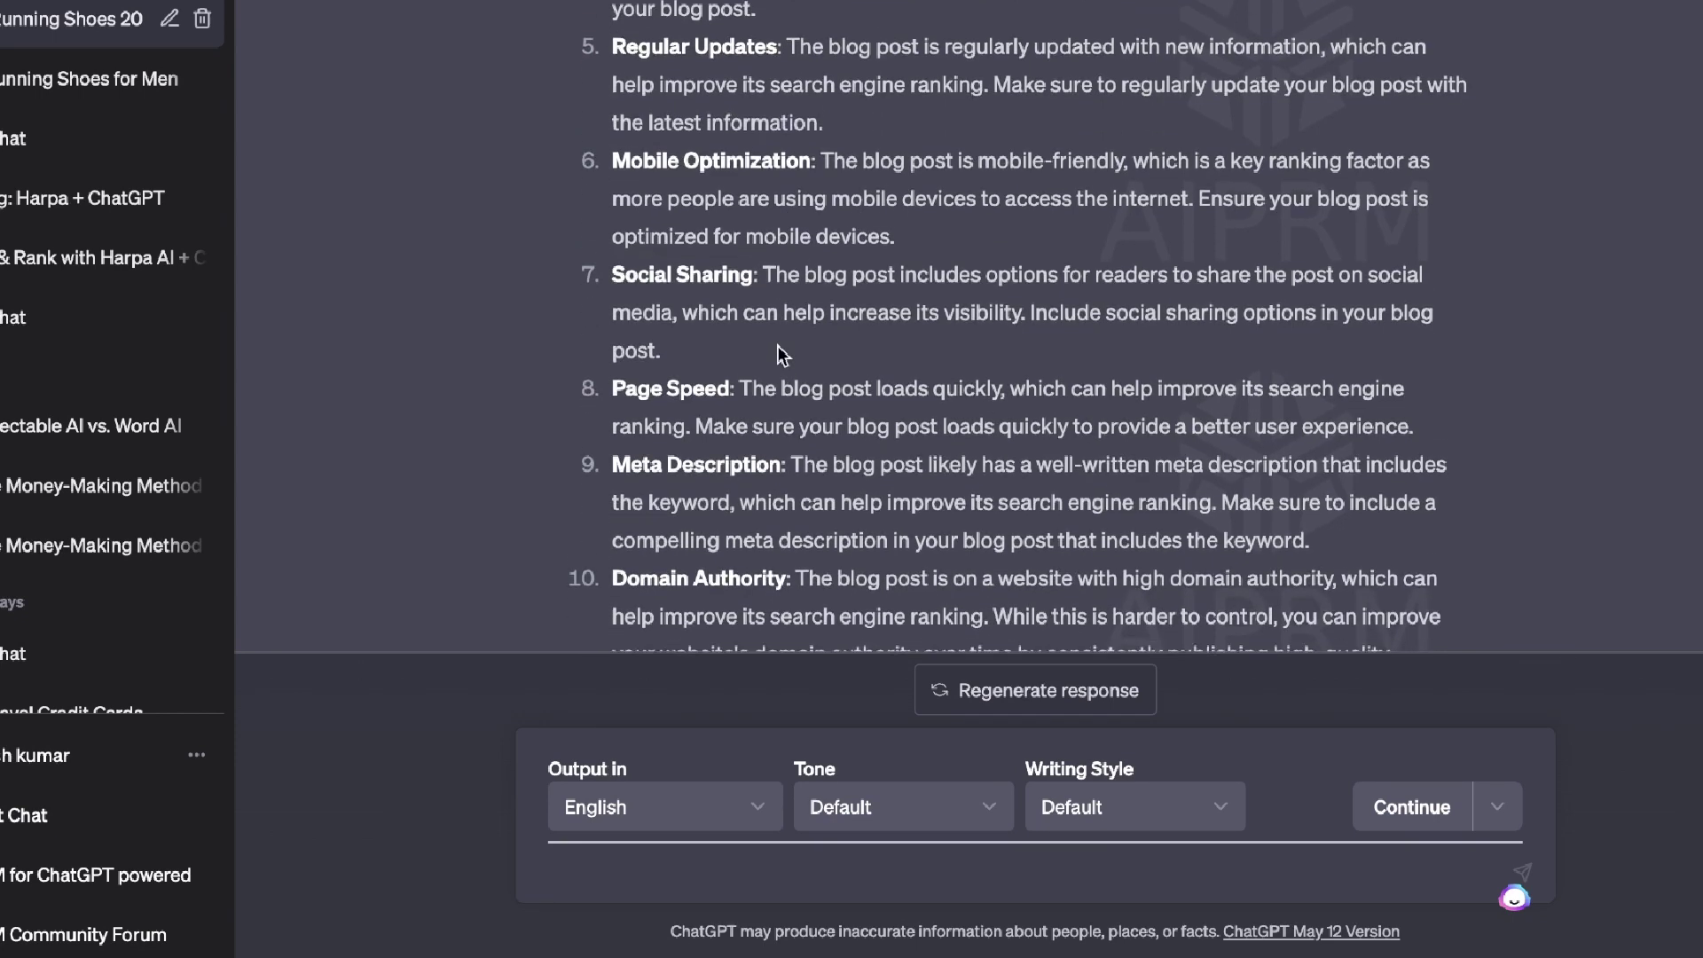
{"action": "scroll", "coordinate": [817, 391], "scroll_direction": "down", "scroll_amount": 1}
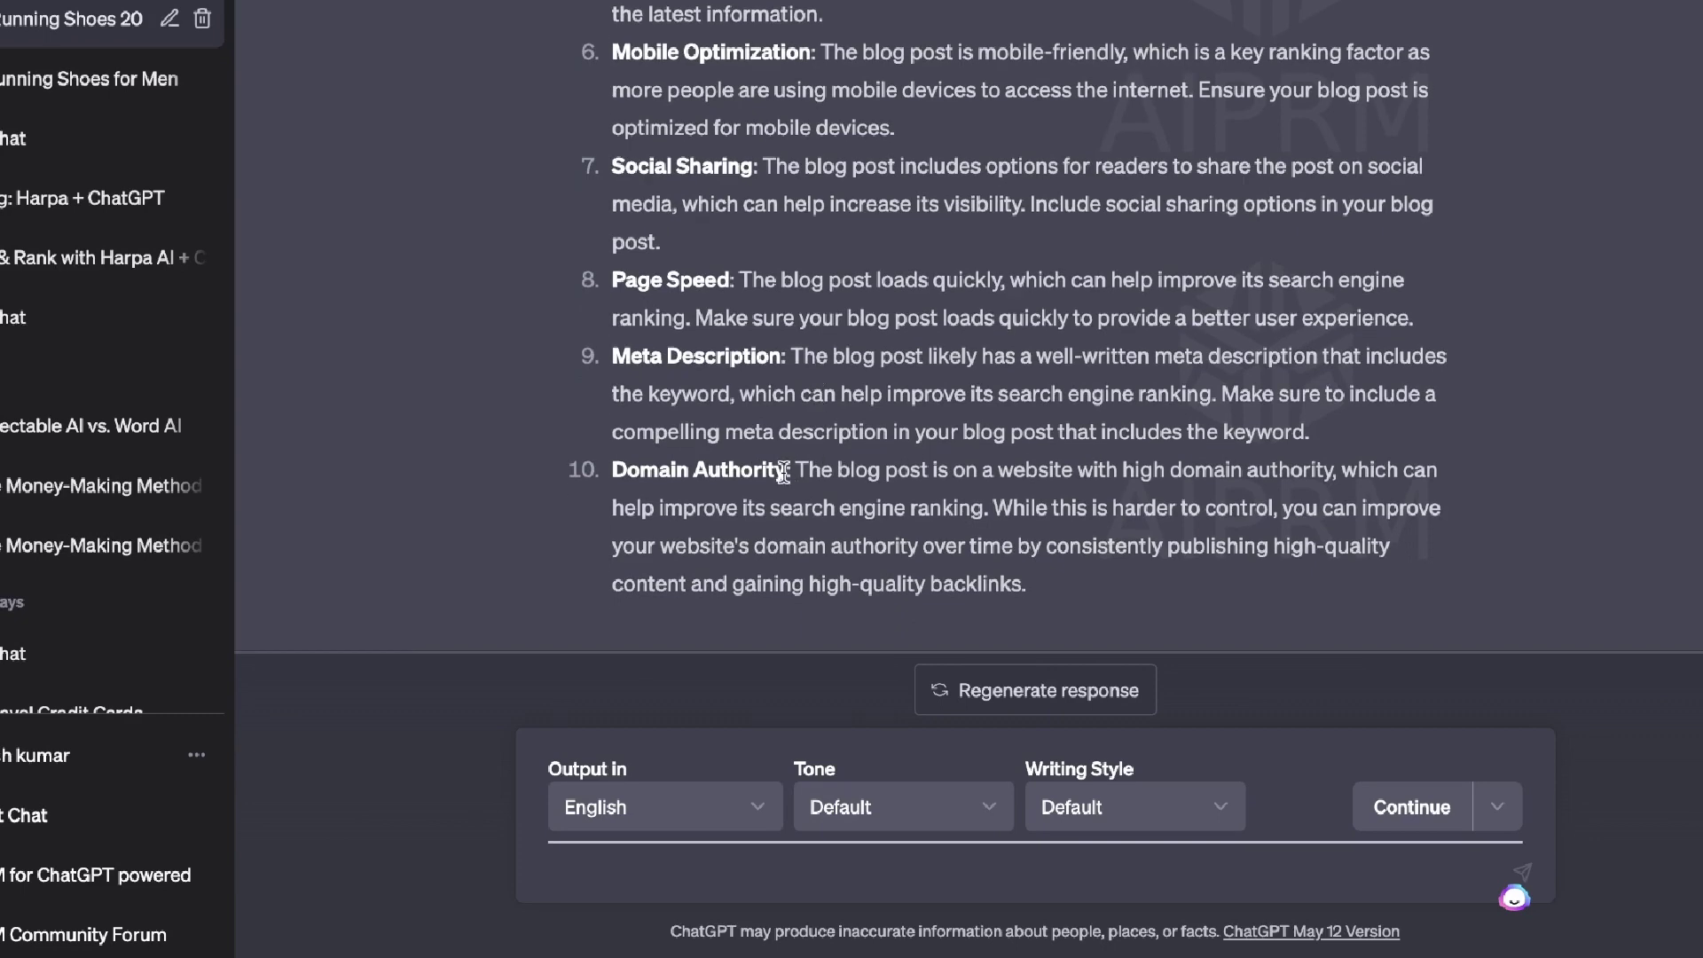
{"action": "scroll", "coordinate": [783, 470], "scroll_direction": "up", "scroll_amount": 2}
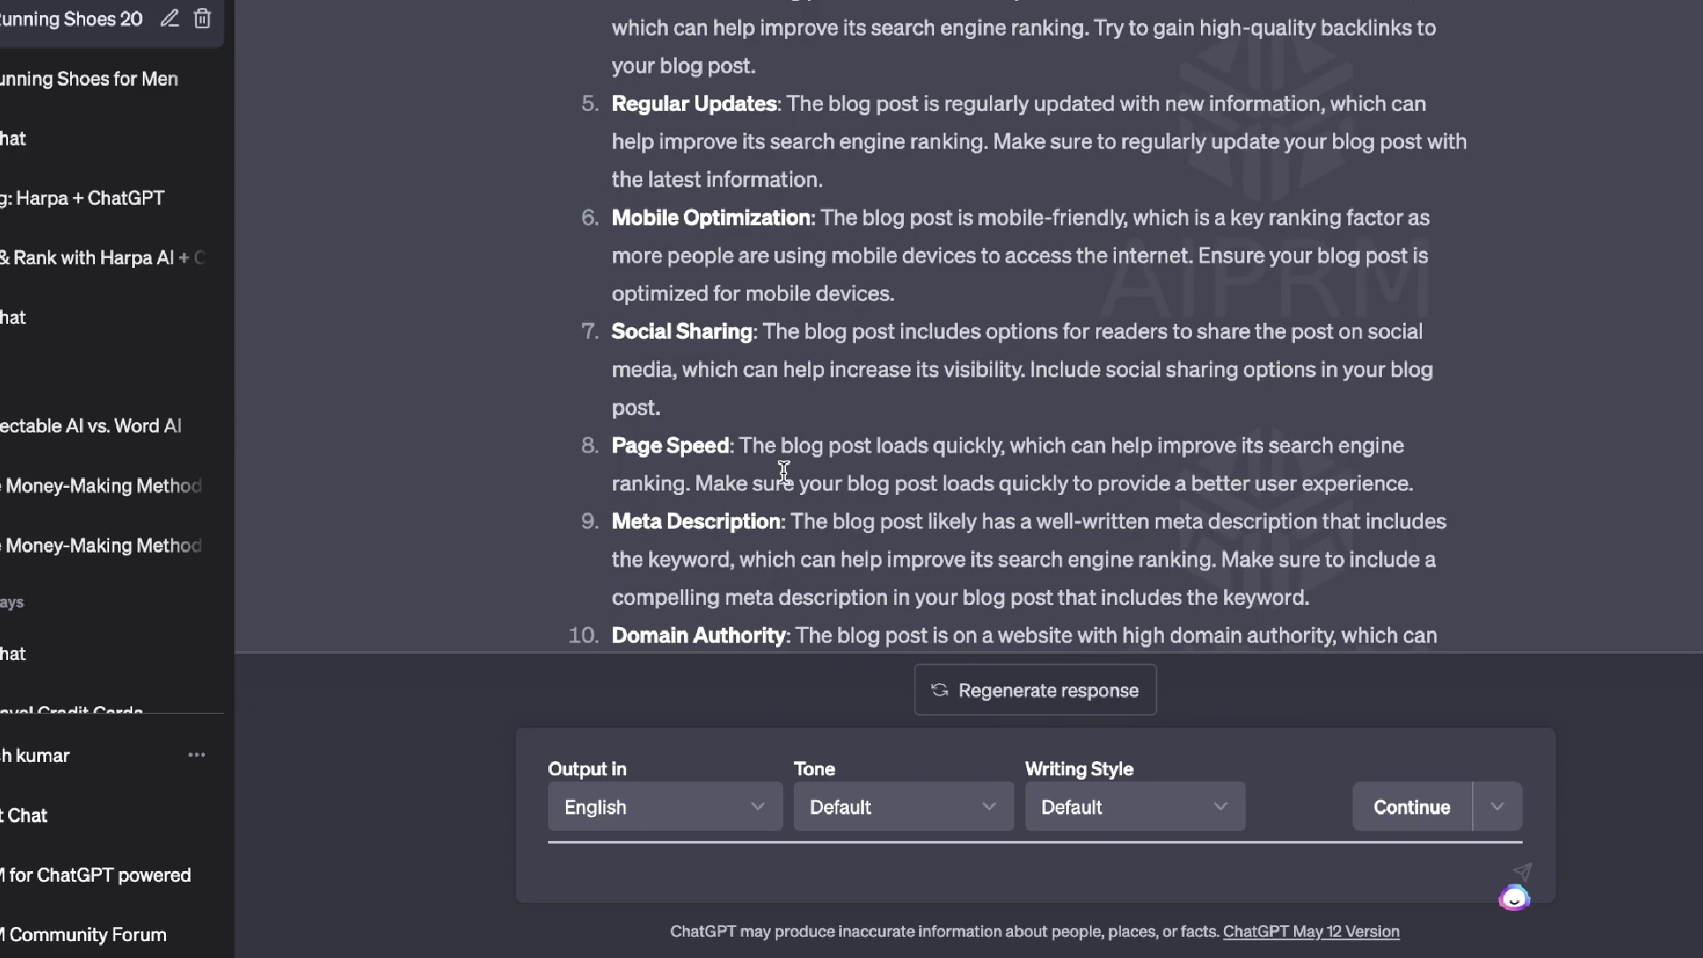
{"action": "scroll", "coordinate": [784, 470], "scroll_direction": "up", "scroll_amount": 4}
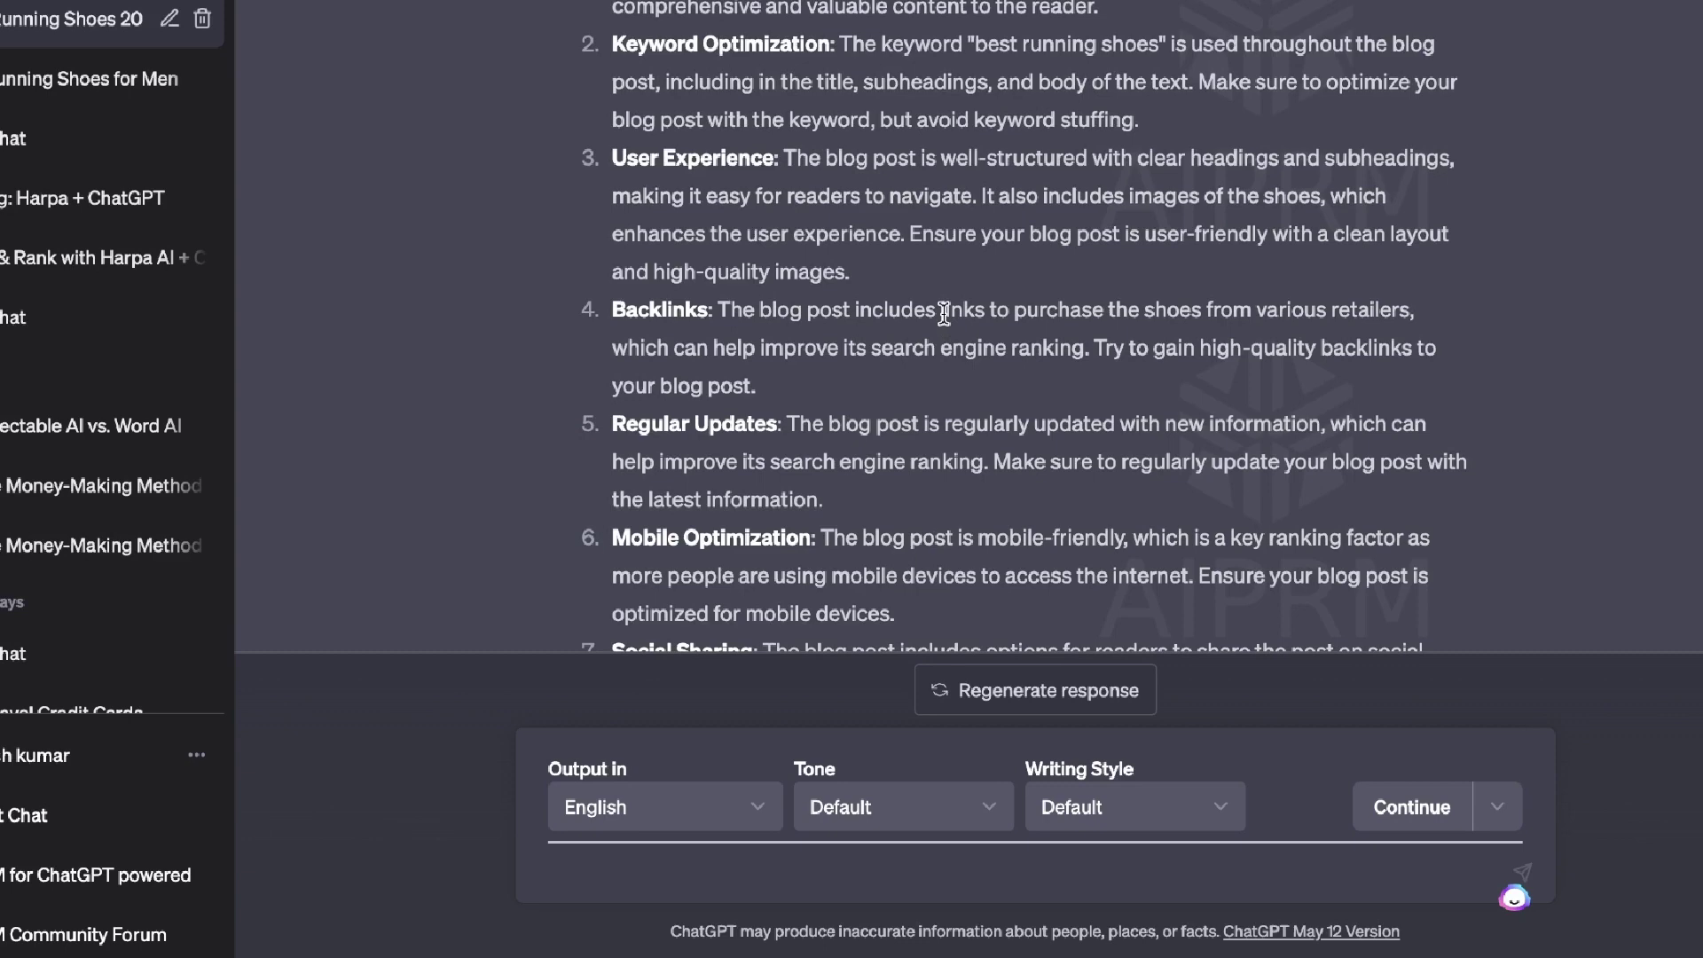
{"action": "scroll", "coordinate": [944, 313], "scroll_direction": "up", "scroll_amount": 4}
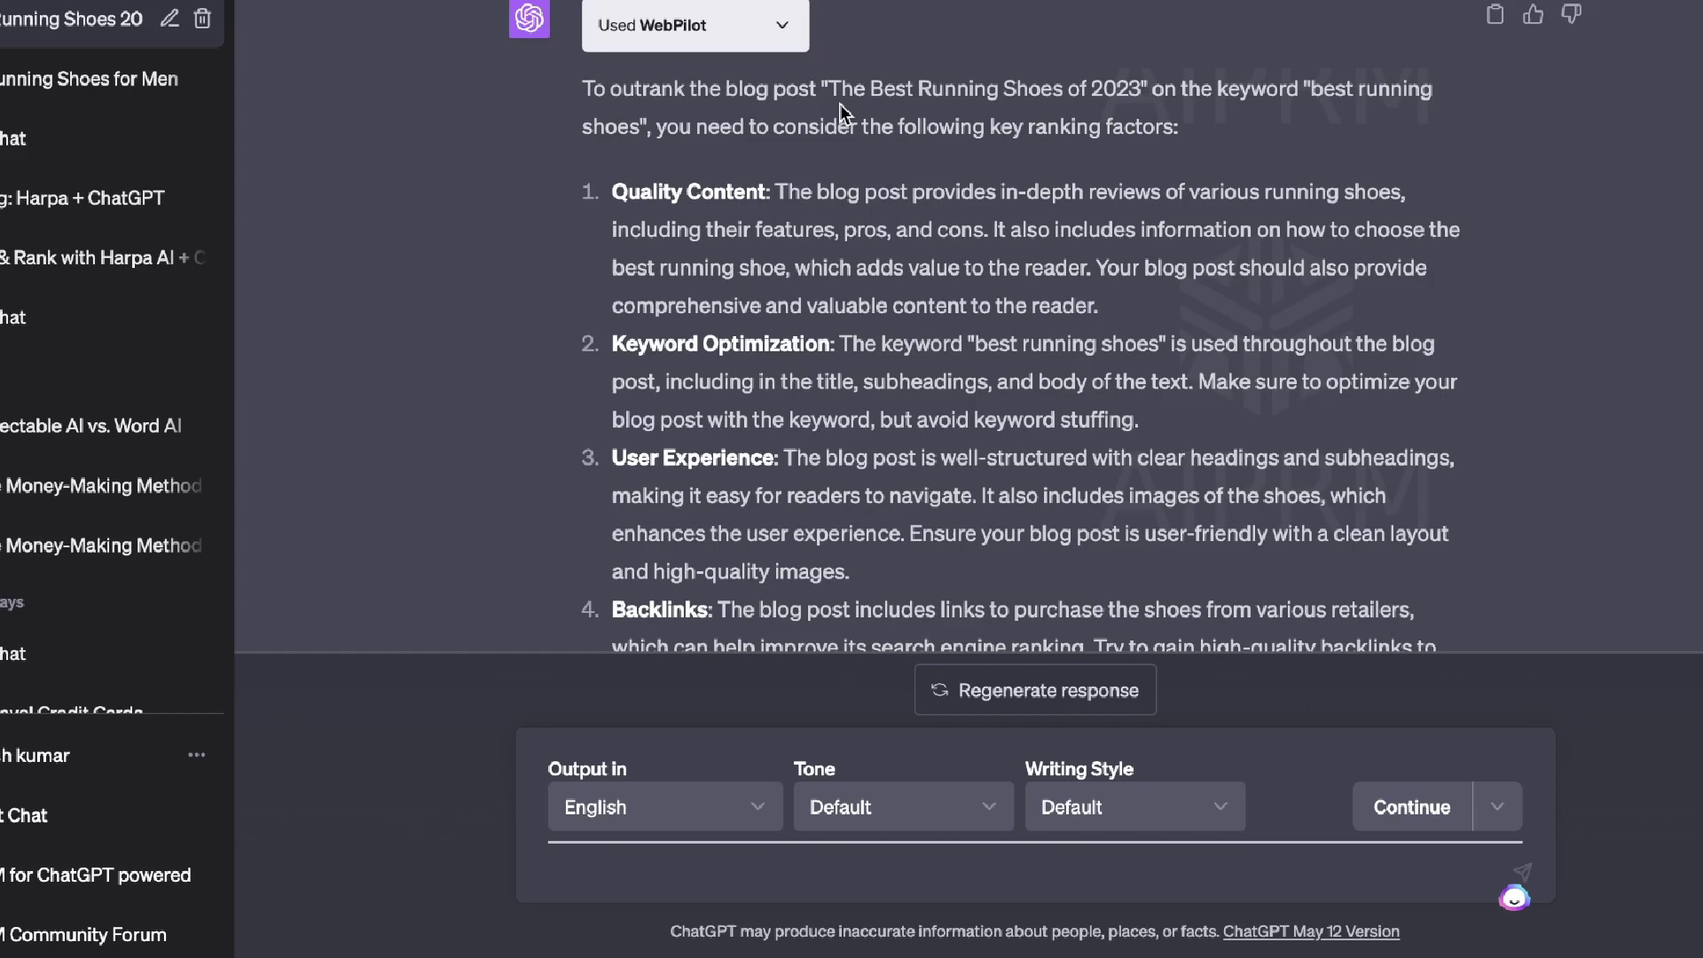
Paste the Runner's World keyword-table prompt and correct 'were' to 'was'.
{"action": "scroll", "coordinate": [1020, 443], "scroll_direction": "down", "scroll_amount": 10}
{"action": "type", "text": "https://www.runnersworld.com/gear/a19663621/best-running-shoes/ extract all of the main keywords related to best running shoes, variations of this keyword and lsi keywords from this blog post including the number of times the keywords were used. Format it in an easy to read table"}
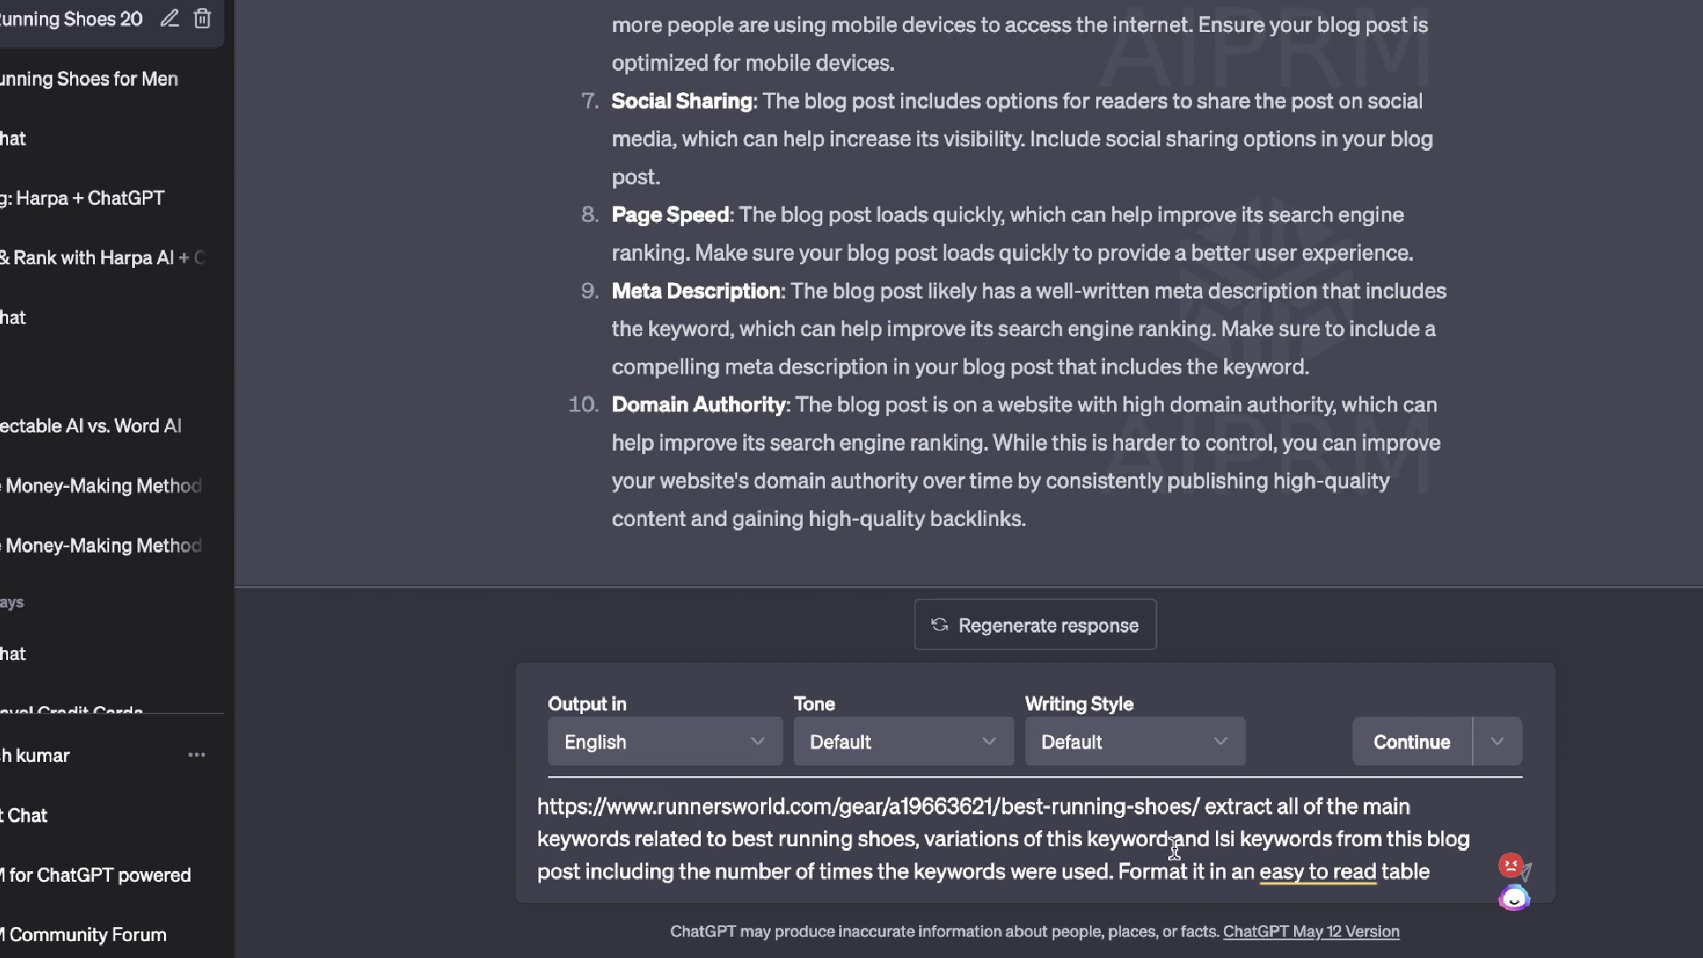
{"action": "left_click", "coordinate": [1054, 871]}
{"action": "key", "text": "BackSpace"}
{"action": "key", "text": "BackSpace"}
{"action": "key", "text": "BackSpace"}
{"action": "type", "text": "as"}
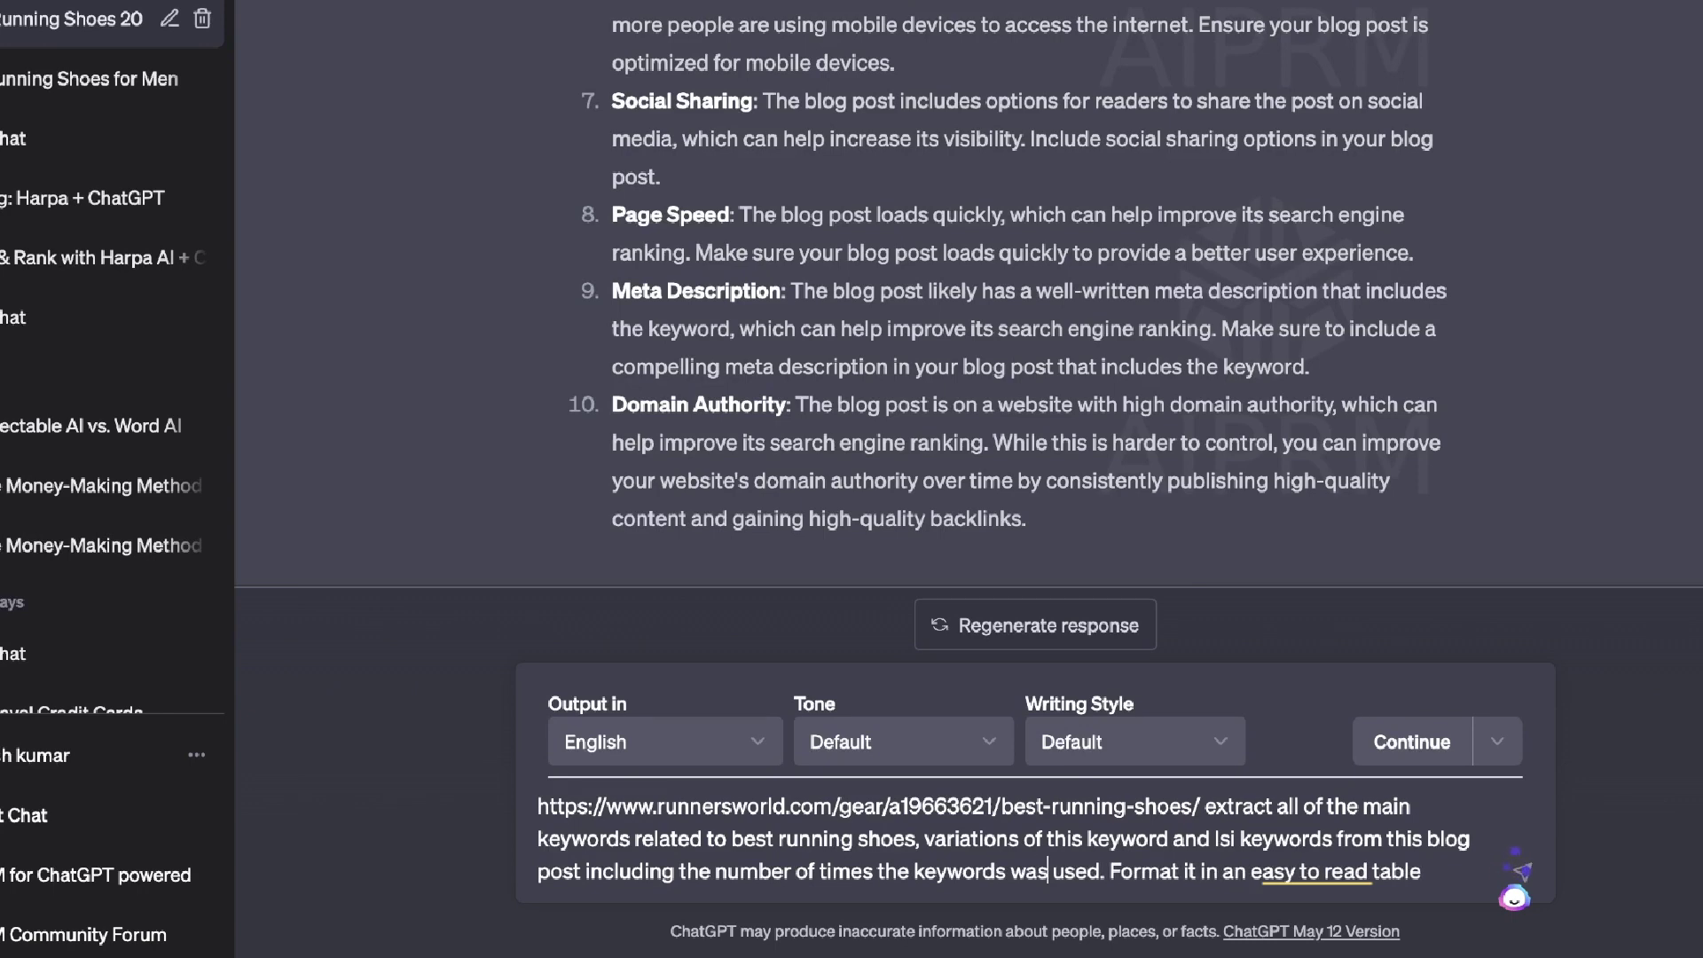
{"action": "left_click", "coordinate": [1519, 872]}
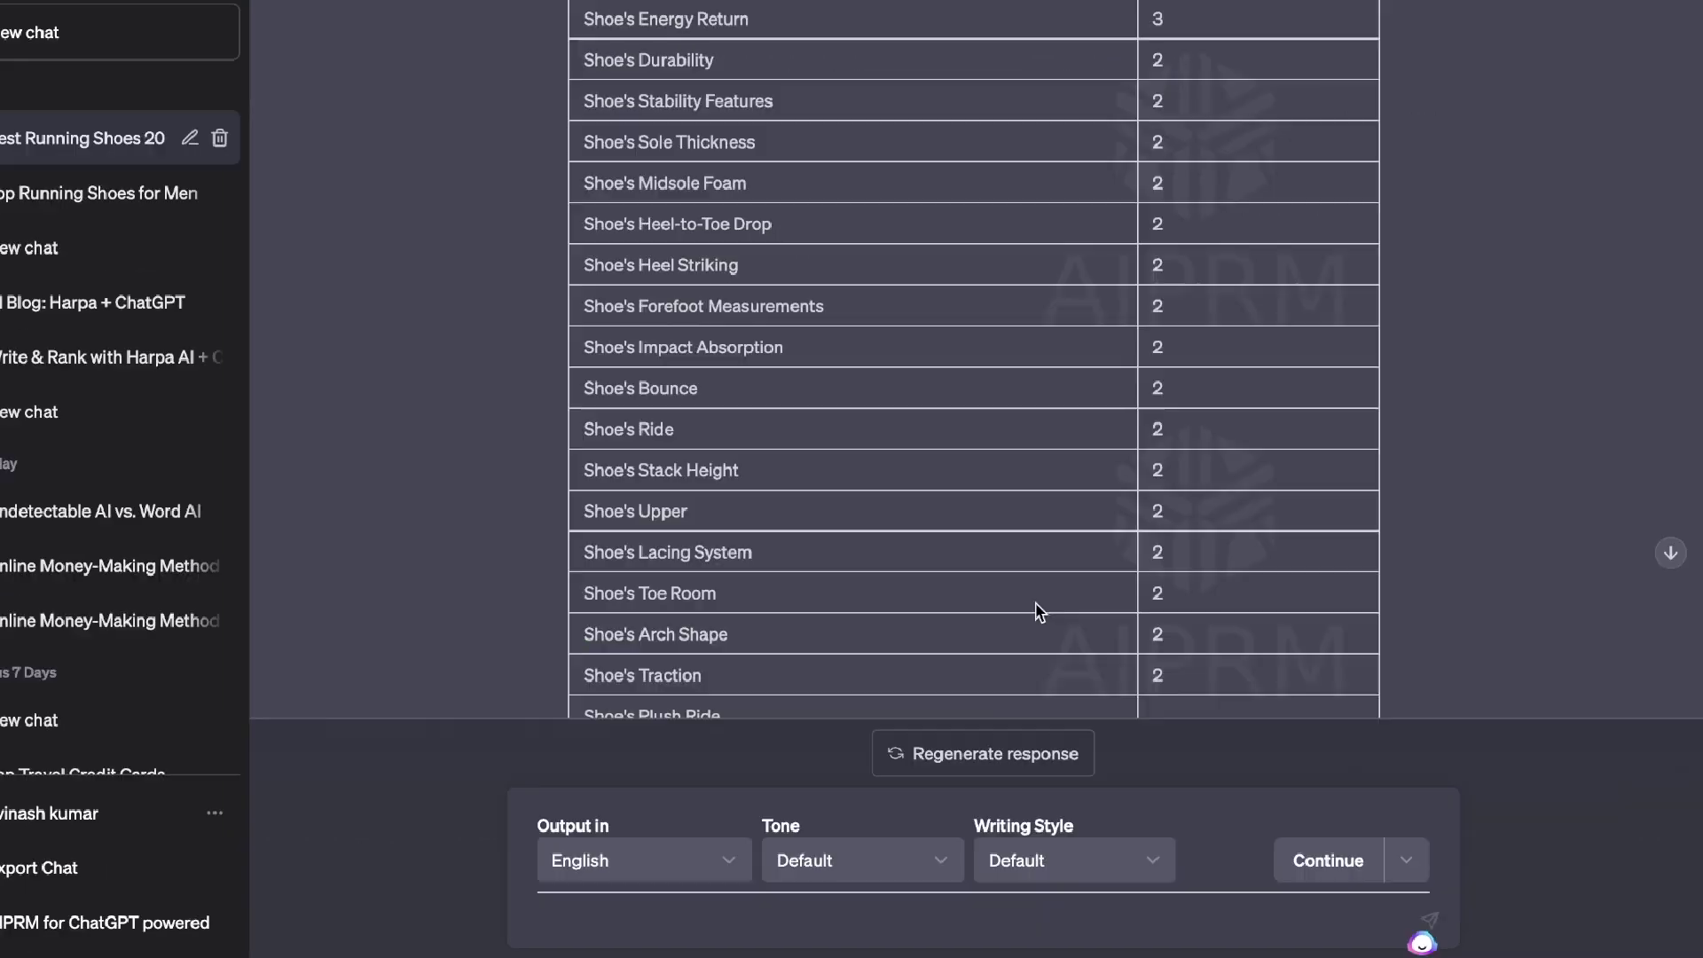
{"action": "scroll", "coordinate": [1039, 610], "scroll_direction": "up", "scroll_amount": 8}
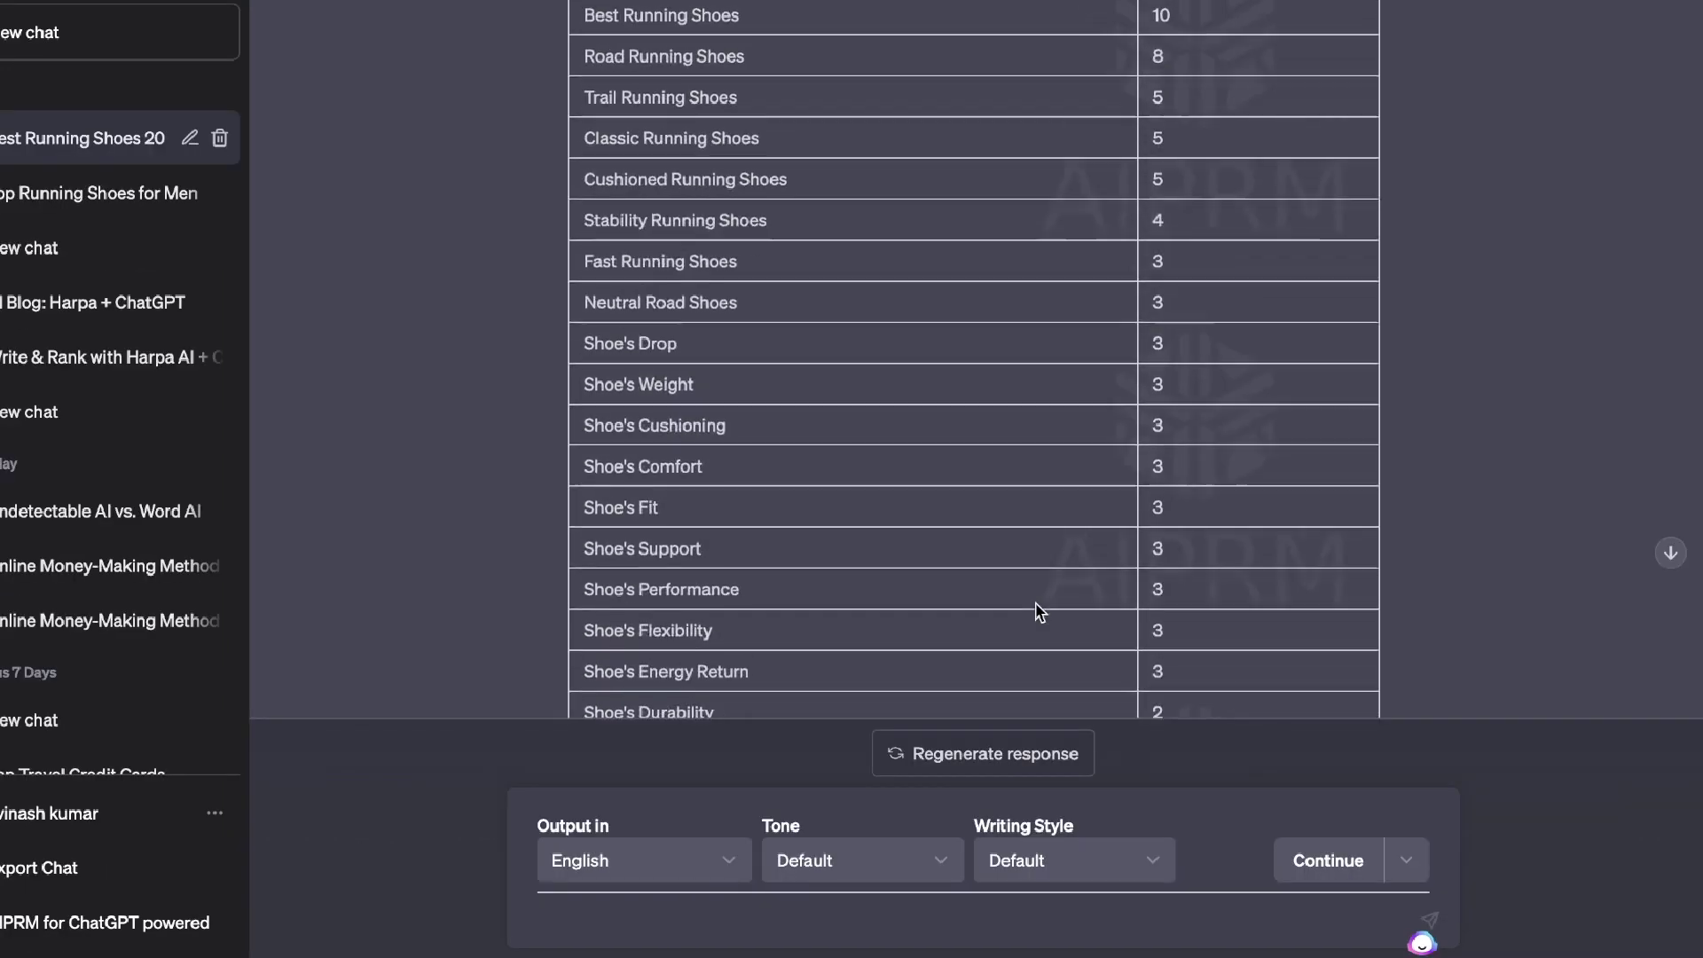
{"action": "scroll", "coordinate": [1040, 610], "scroll_direction": "up", "scroll_amount": 2}
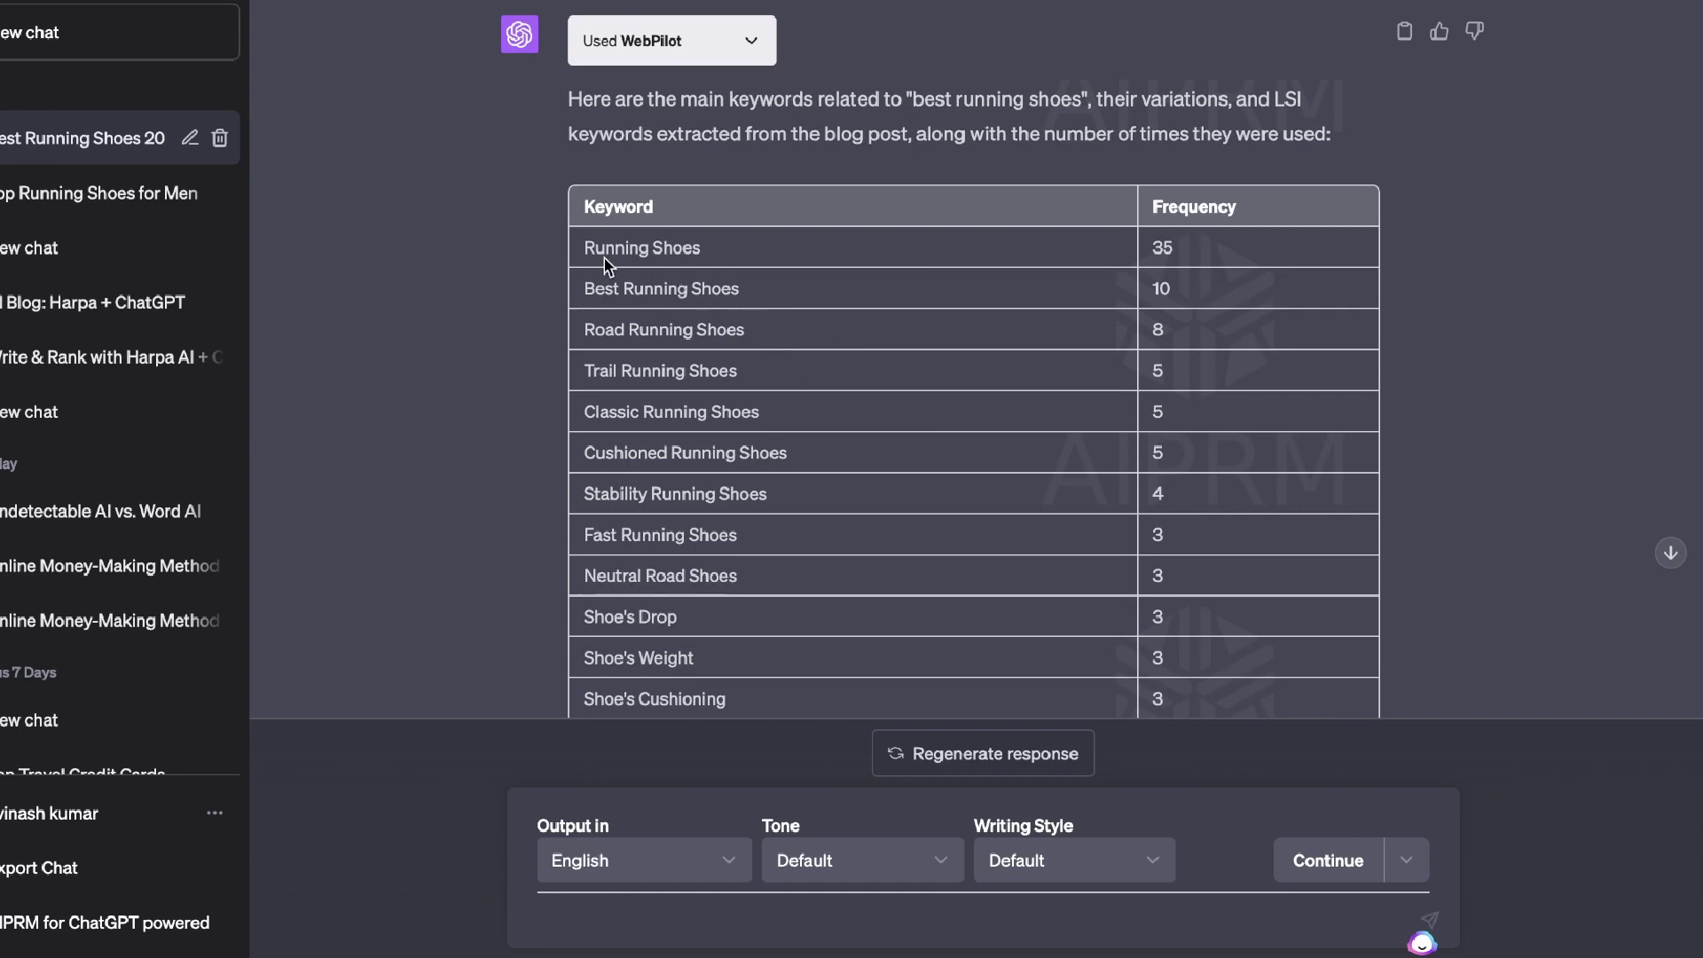
{"action": "triple_click", "coordinate": [705, 252]}
{"action": "key", "text": "ctrl+c"}
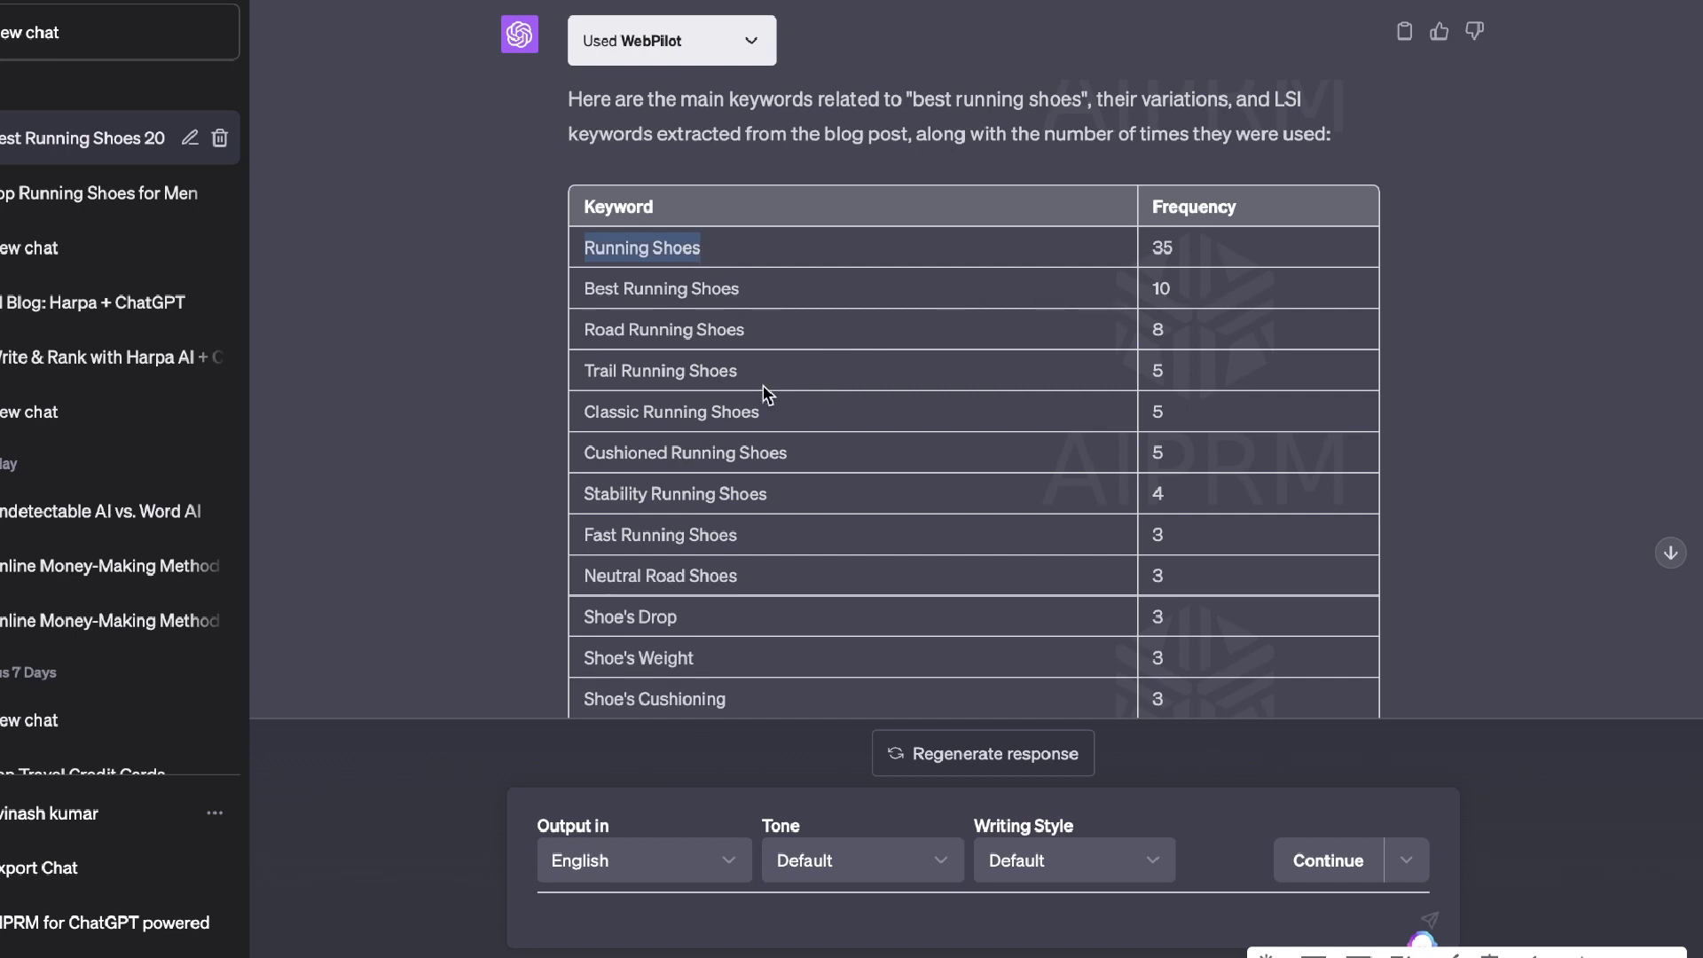
{"action": "scroll", "coordinate": [1008, 441], "scroll_direction": "down", "scroll_amount": 7}
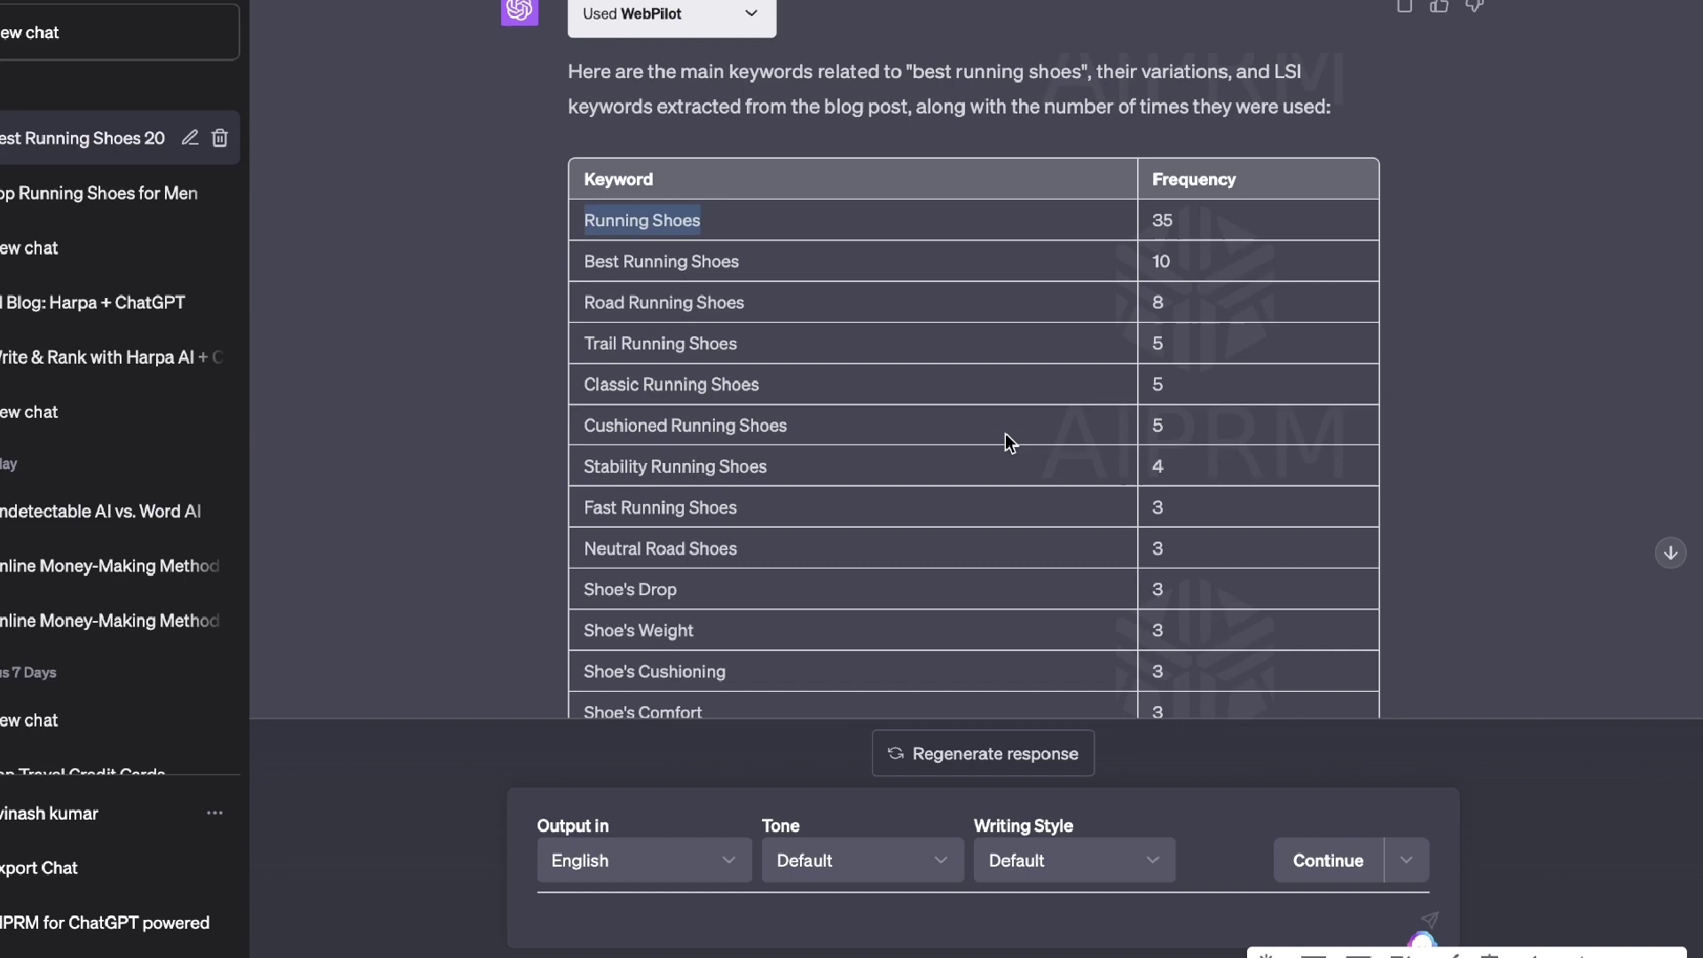
{"action": "scroll", "coordinate": [1004, 433], "scroll_direction": "down", "scroll_amount": 5}
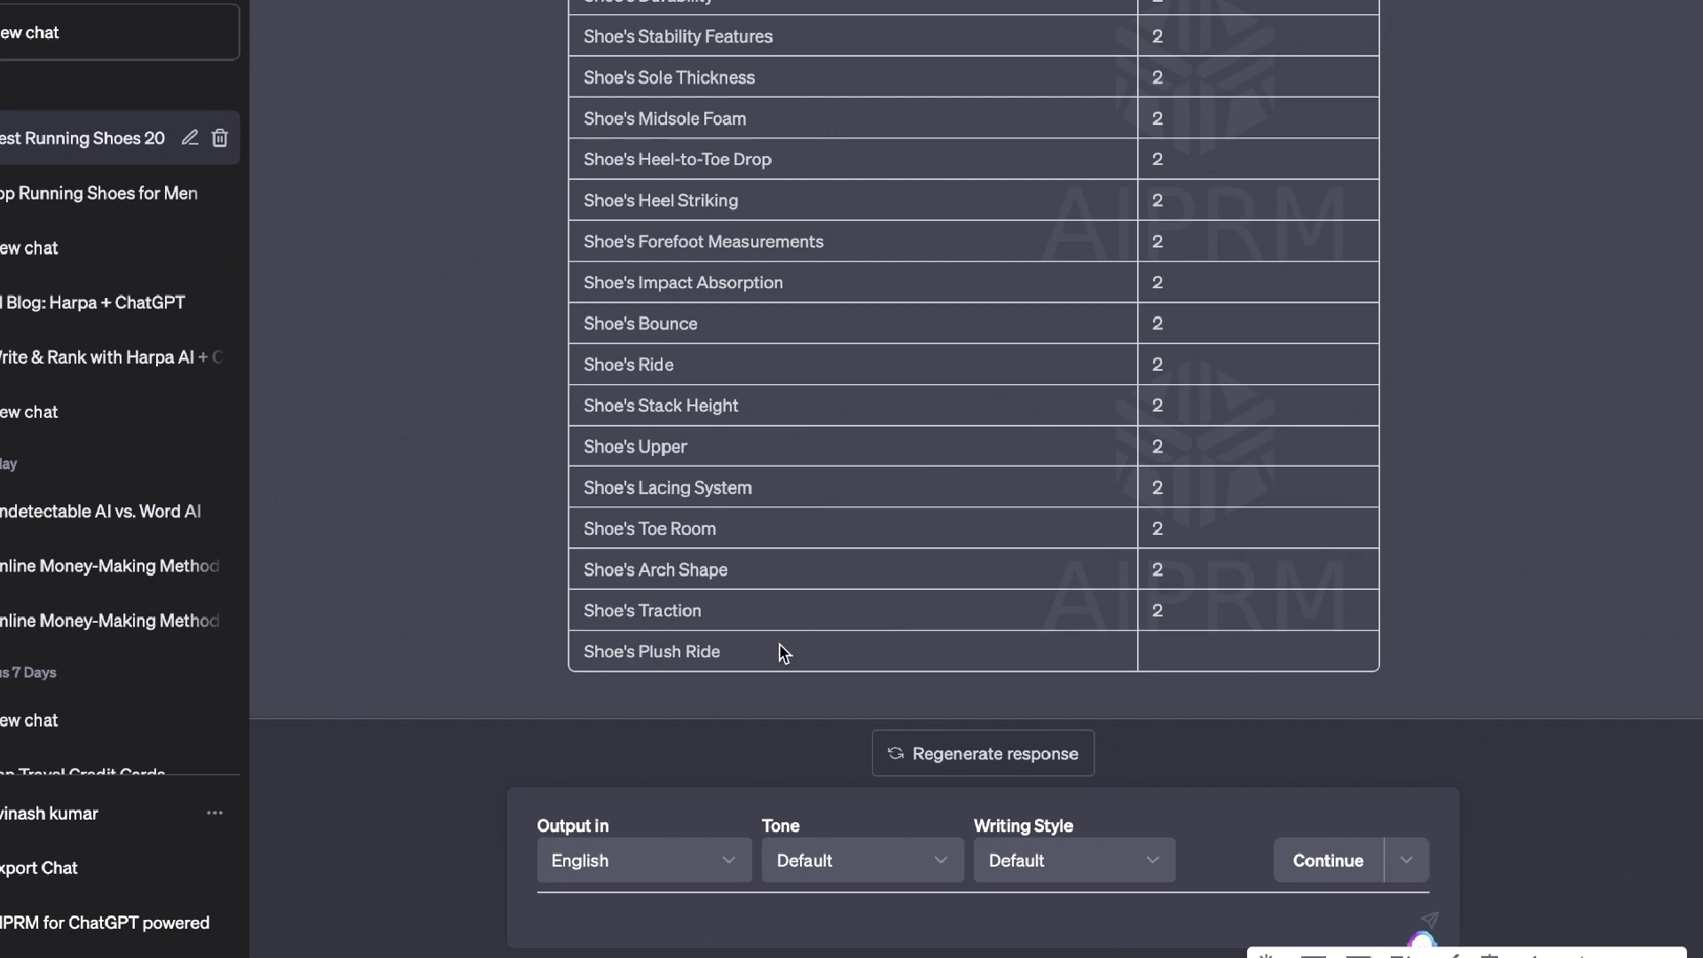
{"action": "scroll", "coordinate": [781, 654], "scroll_direction": "up", "scroll_amount": 1}
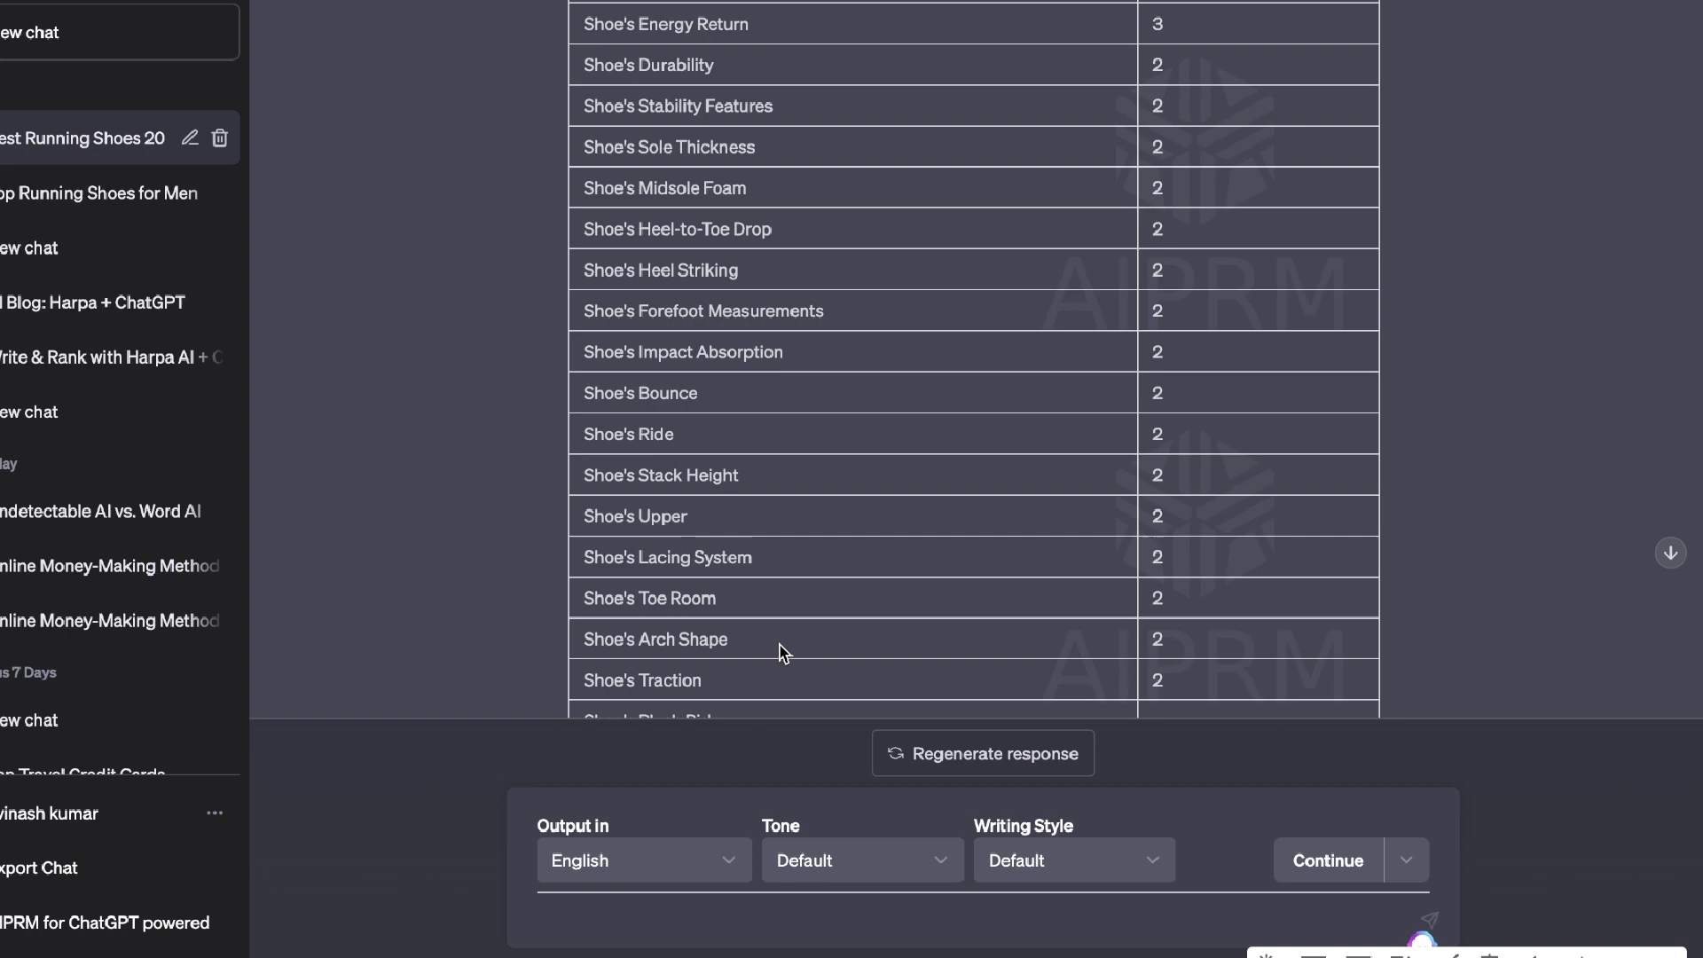
{"action": "scroll", "coordinate": [780, 652], "scroll_direction": "up", "scroll_amount": 8}
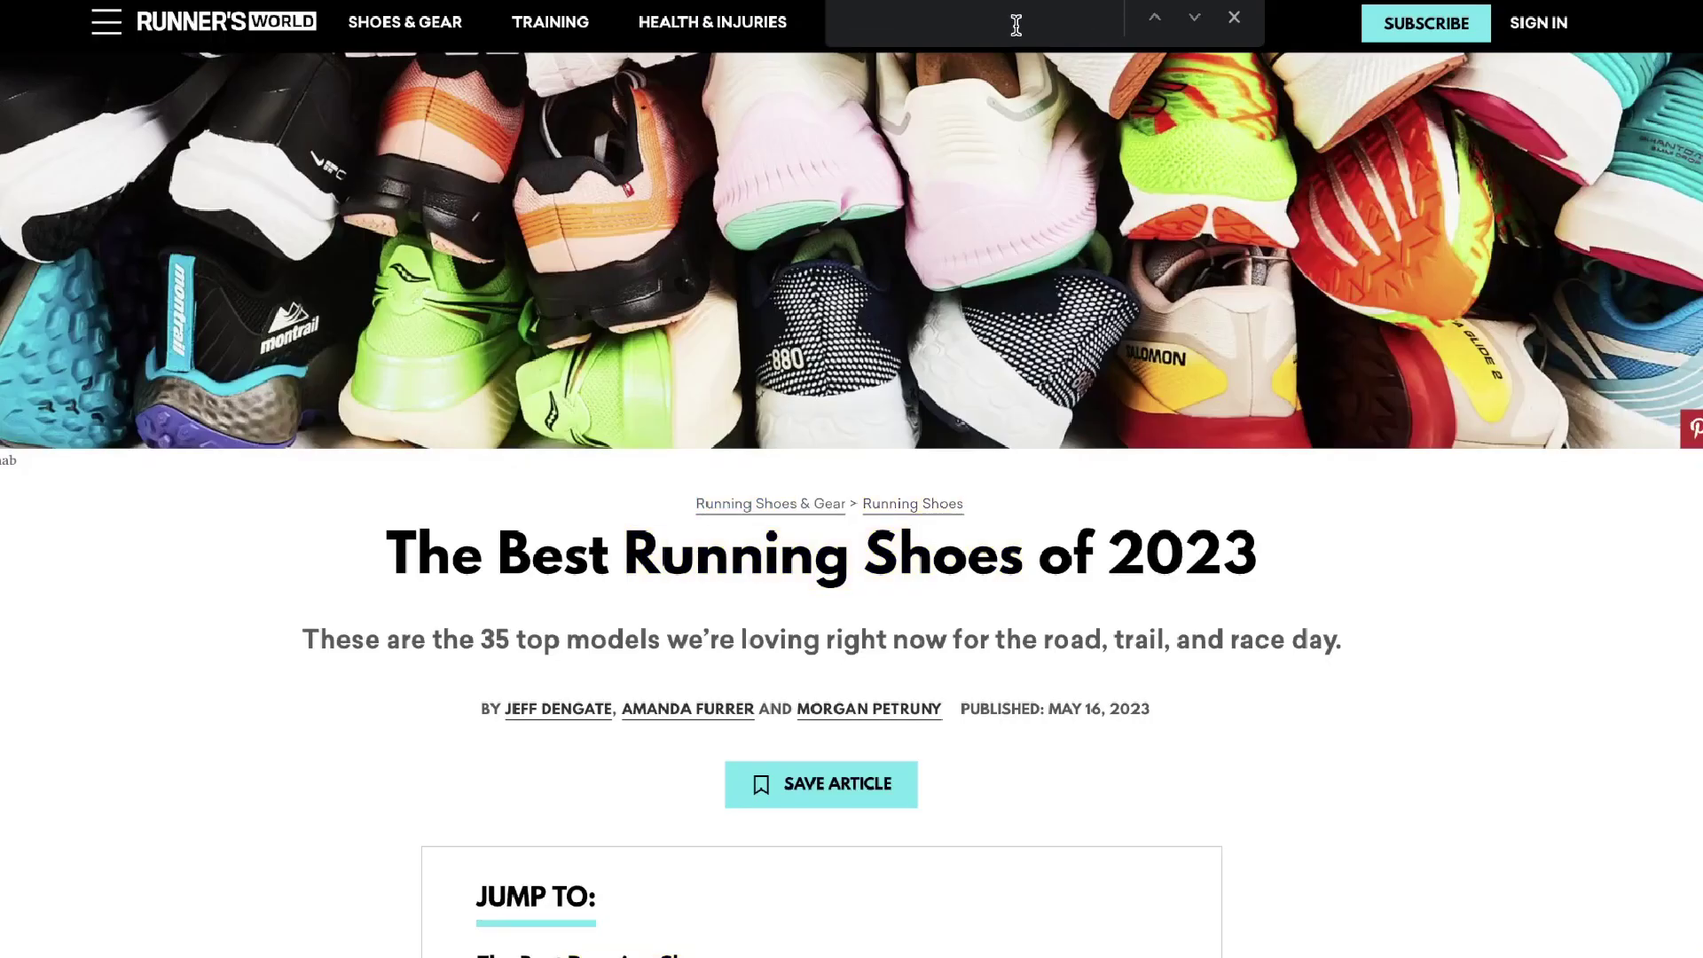
{"action": "key", "text": "ctrl+v"}
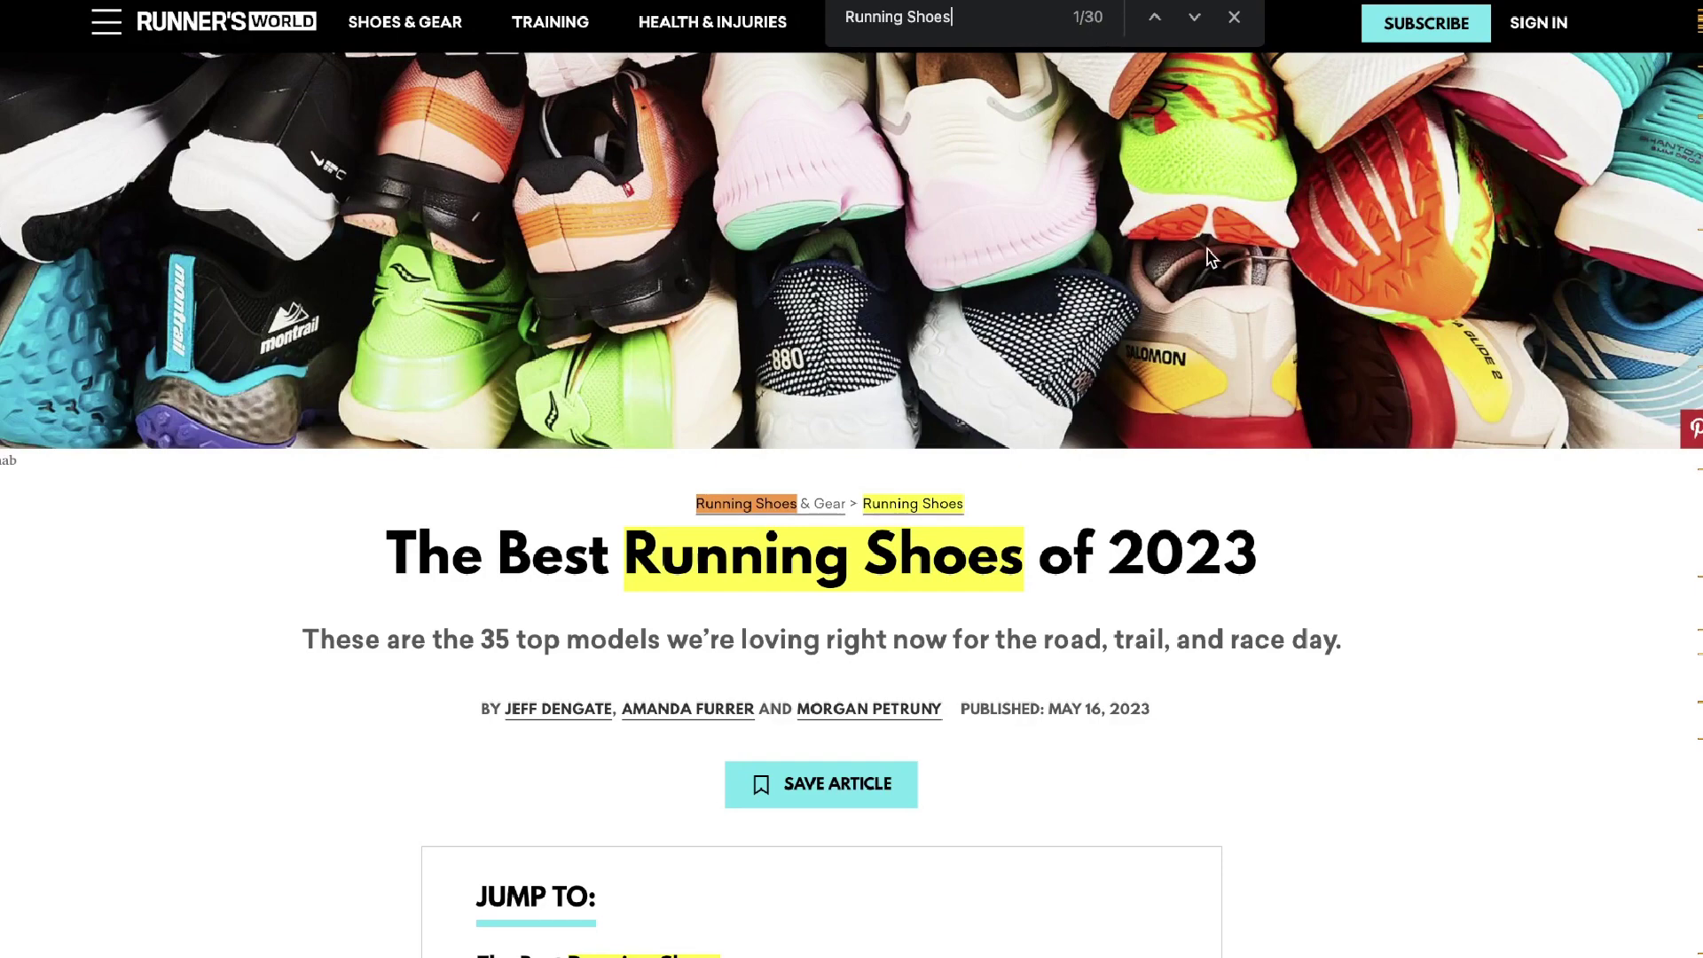
{"action": "scroll", "coordinate": [1211, 257], "scroll_direction": "down", "scroll_amount": 3}
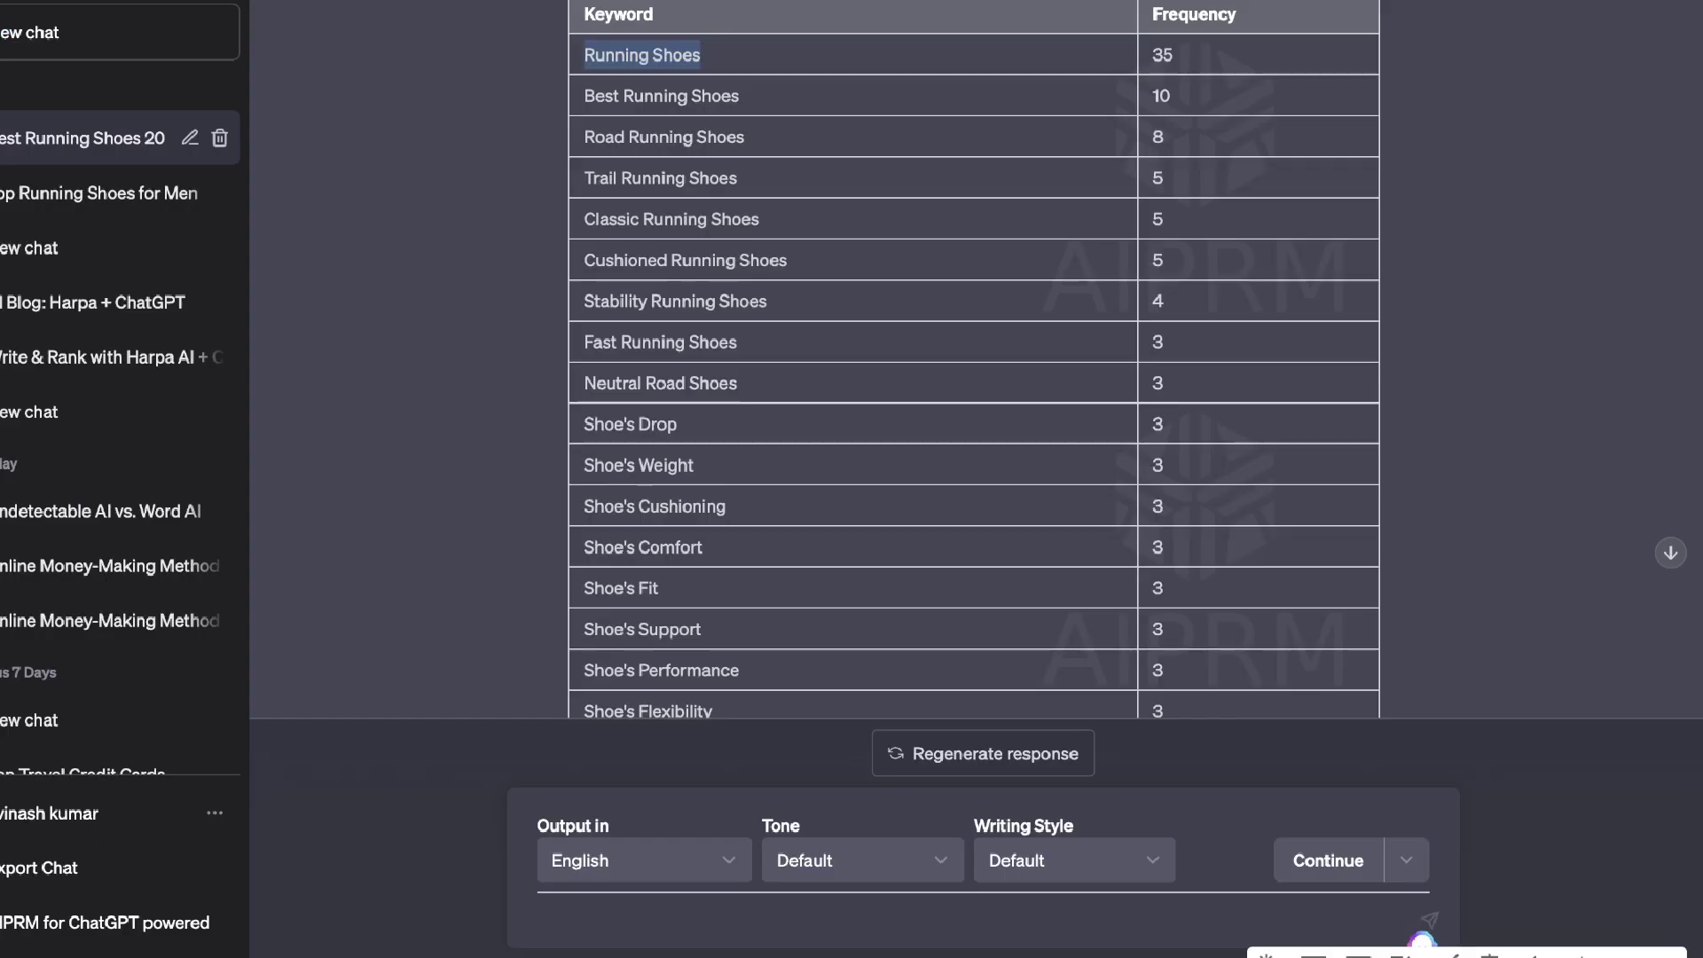
Select the Running Shoes frequency value 35 in the keyword table, then clear the selection.
{"action": "scroll", "coordinate": [1029, 428], "scroll_direction": "up", "scroll_amount": 3}
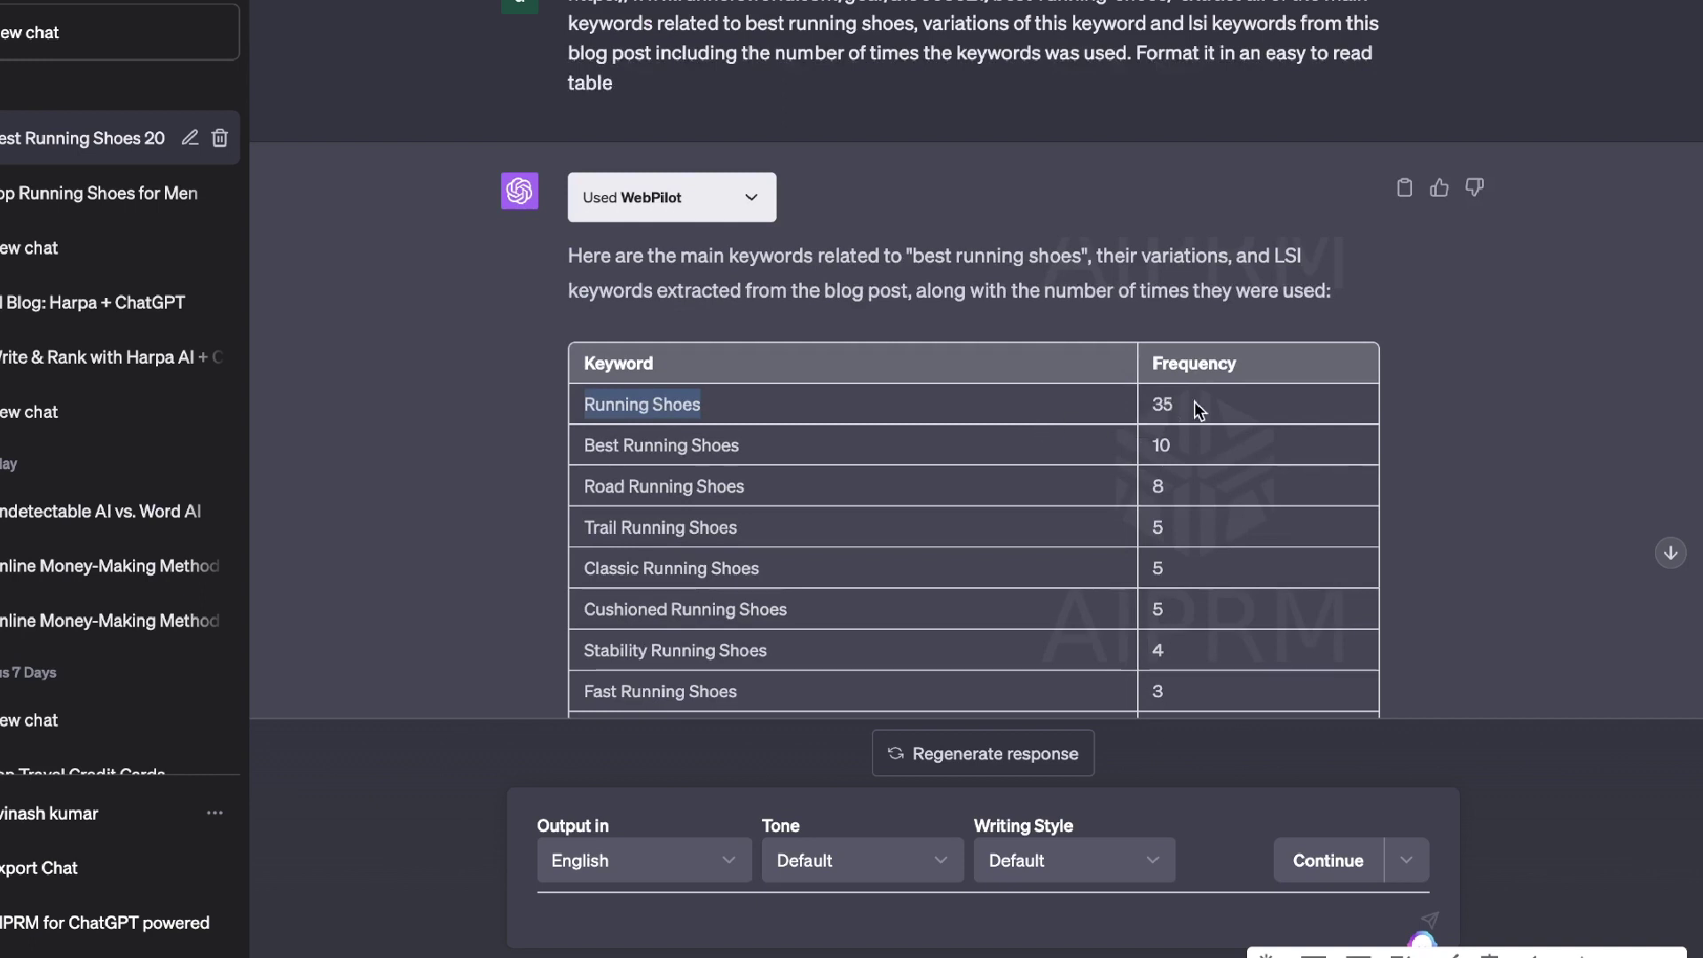
{"action": "left_click_drag", "start_coordinate": [1179, 405], "coordinate": [1126, 408]}
{"action": "left_click", "coordinate": [1401, 352]}
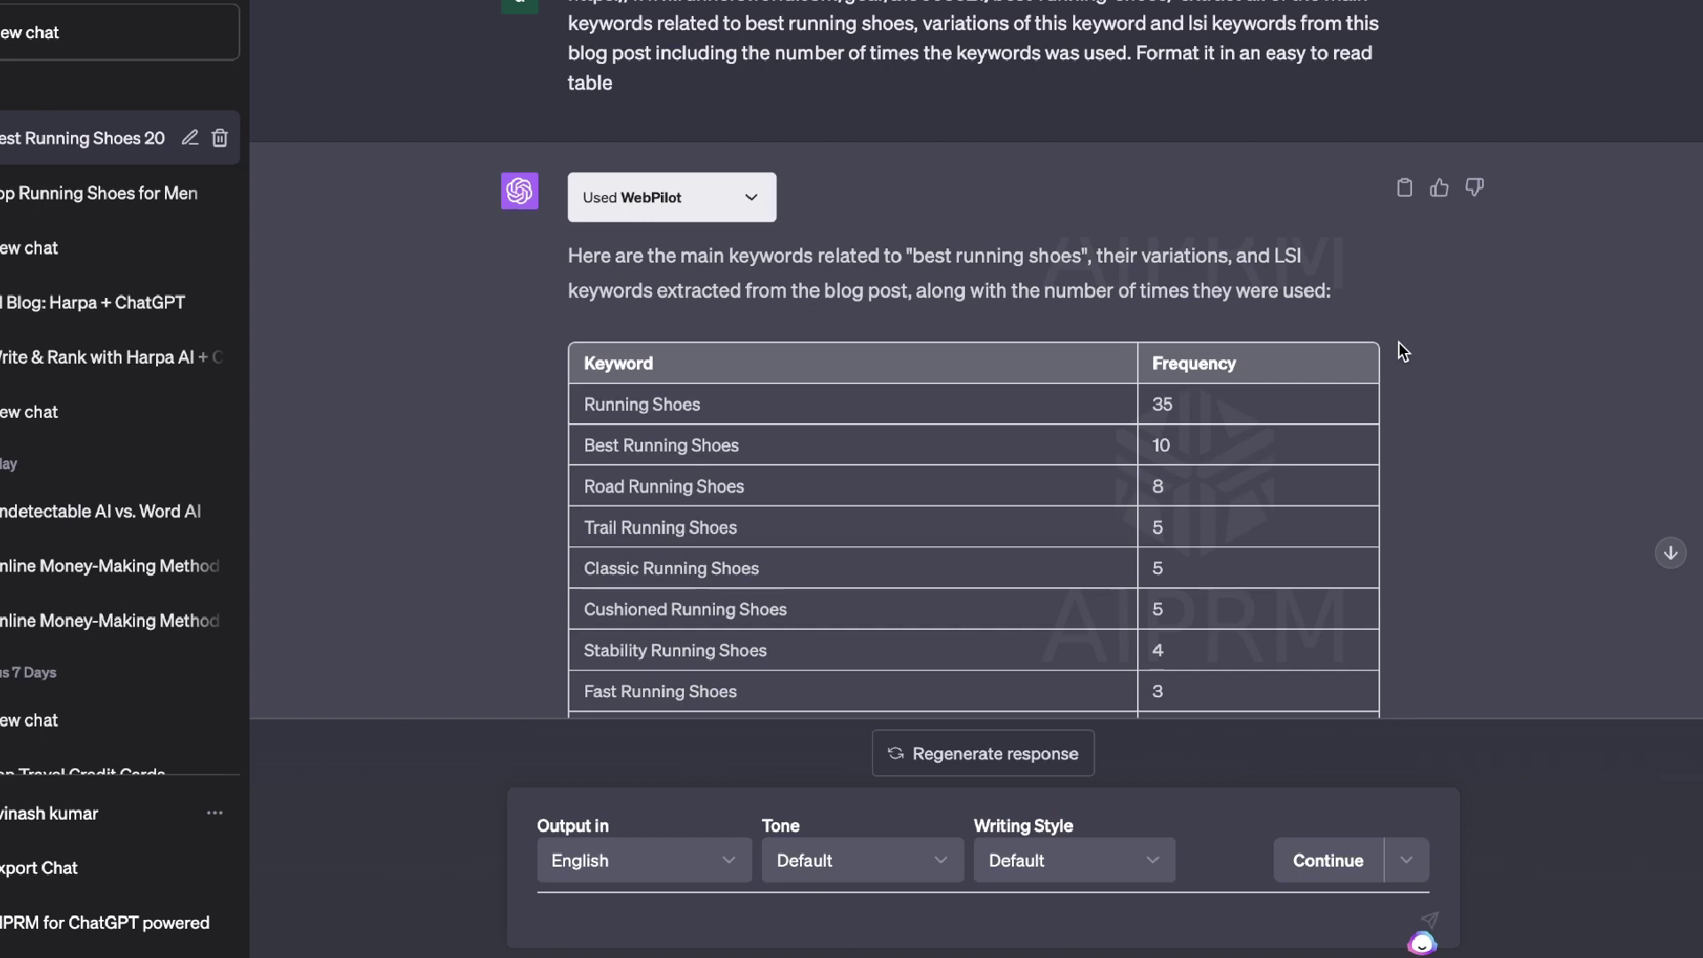
{"action": "scroll", "coordinate": [1088, 364], "scroll_direction": "down", "scroll_amount": 1}
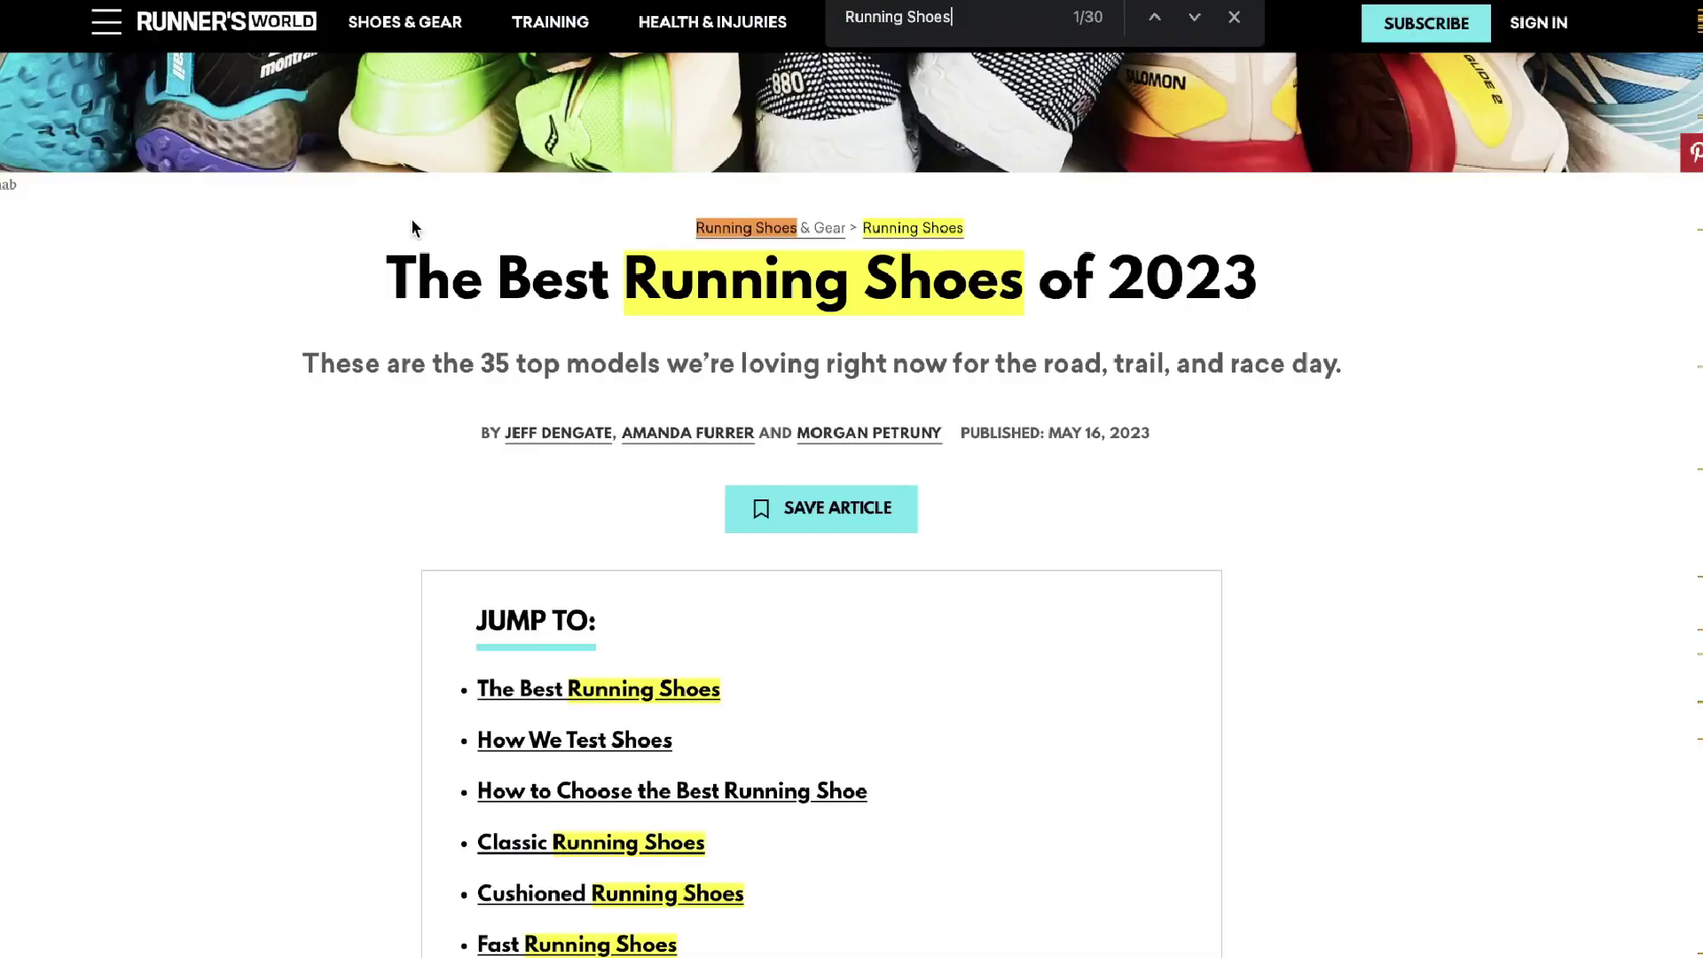
Copy the GearLab search result's link address from Google.
{"action": "key", "text": "Escape"}
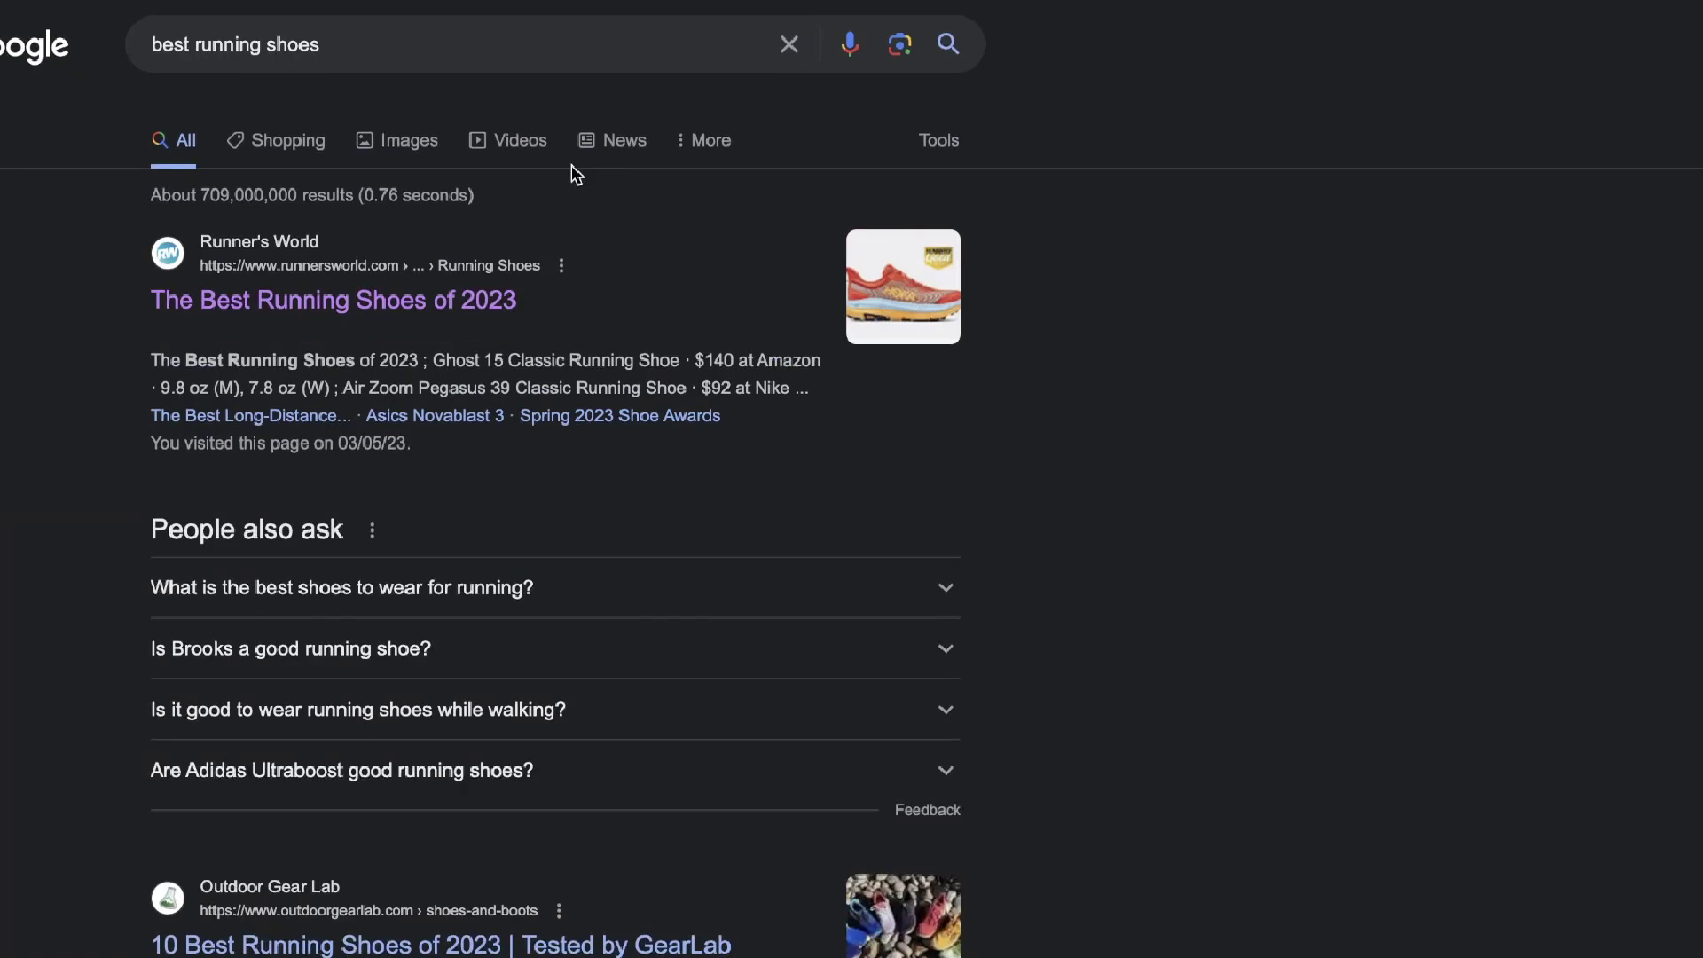
{"action": "scroll", "coordinate": [612, 276], "scroll_direction": "down", "scroll_amount": 5}
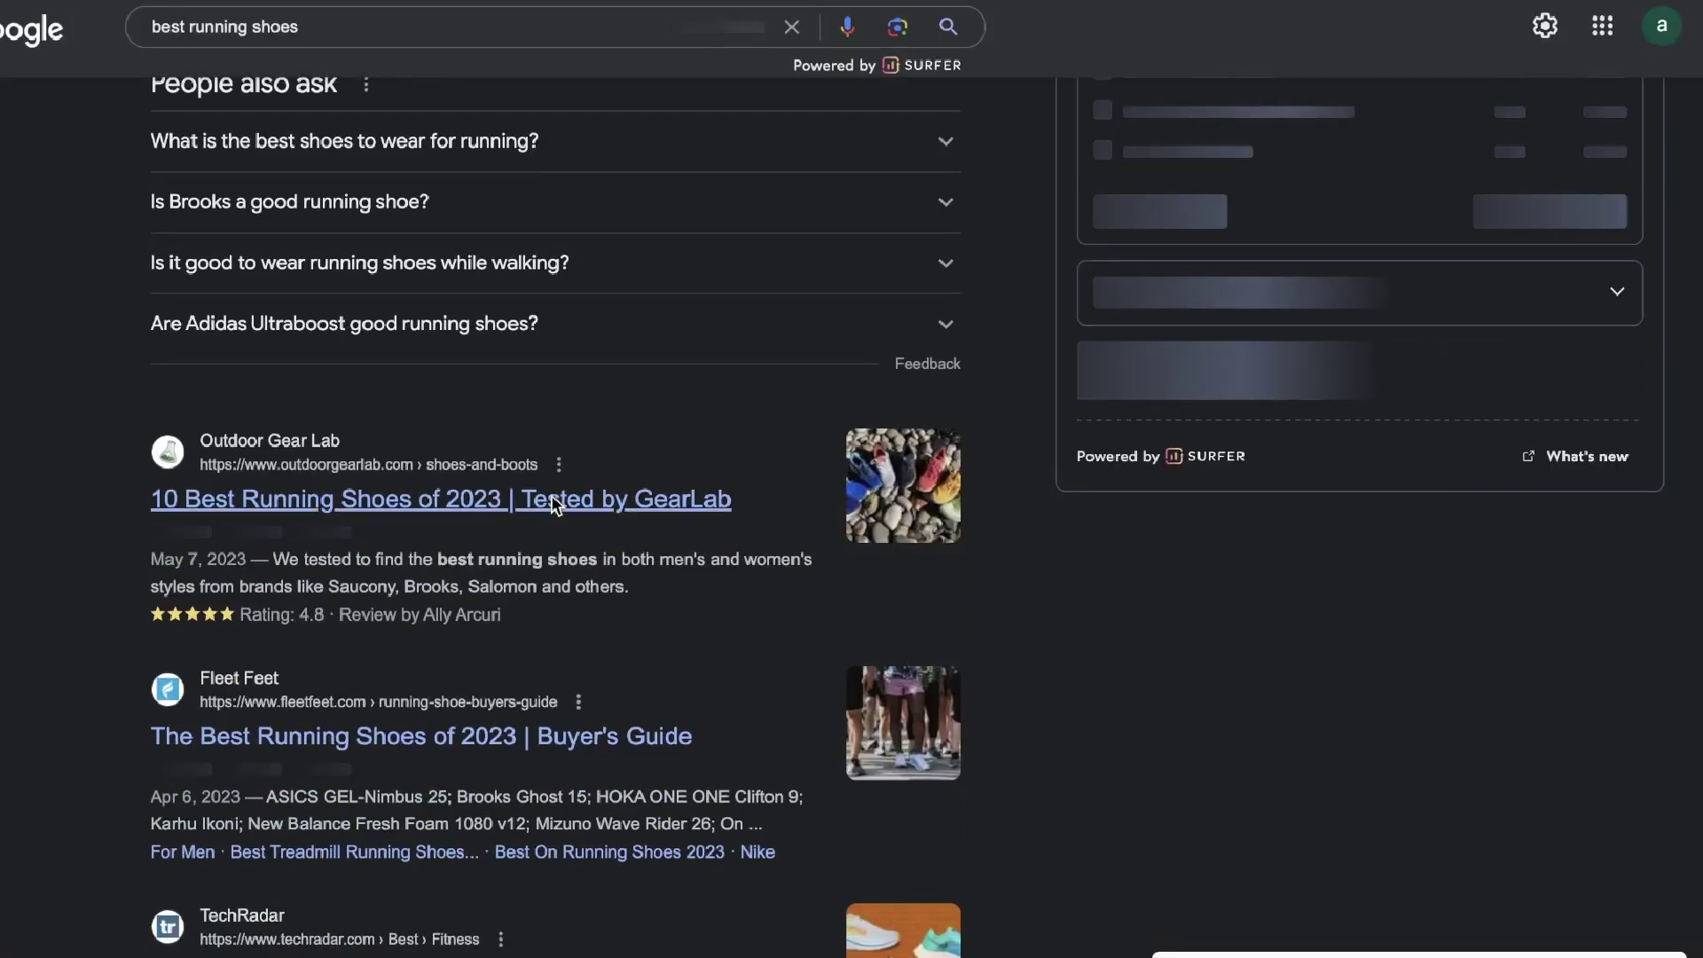
{"action": "right_click", "coordinate": [509, 502]}
{"action": "right_click", "coordinate": [496, 498]}
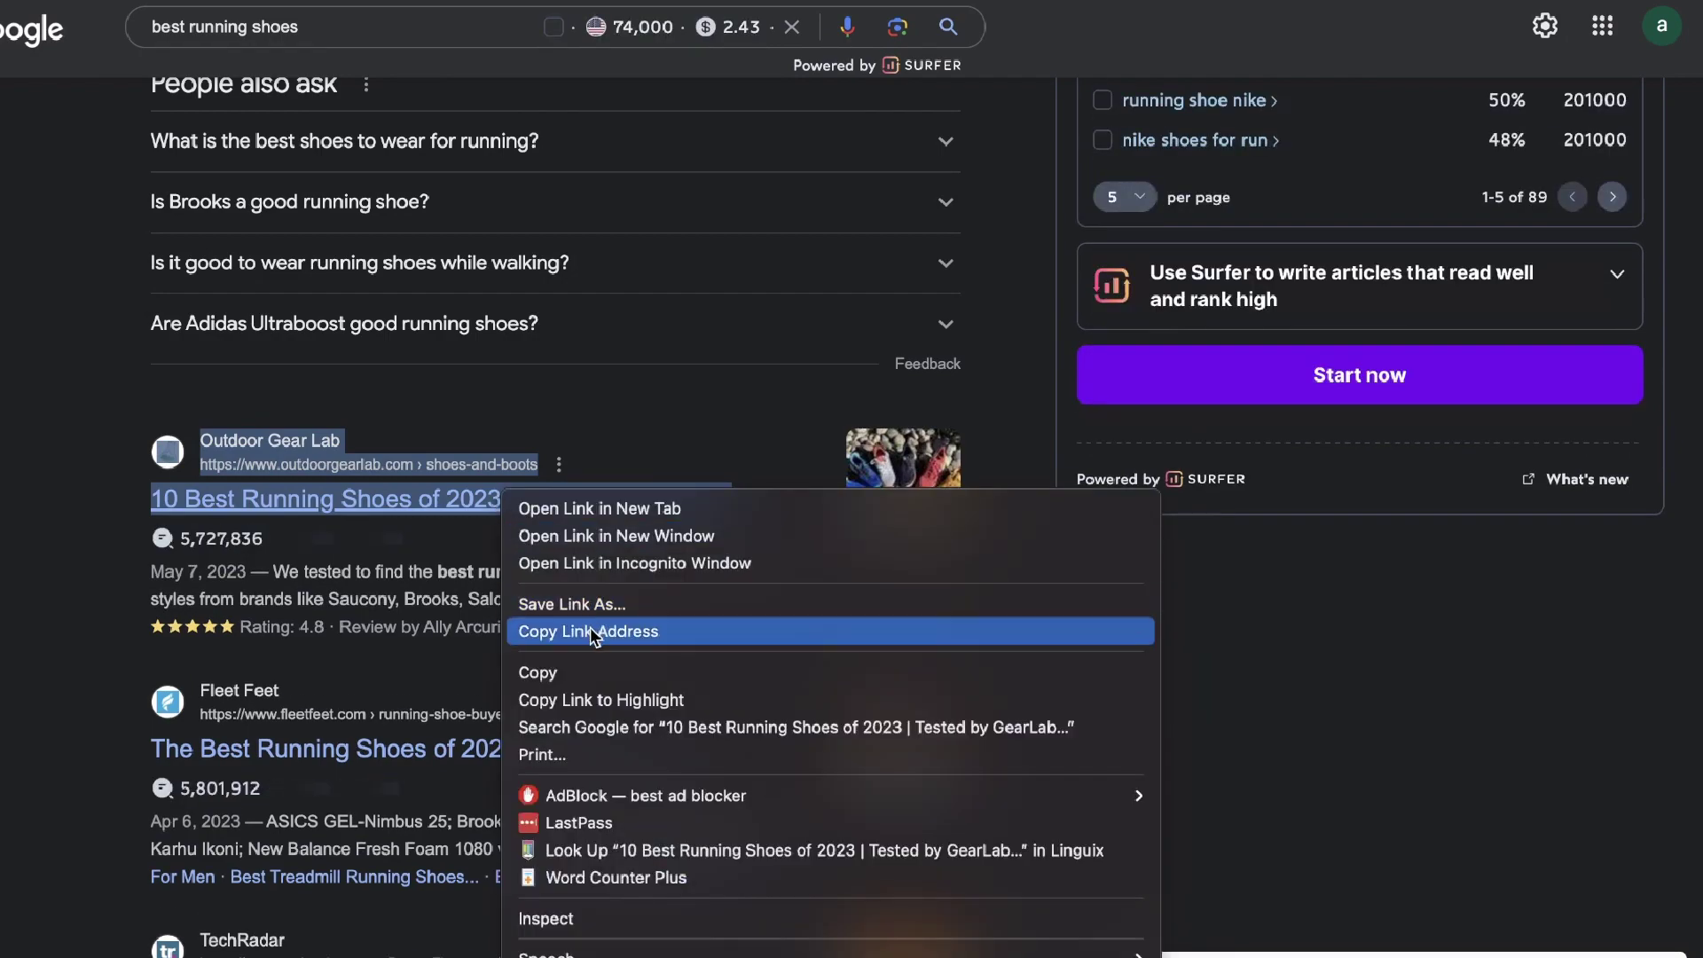
{"action": "left_click", "coordinate": [656, 632]}
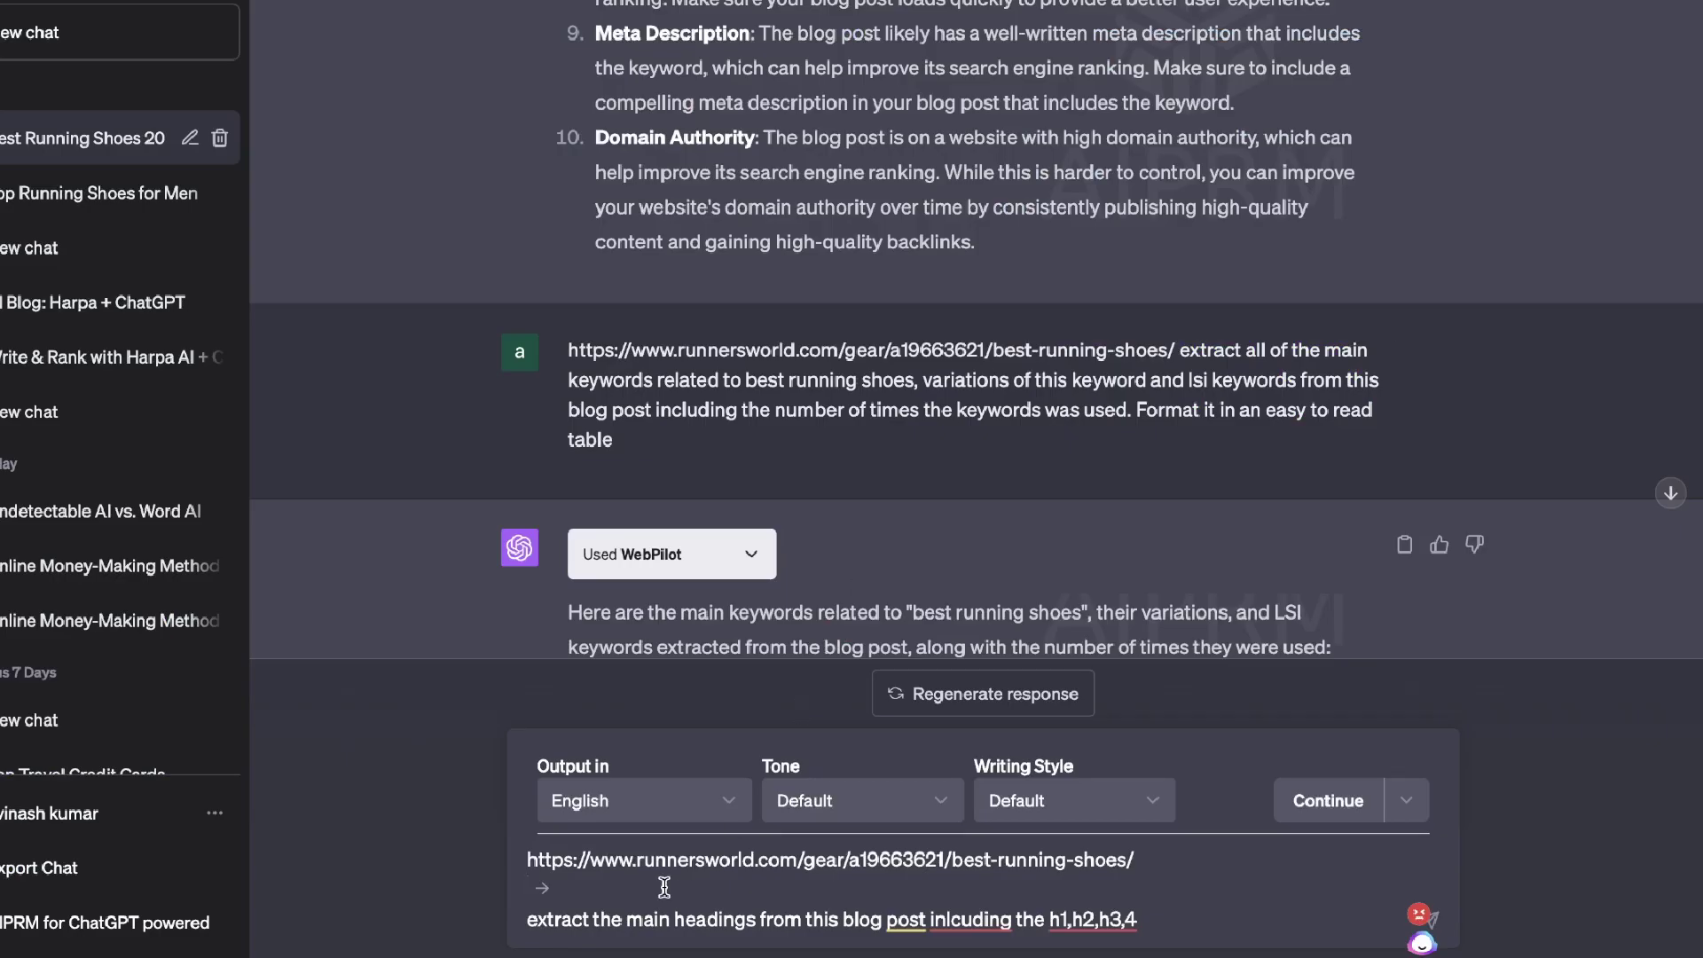
Add the GearLab URL, end the heading list with 'h4', and send the headings request.
{"action": "key", "text": "ctrl+v"}
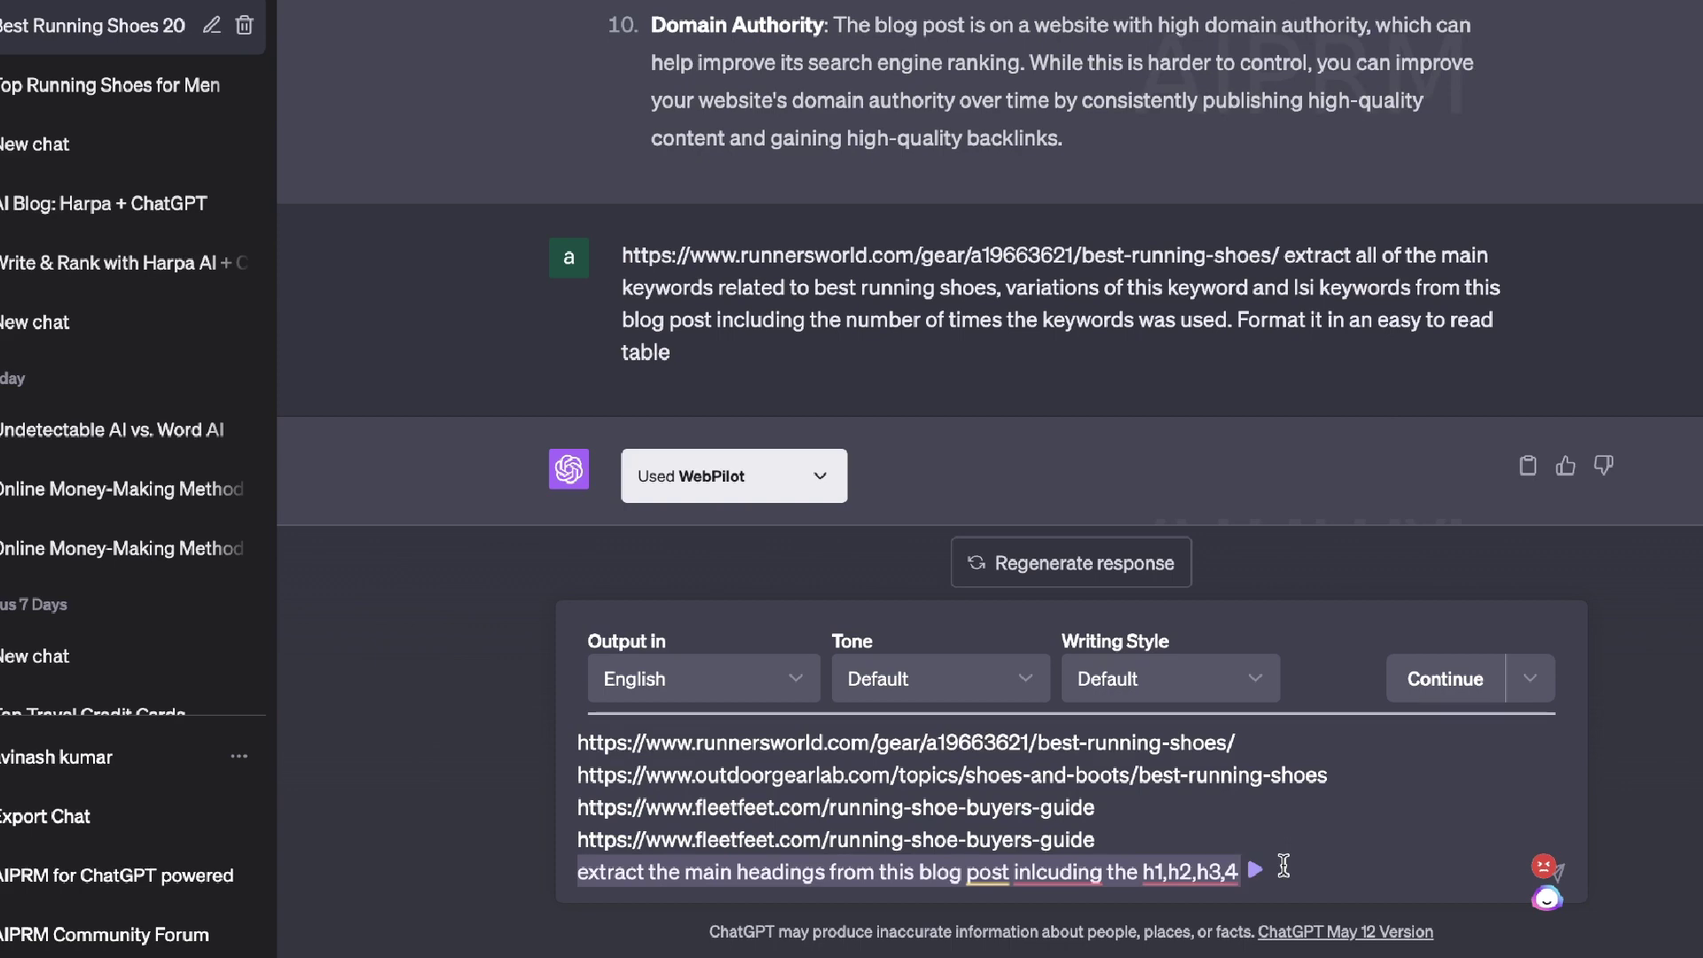
{"action": "key", "text": "BackSpace"}
{"action": "type", "text": "h4"}
{"action": "key", "text": "Return"}
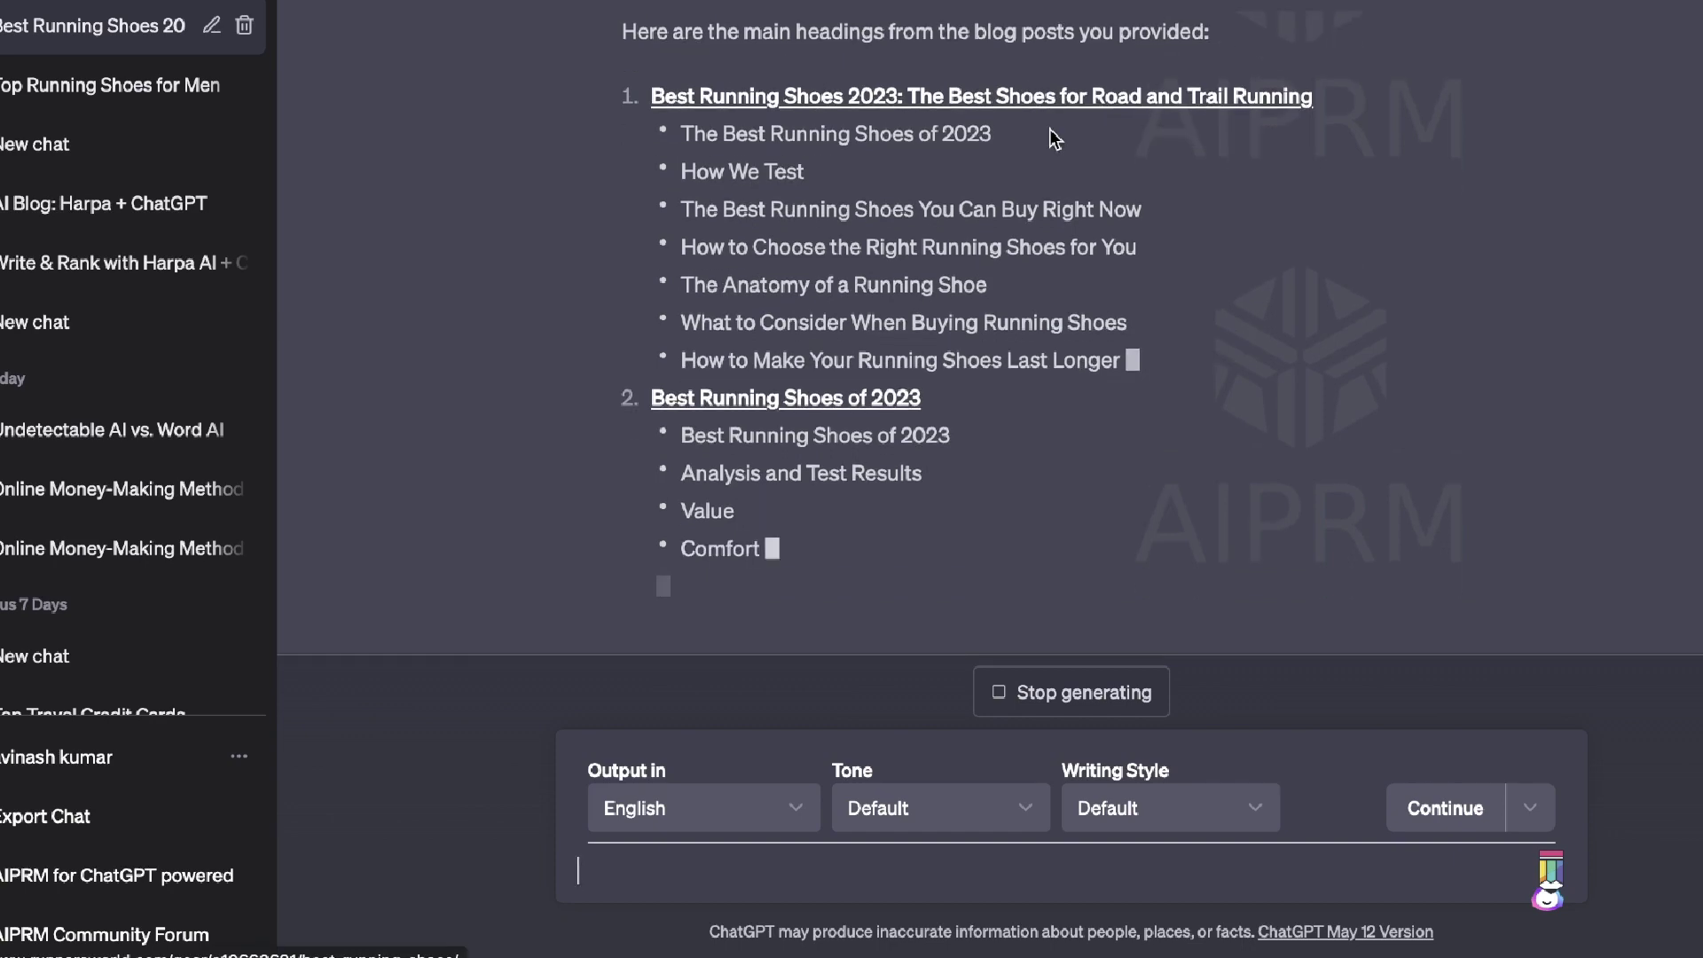
Review the completed competitor headings reply and drag-select the whole headings list.
{"action": "scroll", "coordinate": [1016, 257], "scroll_direction": "up", "scroll_amount": 6}
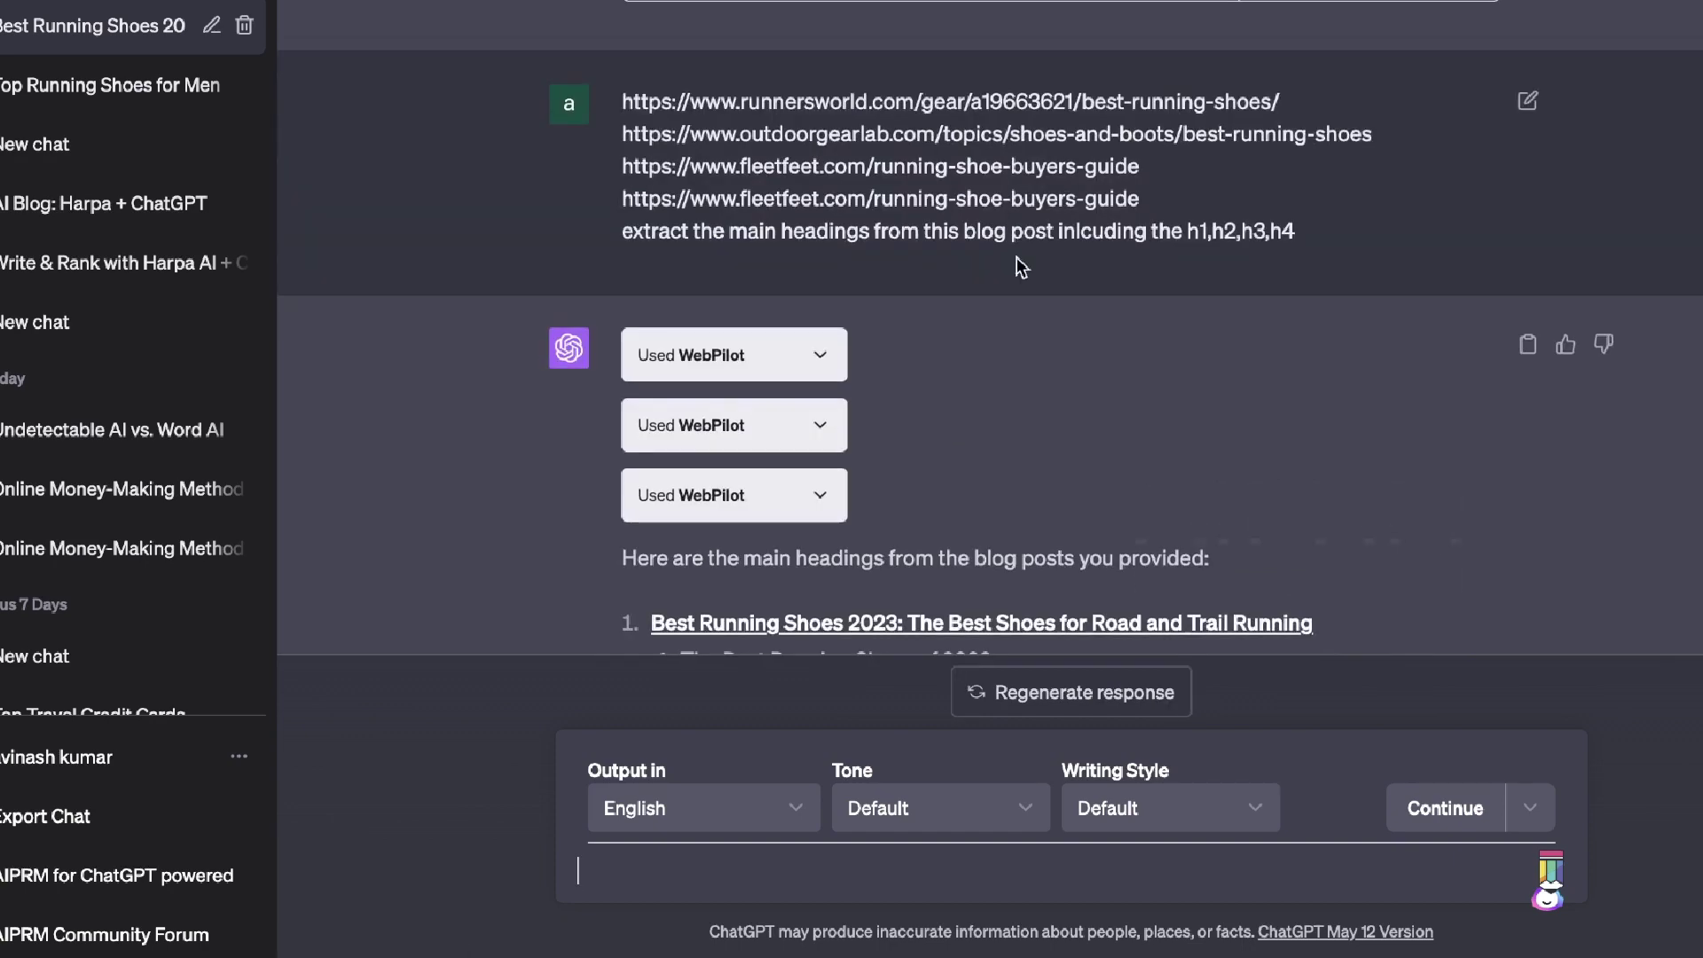
{"action": "scroll", "coordinate": [1026, 491], "scroll_direction": "down", "scroll_amount": 4}
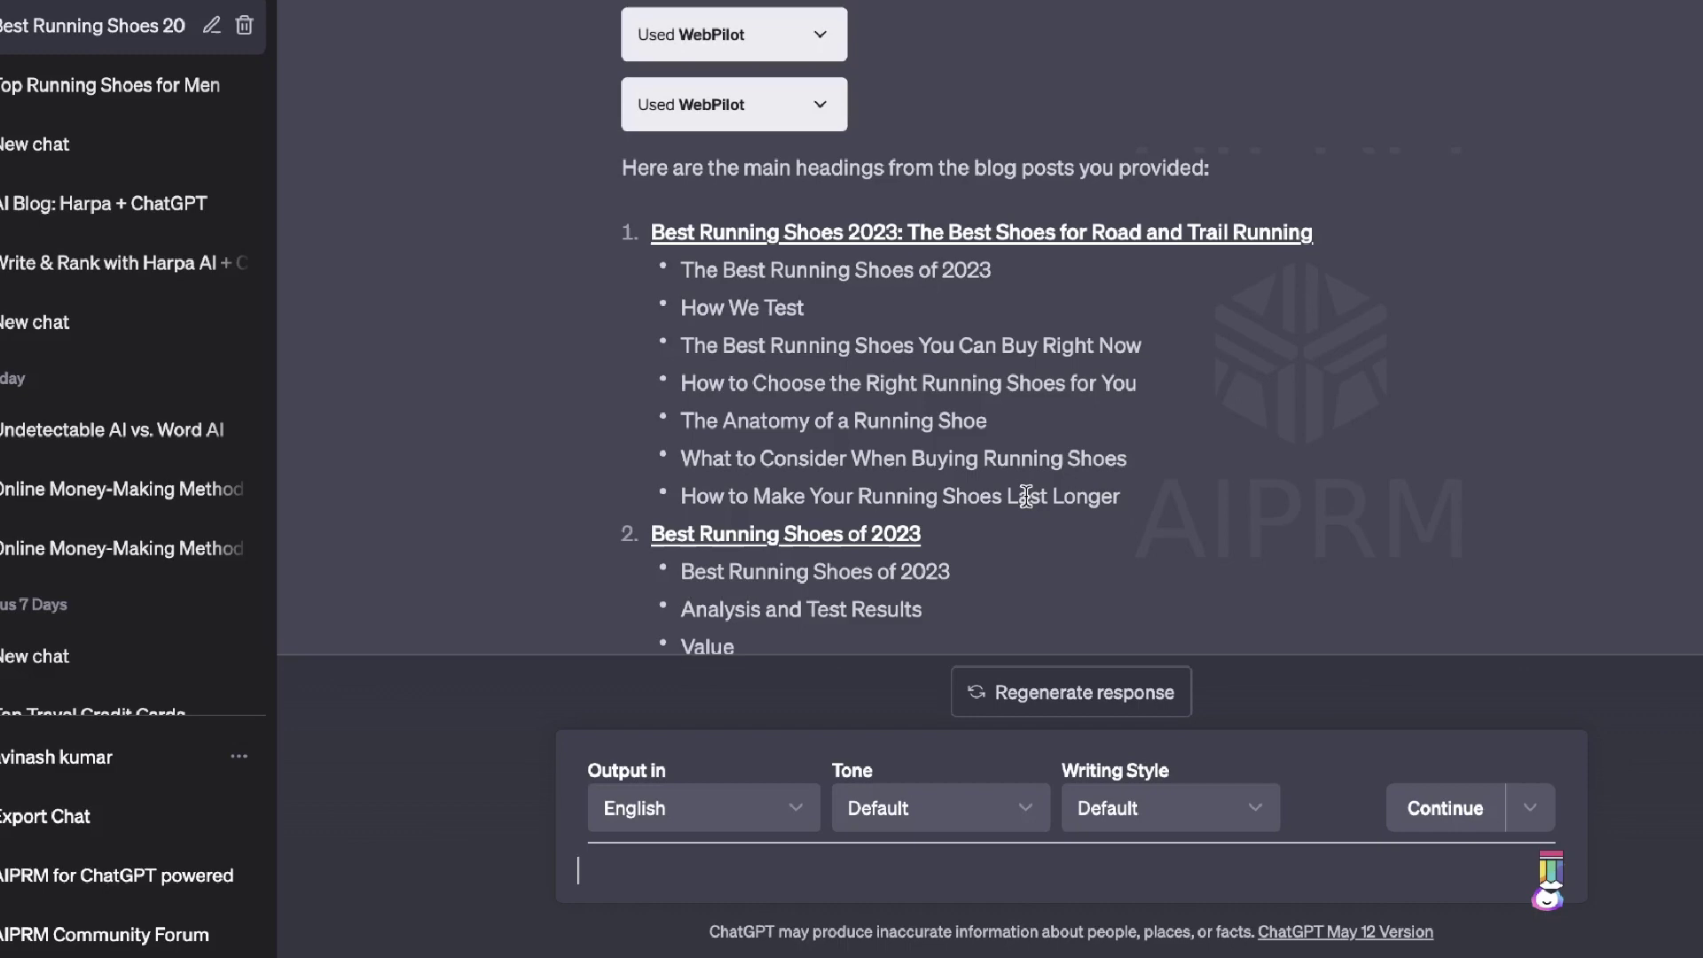
{"action": "scroll", "coordinate": [1026, 495], "scroll_direction": "up", "scroll_amount": 4}
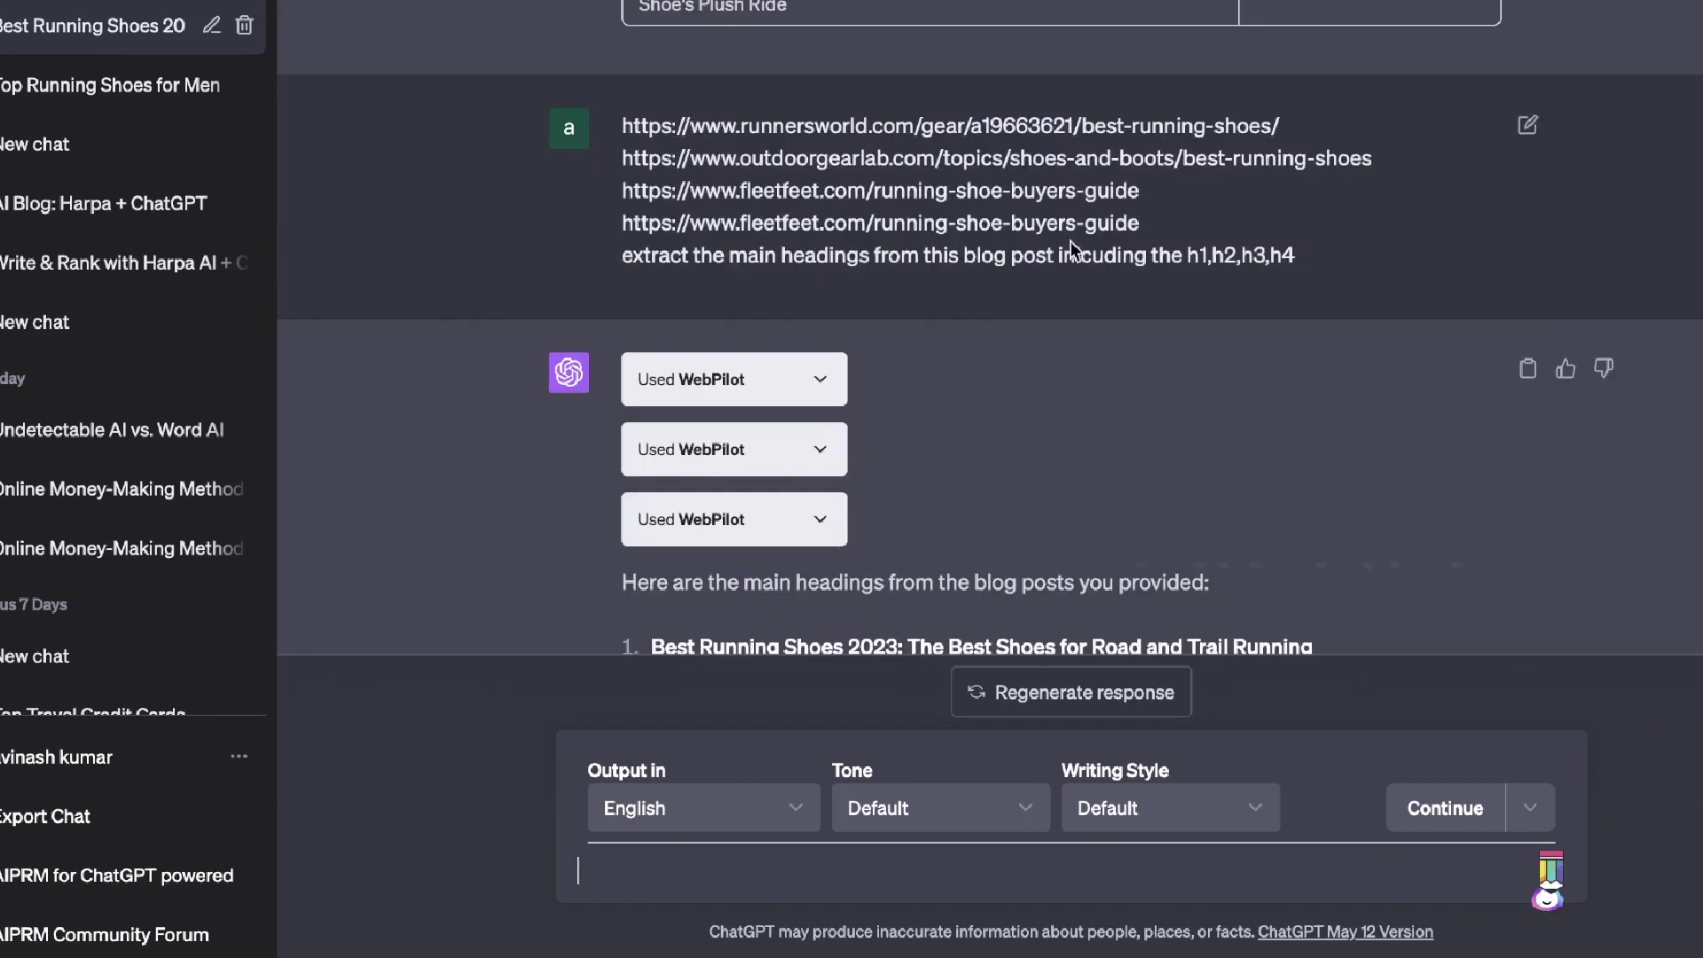
{"action": "scroll", "coordinate": [1091, 485], "scroll_direction": "down", "scroll_amount": 5}
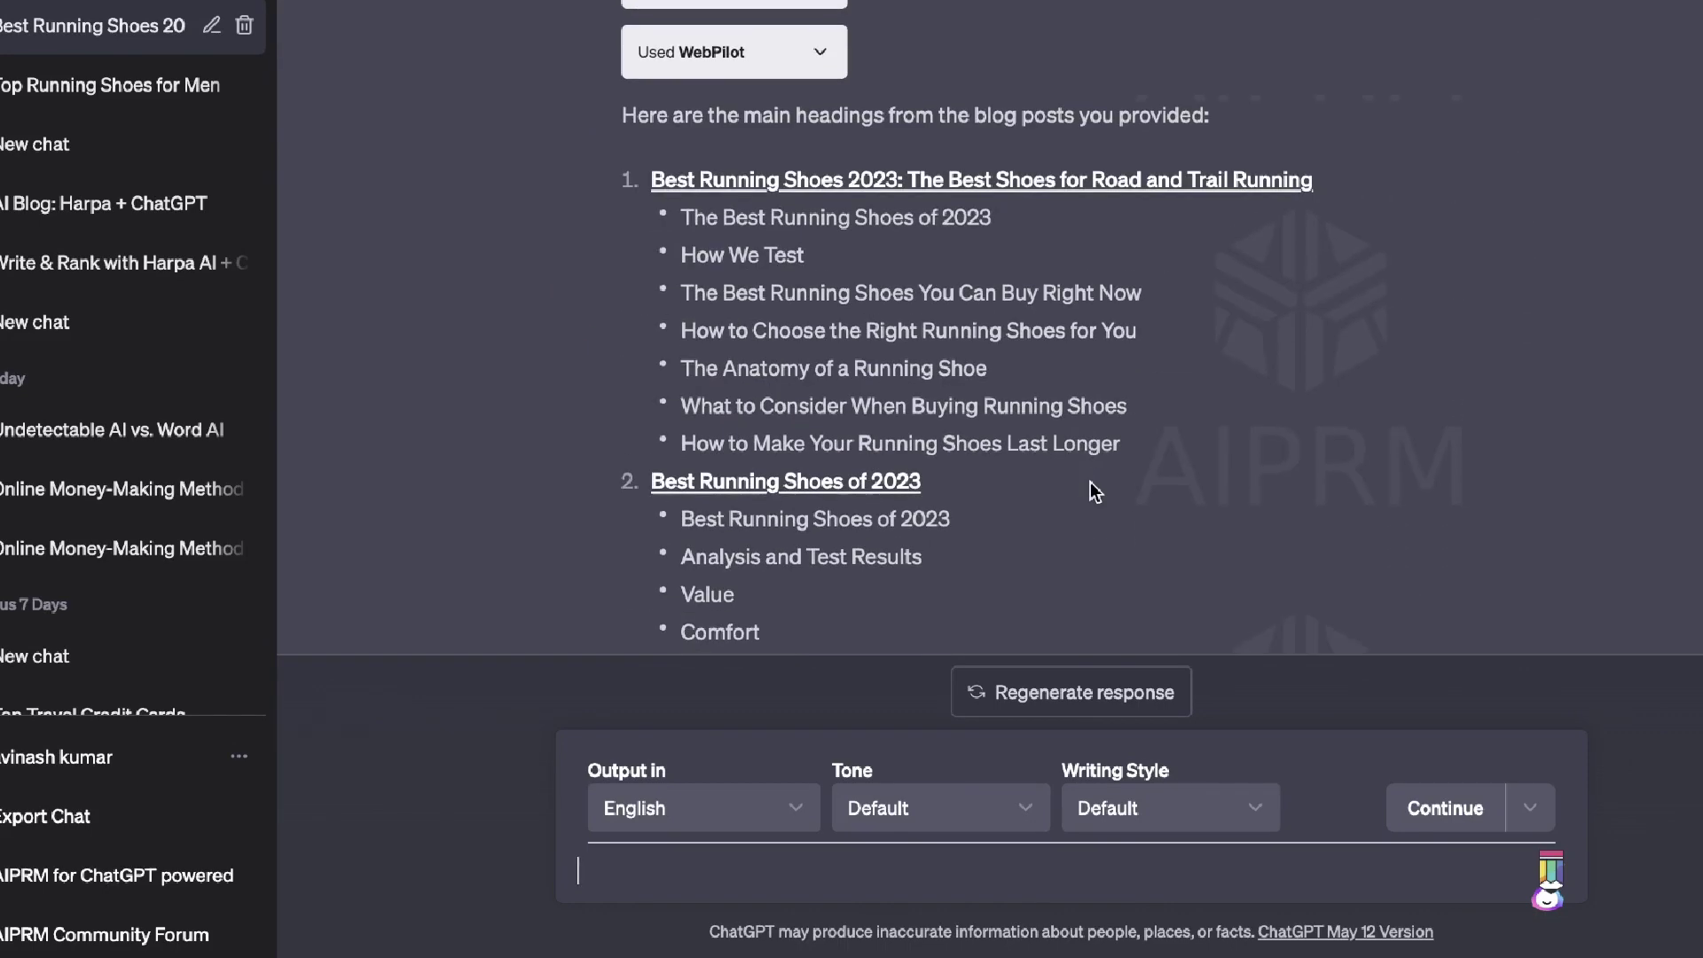
{"action": "scroll", "coordinate": [1090, 485], "scroll_direction": "down", "scroll_amount": 7}
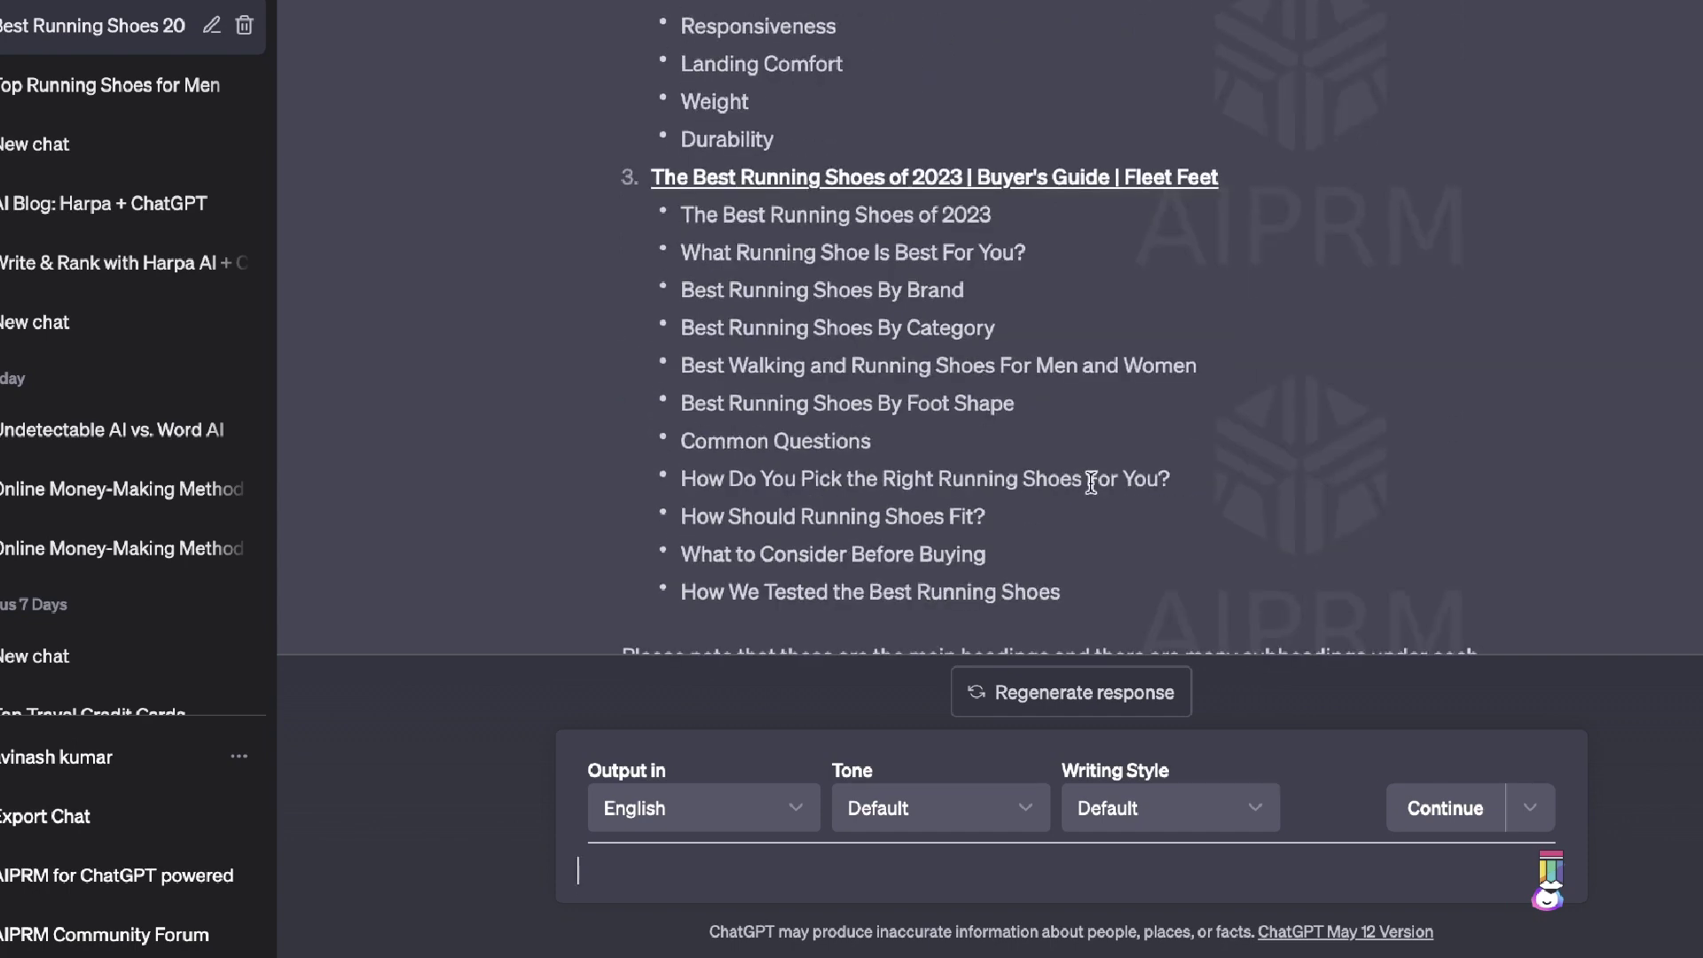
{"action": "left_click_drag", "start_coordinate": [1076, 587], "coordinate": [650, 174]}
{"action": "scroll", "coordinate": [970, 445], "scroll_direction": "up", "scroll_amount": 3}
{"action": "scroll", "coordinate": [866, 319], "scroll_direction": "up", "scroll_amount": 4}
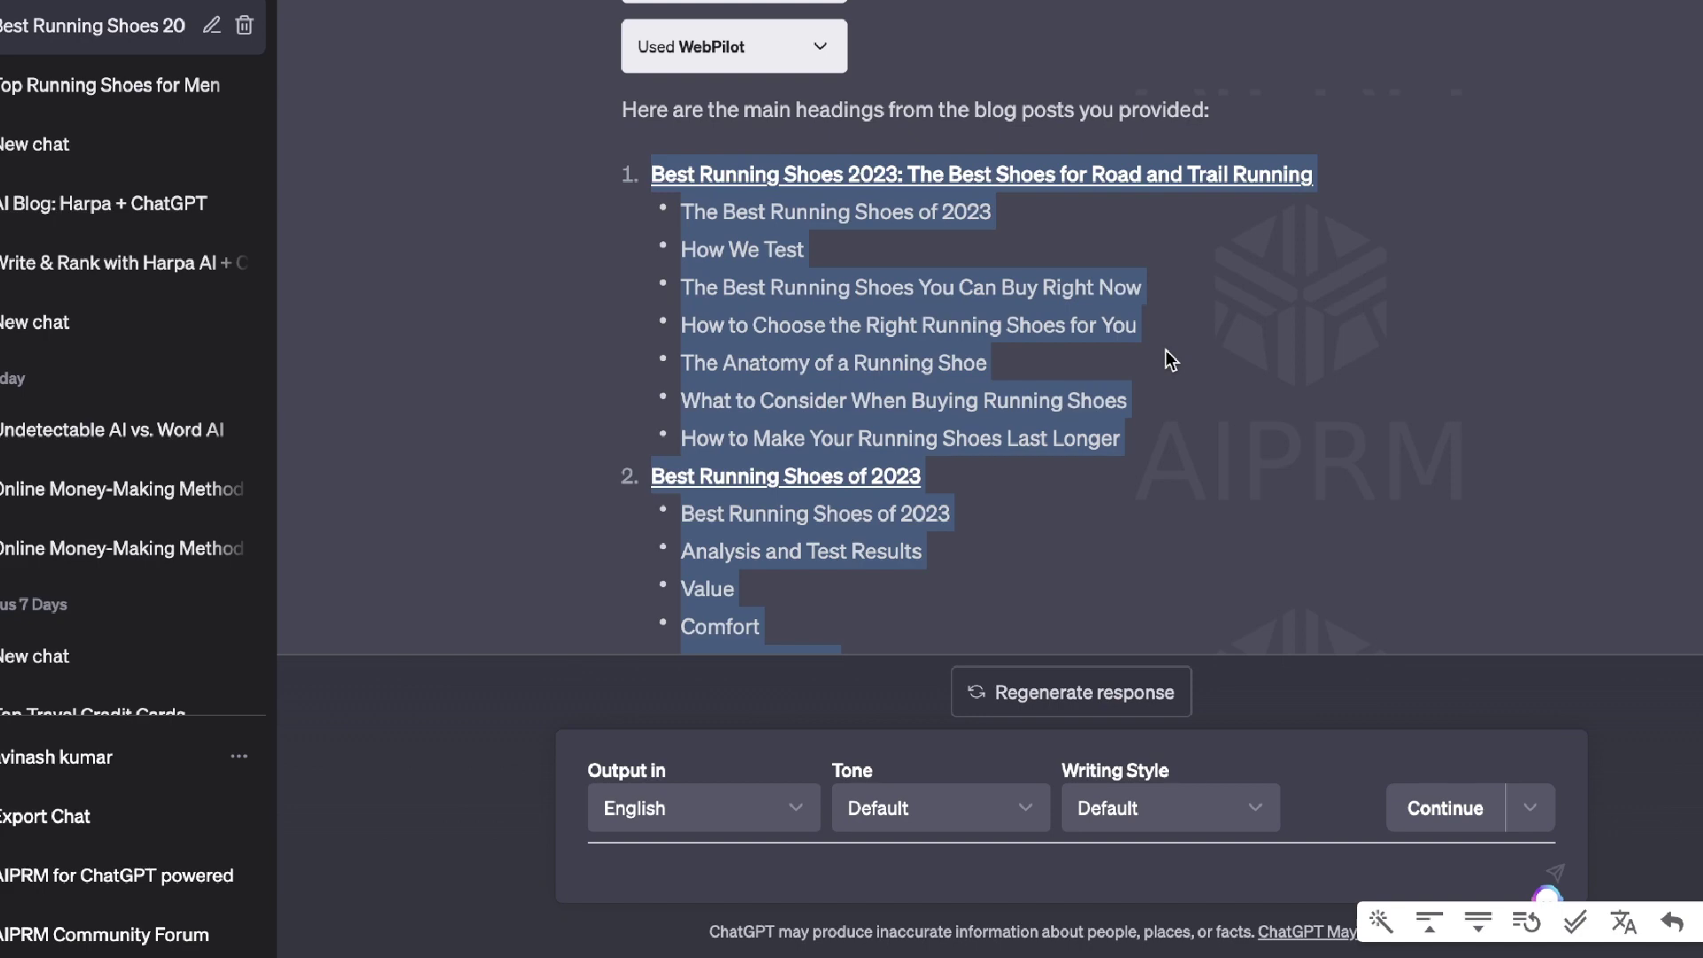
{"action": "scroll", "coordinate": [1170, 359], "scroll_direction": "down", "scroll_amount": 7}
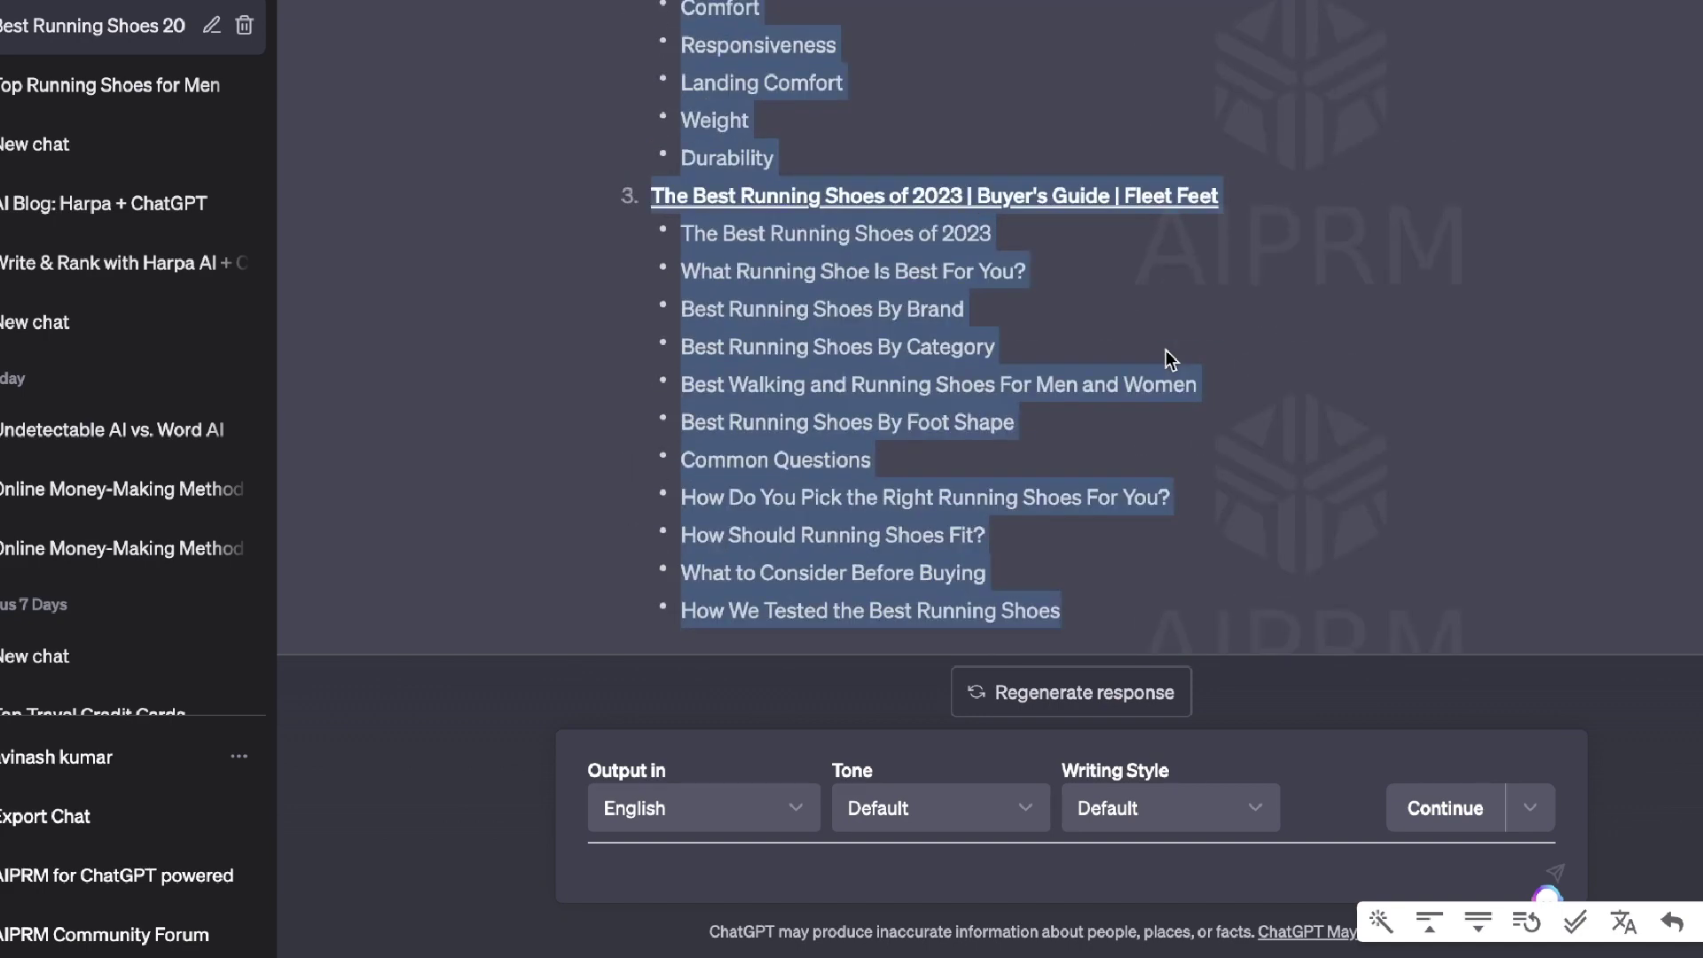
{"action": "scroll", "coordinate": [1171, 360], "scroll_direction": "up", "scroll_amount": 18}
{"action": "scroll", "coordinate": [1165, 360], "scroll_direction": "down", "scroll_amount": 10}
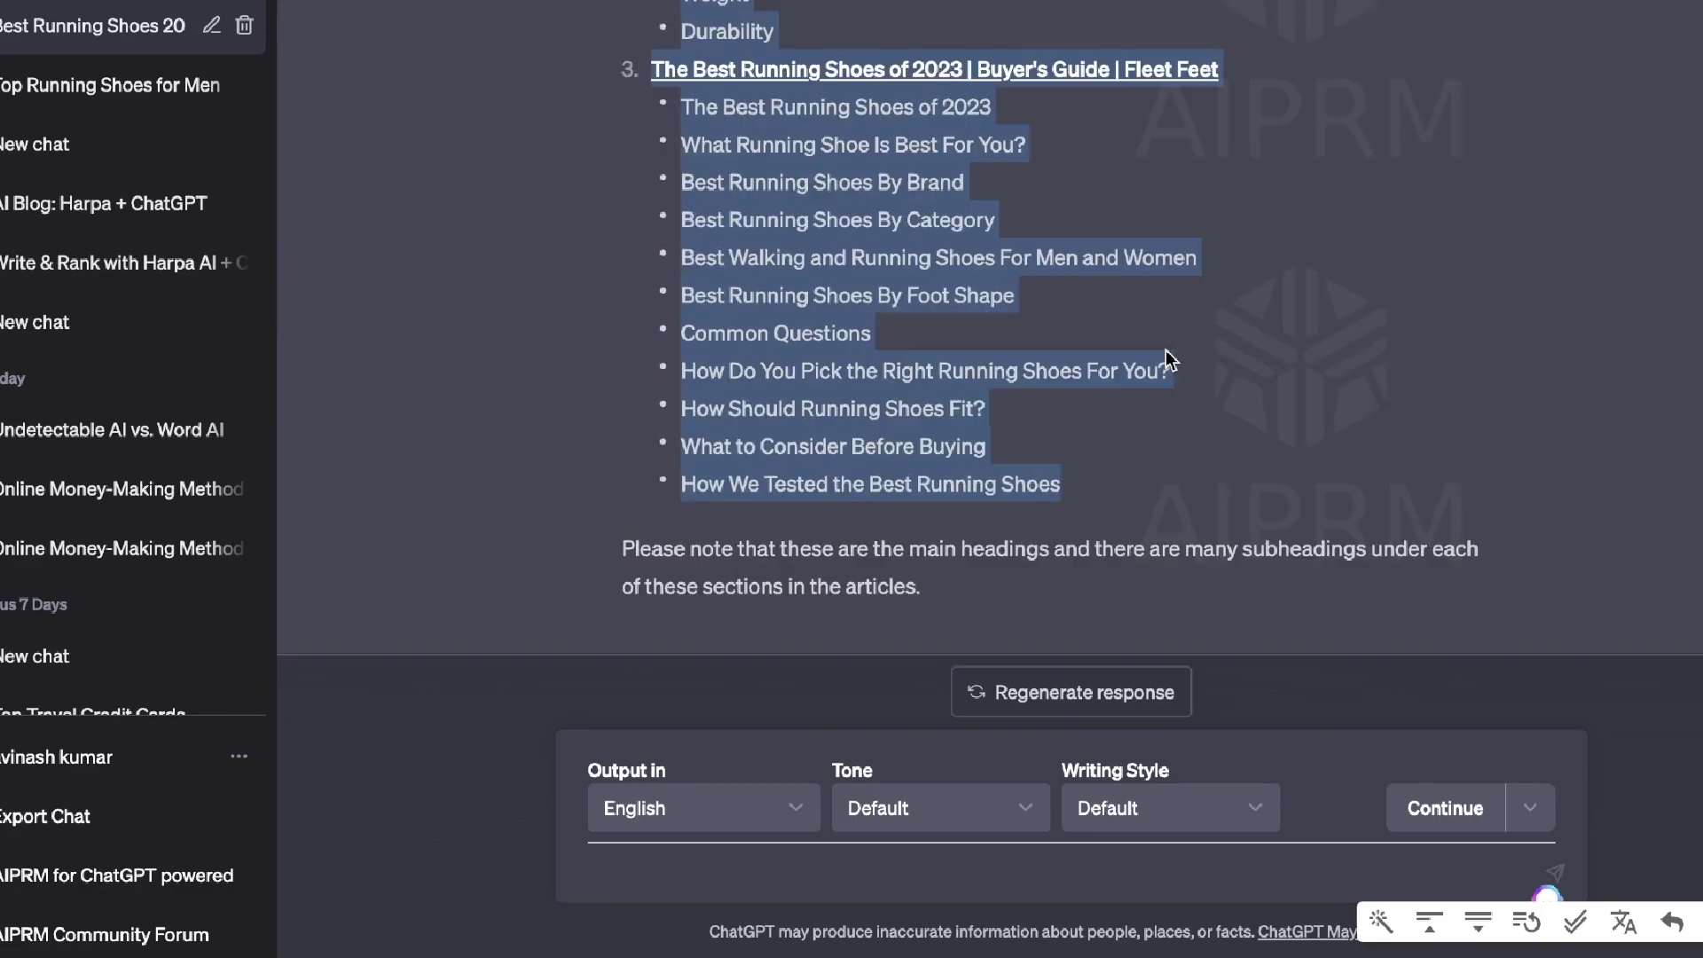
{"action": "scroll", "coordinate": [1164, 359], "scroll_direction": "up", "scroll_amount": 20}
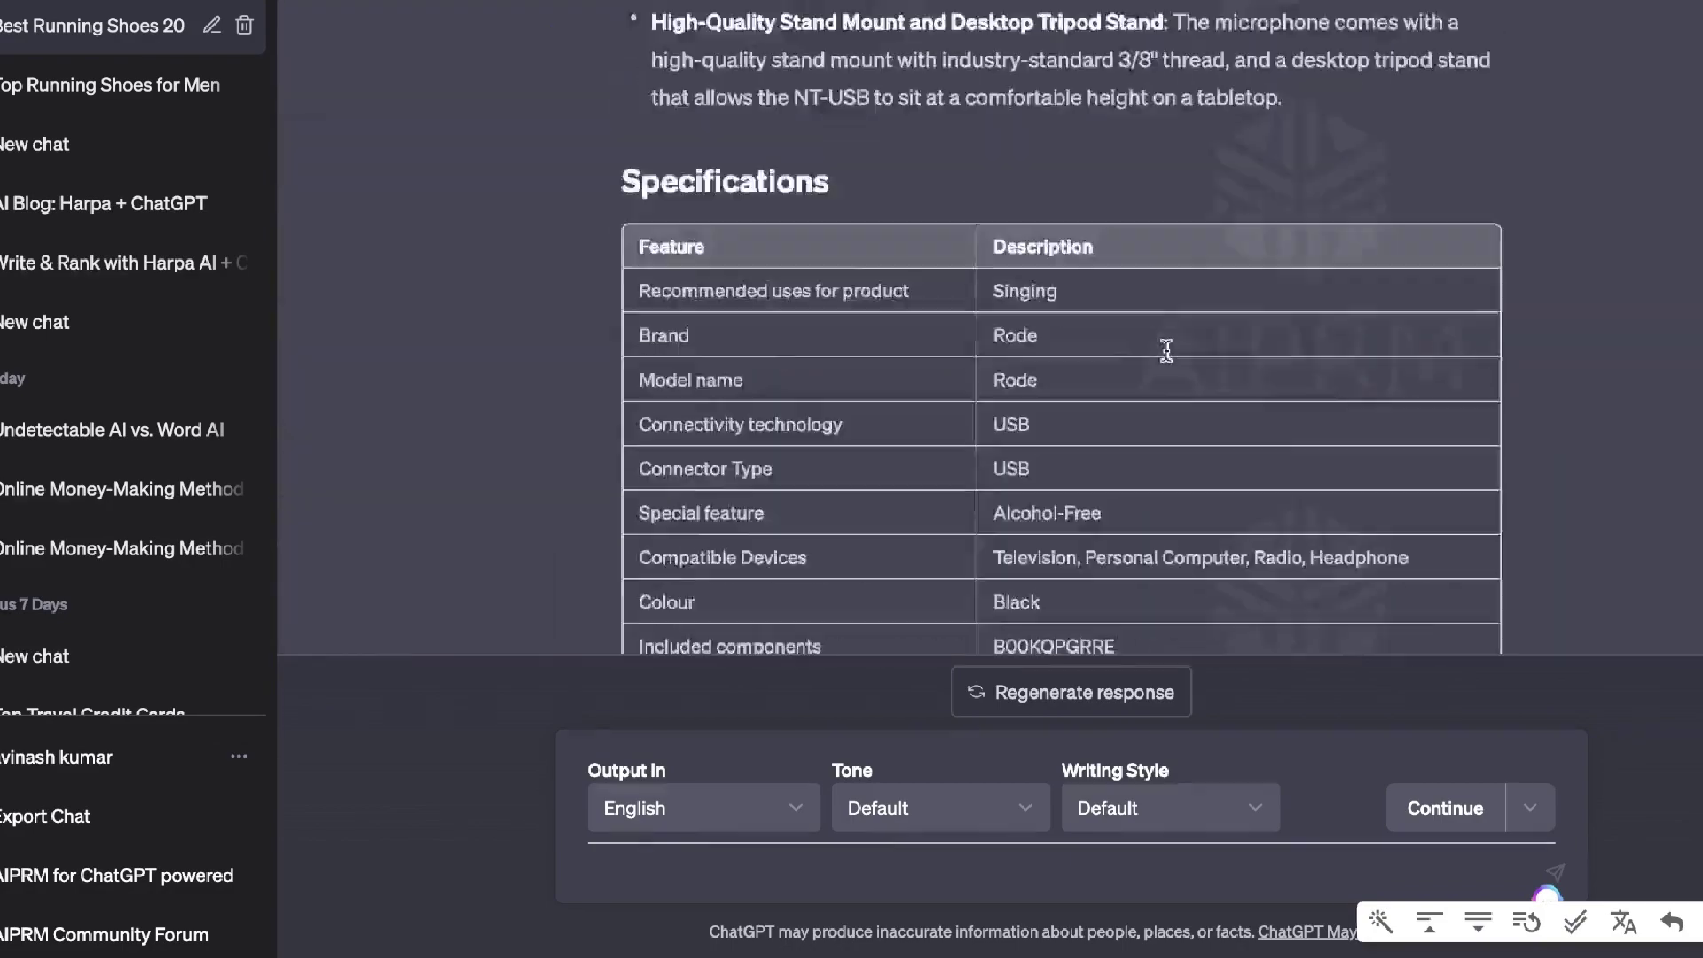
{"action": "scroll", "coordinate": [1167, 359], "scroll_direction": "up", "scroll_amount": 15}
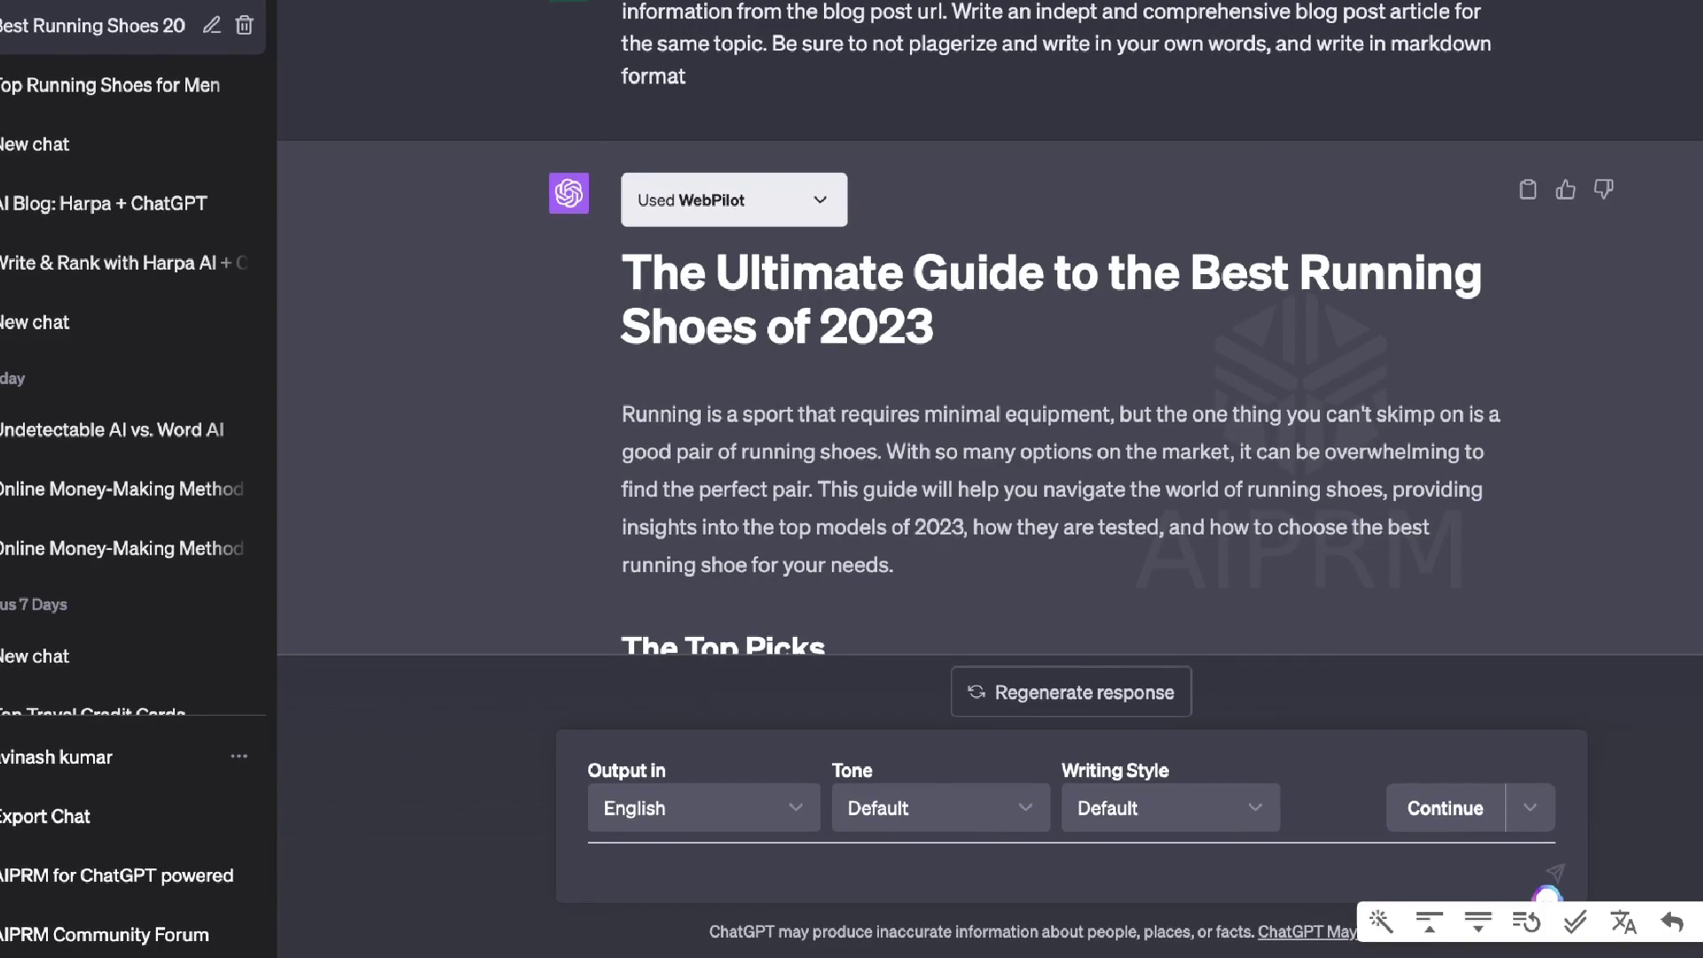
{"action": "scroll", "coordinate": [1167, 347], "scroll_direction": "down", "scroll_amount": 15}
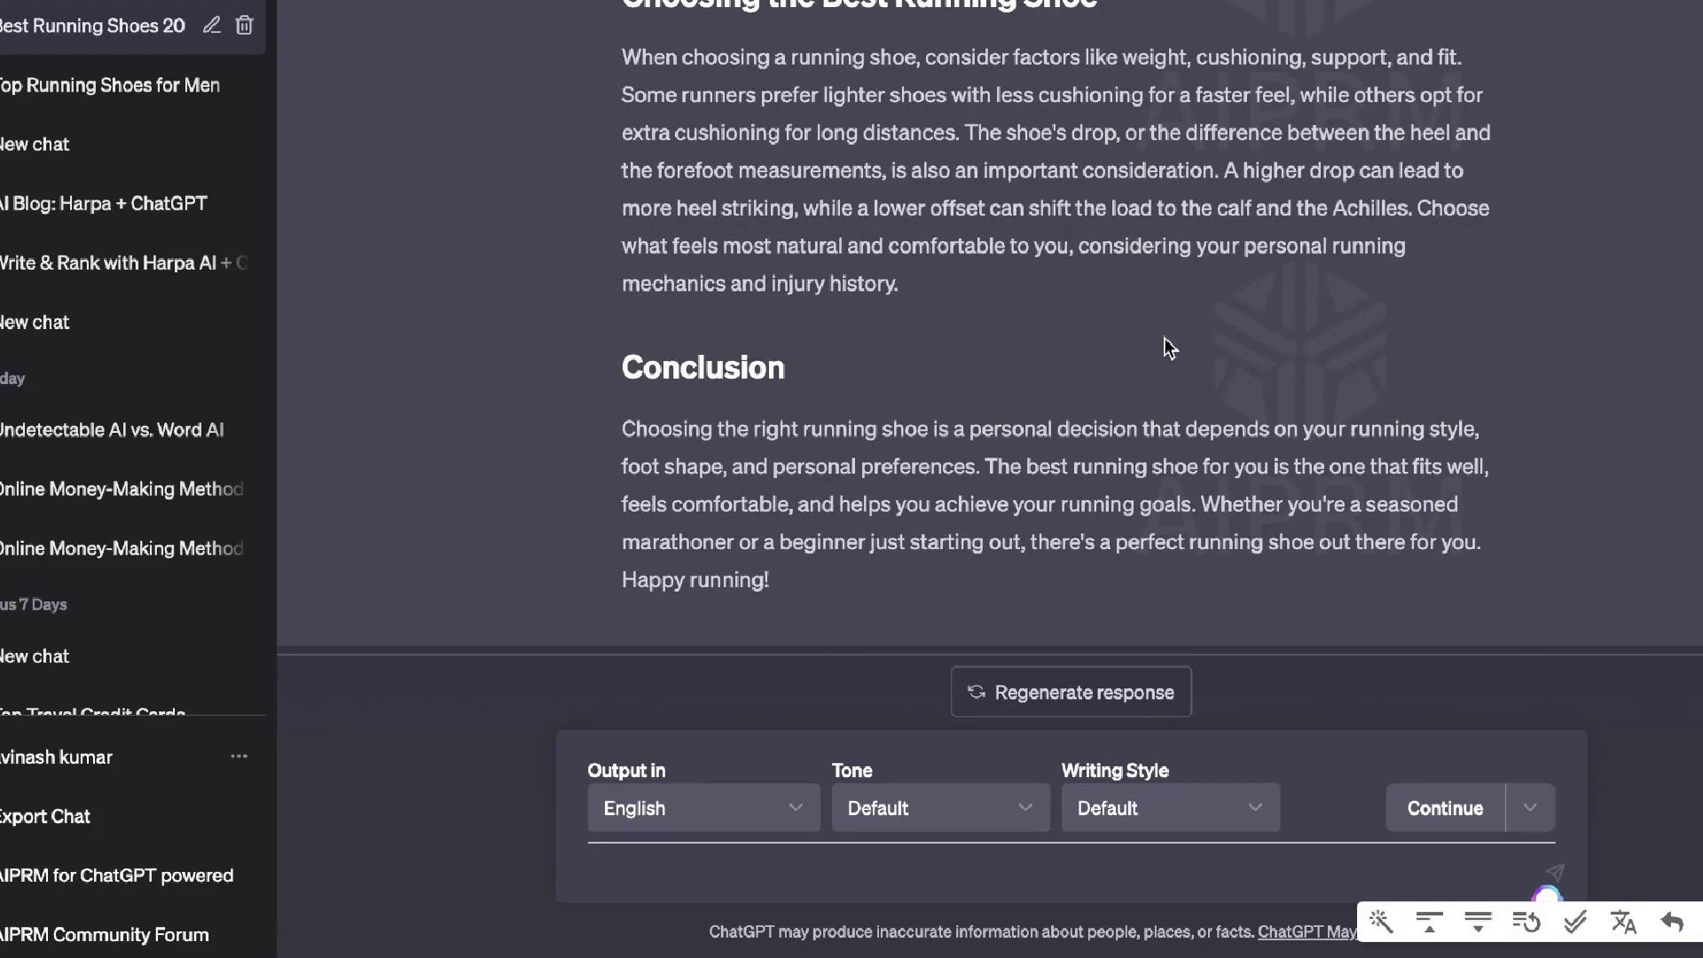
{"action": "scroll", "coordinate": [1167, 348], "scroll_direction": "down", "scroll_amount": 15}
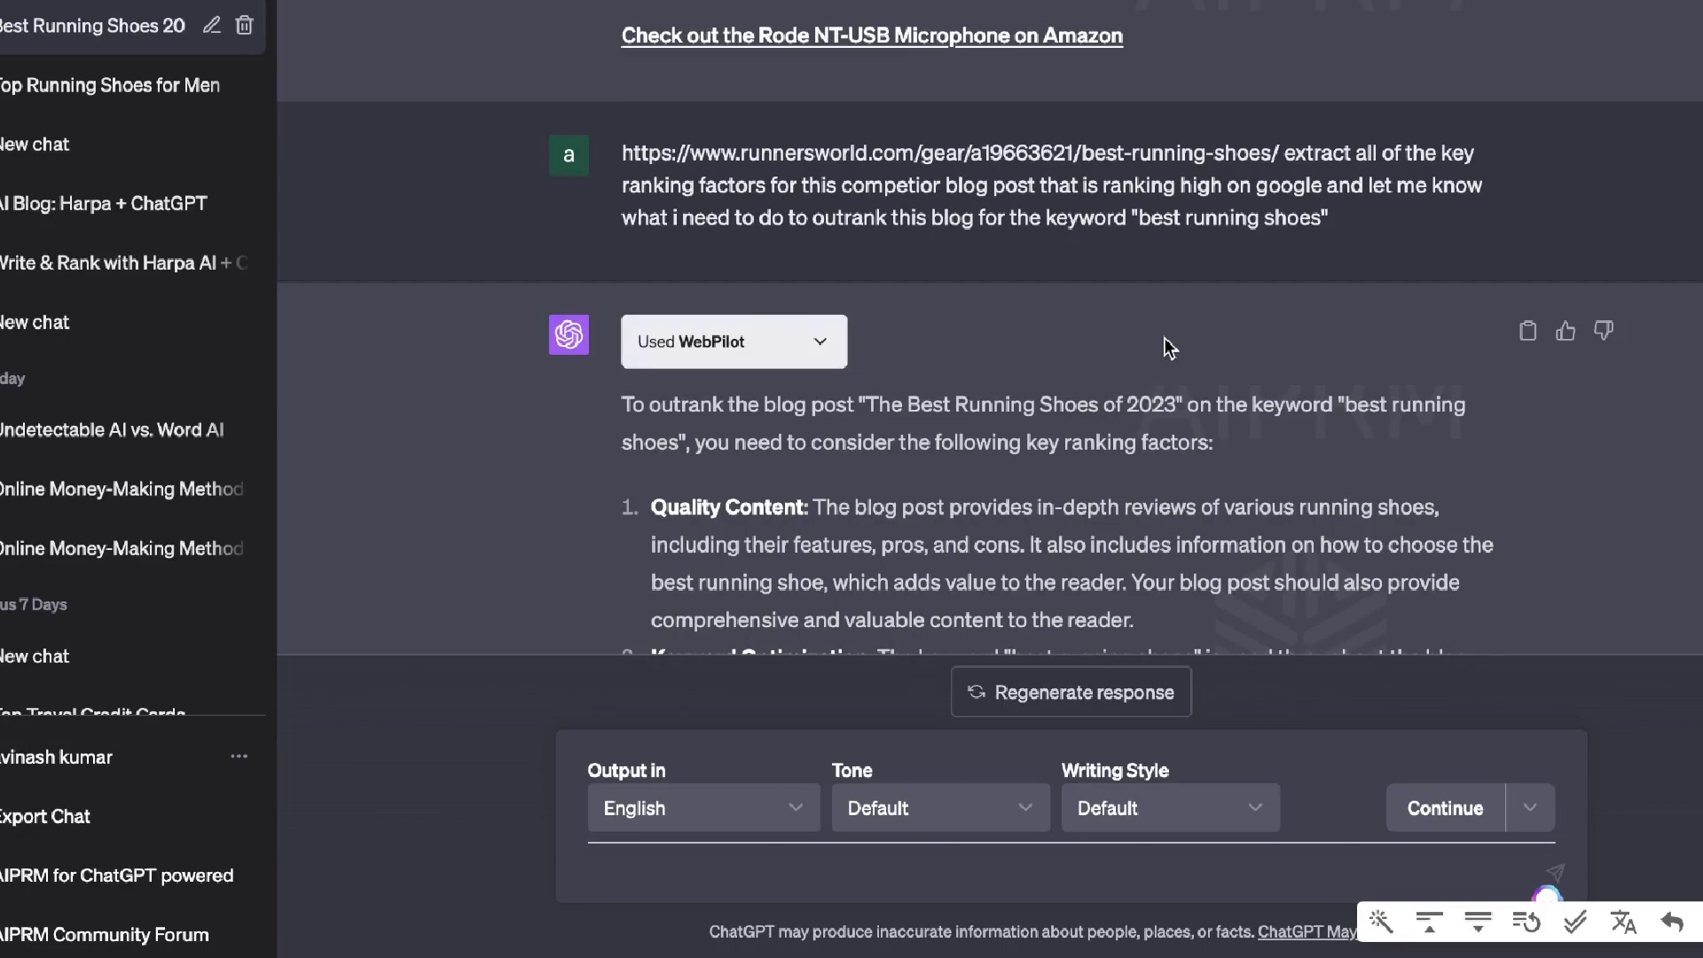
{"action": "scroll", "coordinate": [1167, 348], "scroll_direction": "down", "scroll_amount": 10}
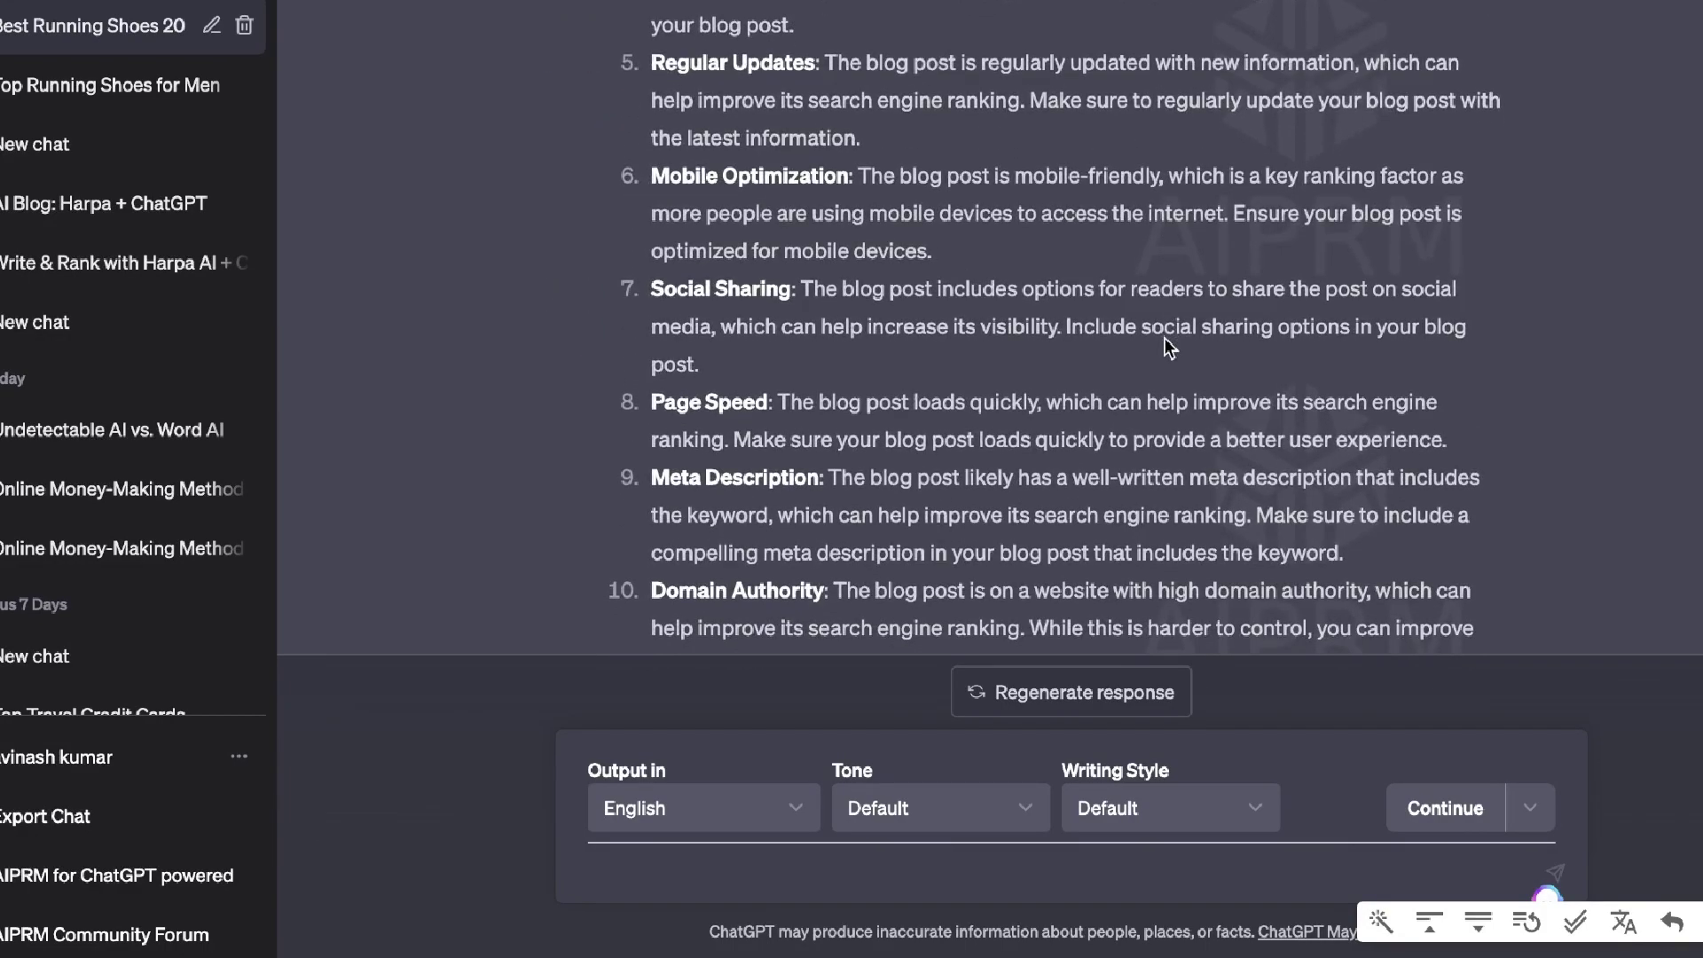